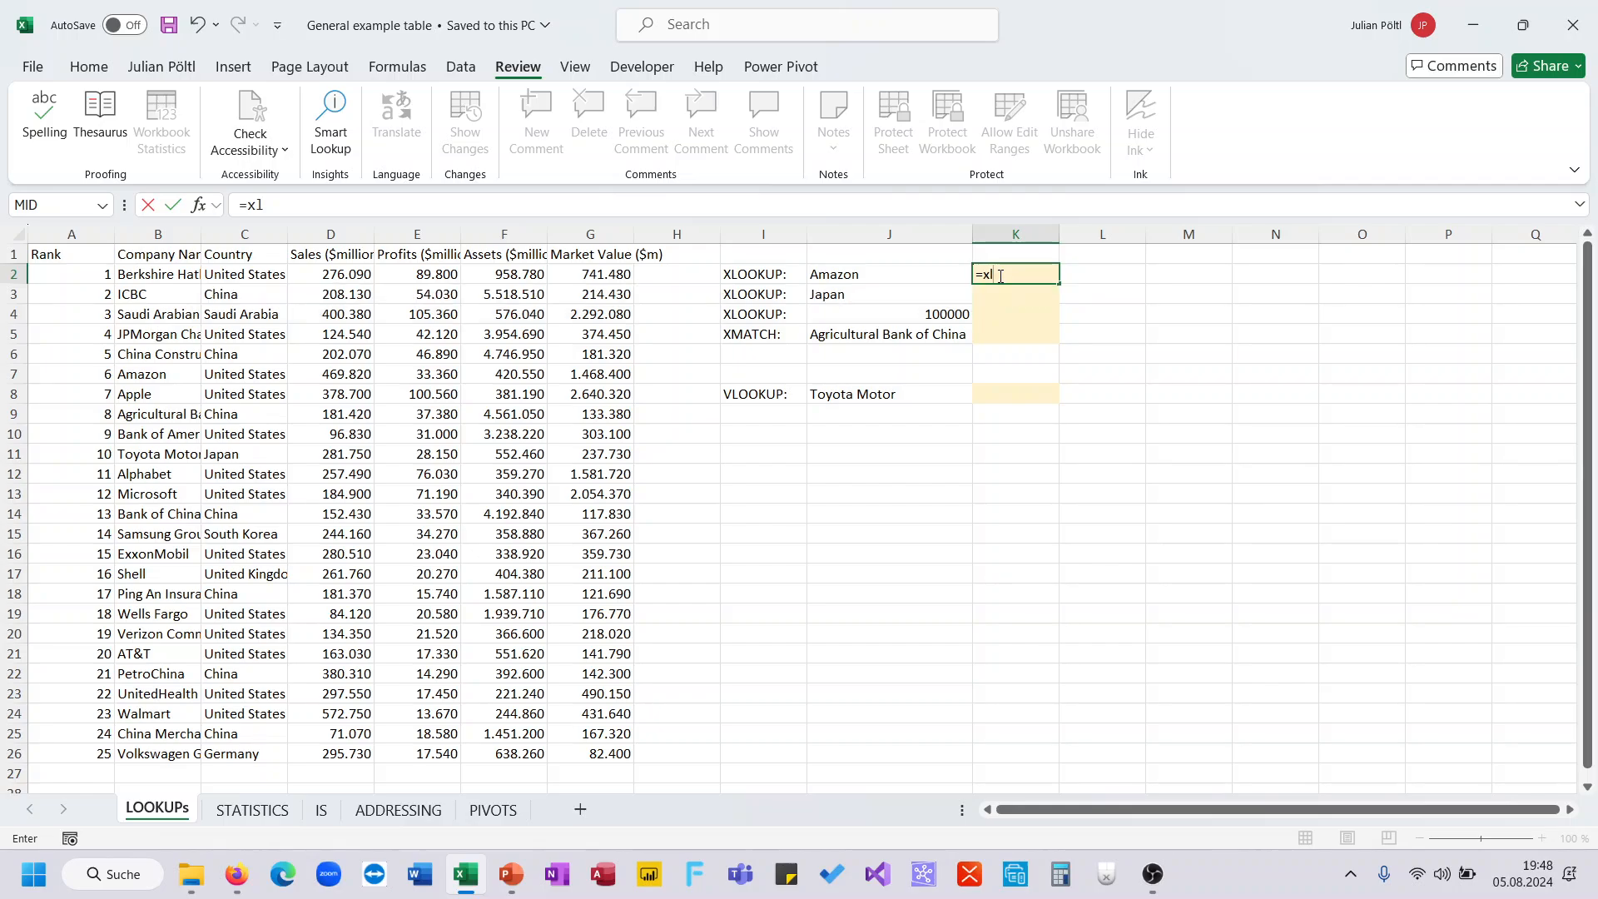
Copy Amazon's market value from G7 into cell K2 as a plain value and clear the cell again
{"action": "key", "text": "Escape"}
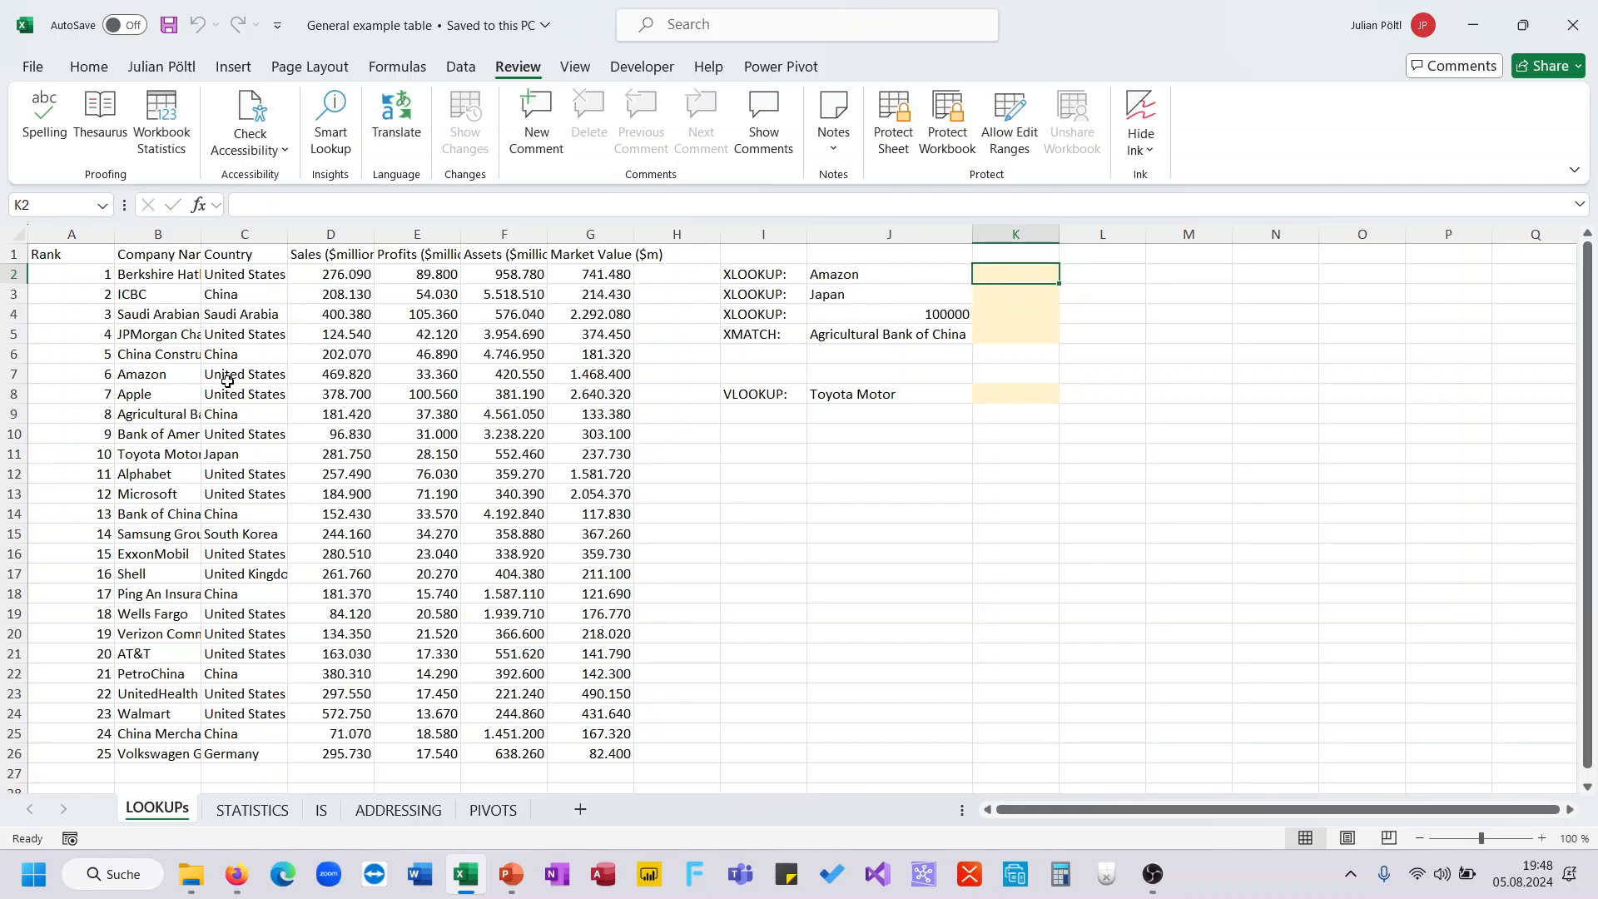
{"action": "left_click", "coordinate": [580, 372]}
{"action": "key", "text": "ctrl+c"}
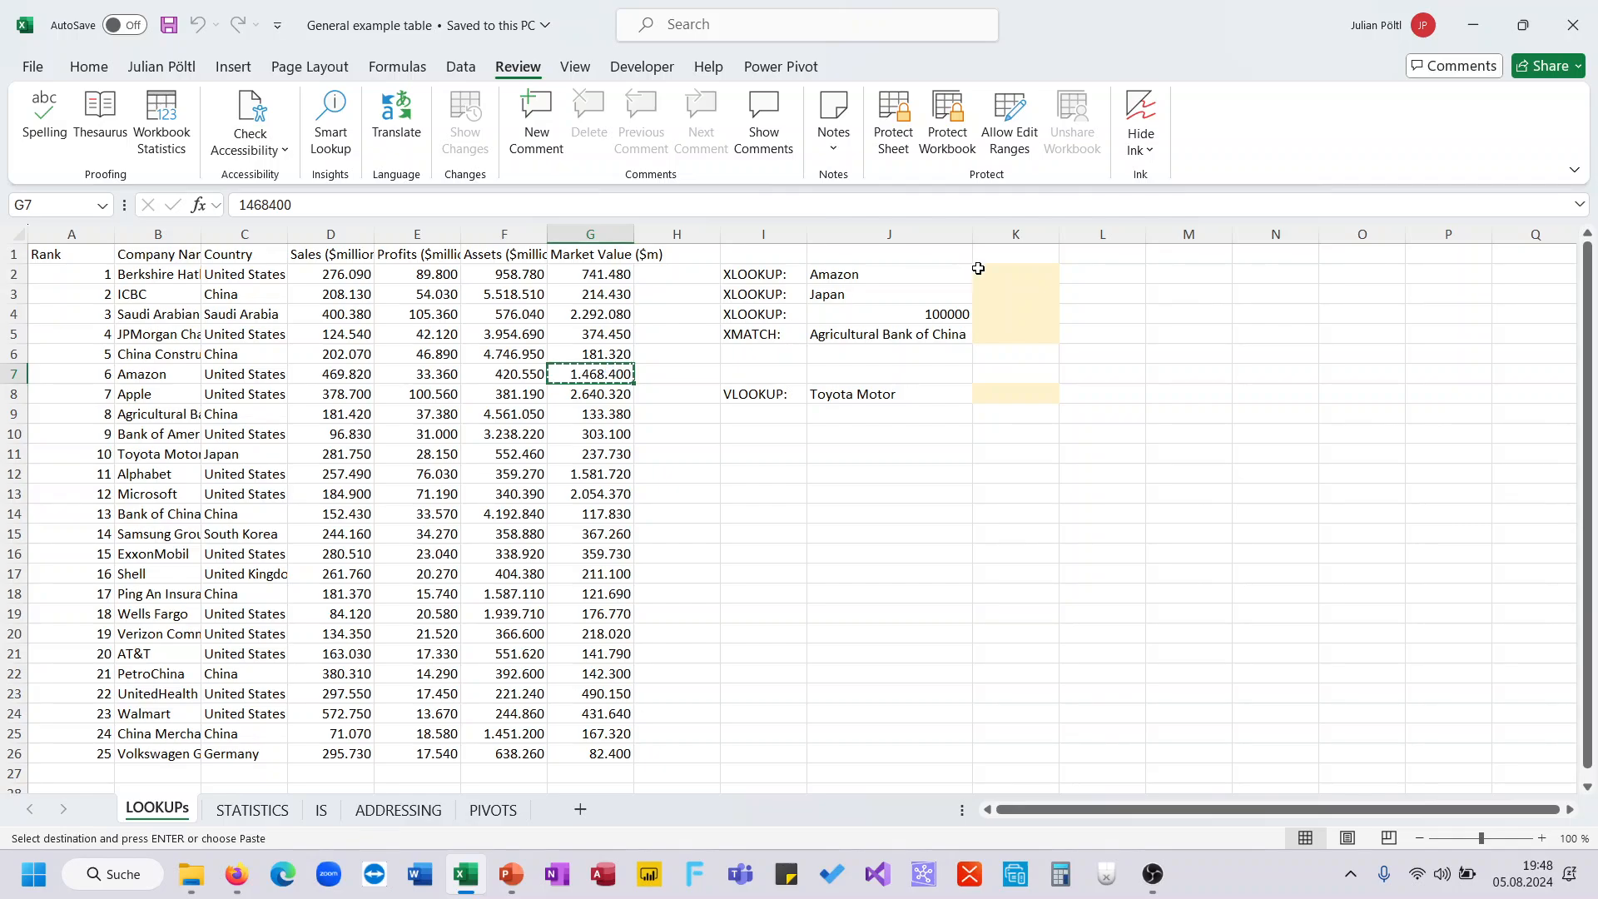
{"action": "left_click", "coordinate": [981, 269]}
{"action": "key", "text": "ctrl+v"}
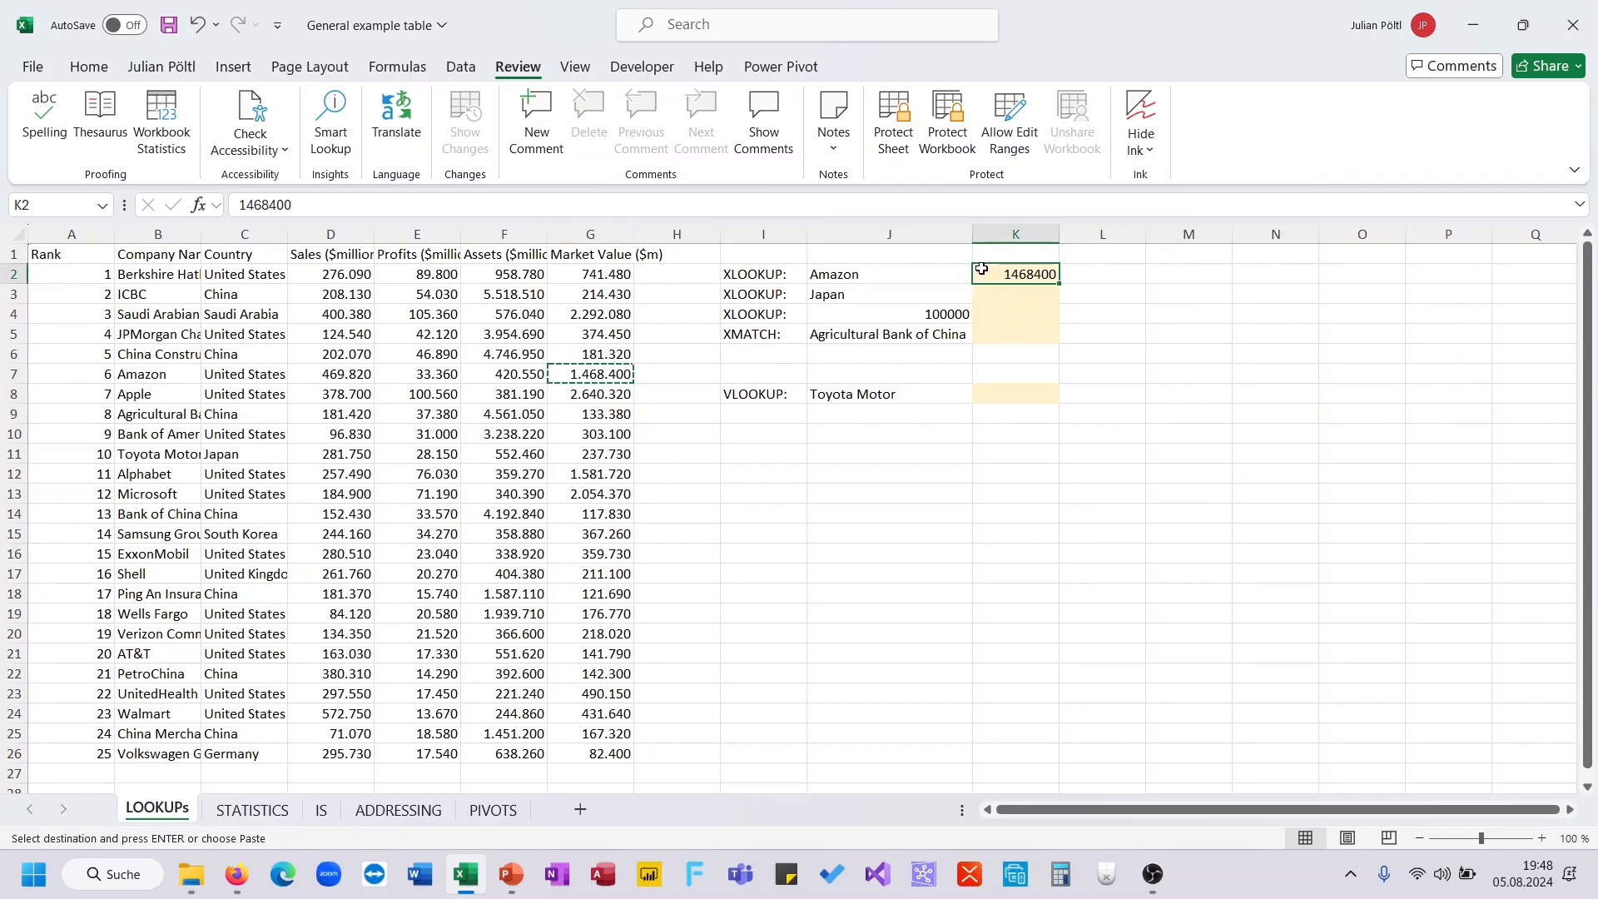
{"action": "key", "text": "Delete"}
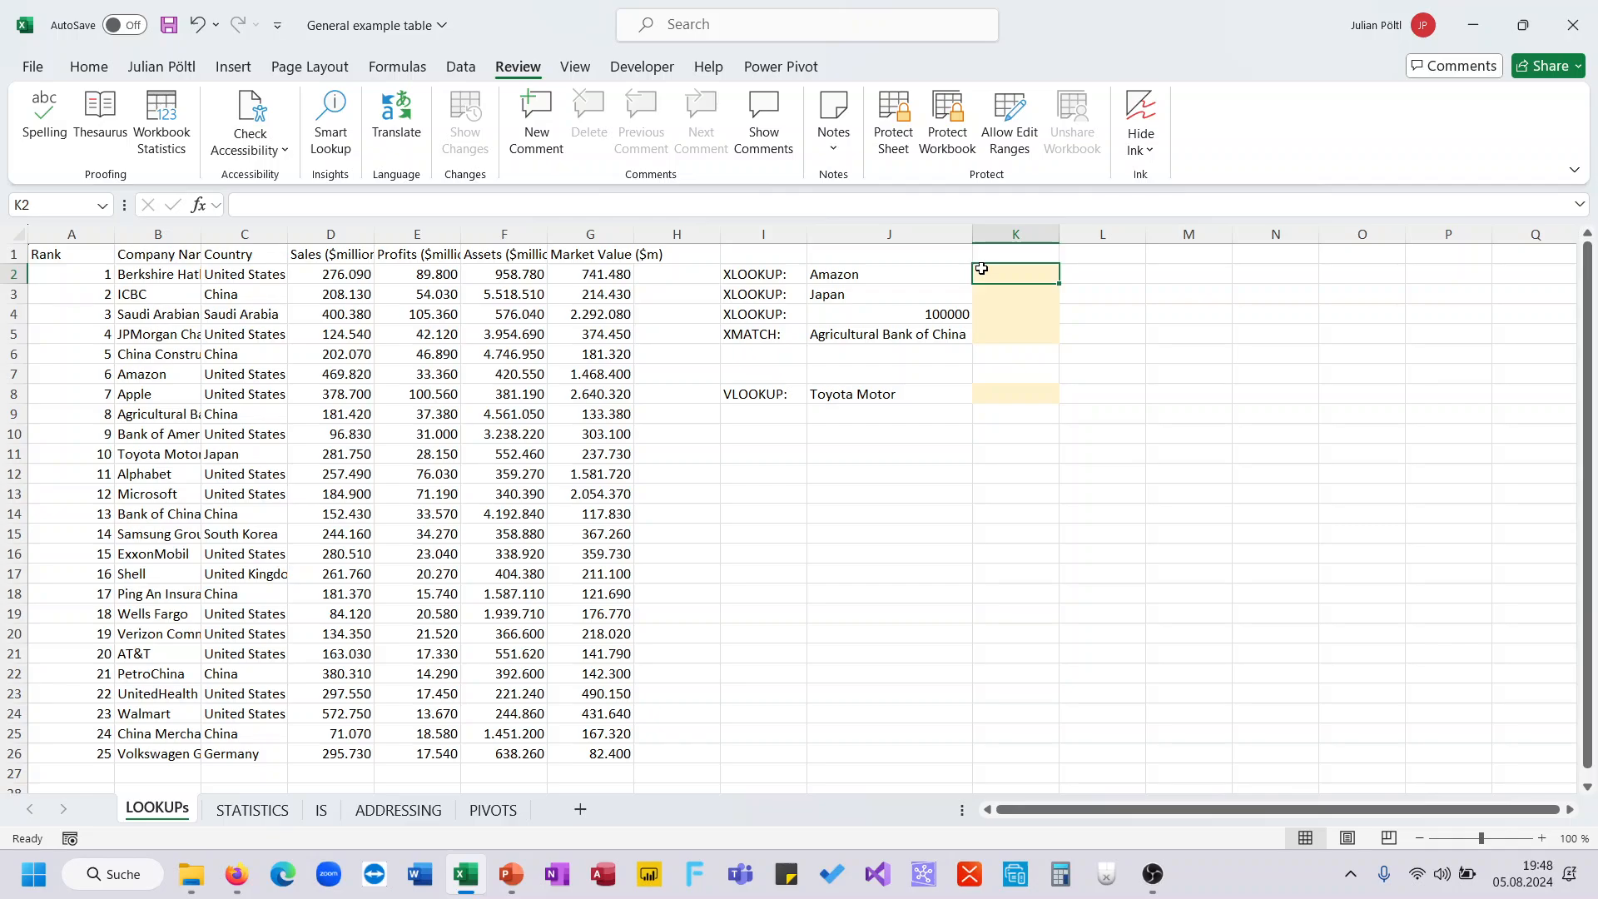
Enter =XLOOKUP(J2;B:B;G:G) in K2 and format the result with thousands separators and two decimals
{"action": "type", "text": "=xl"}
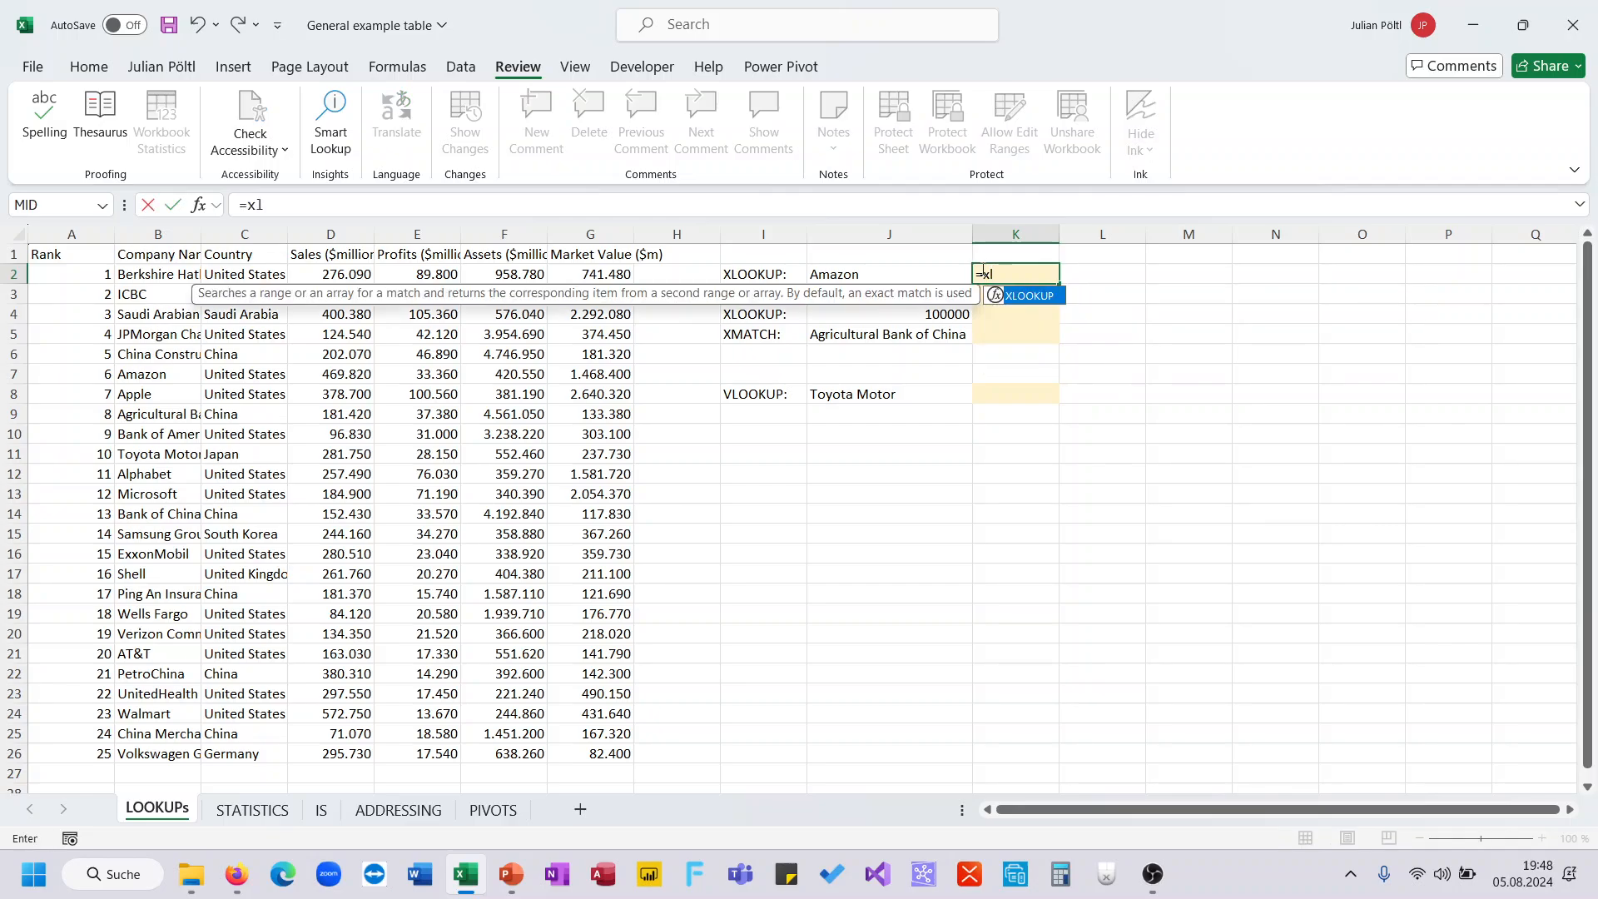
{"action": "key", "text": "Tab"}
{"action": "key", "text": "Left"}
{"action": "key", "text": "Left"}
{"action": "key", "text": "Right"}
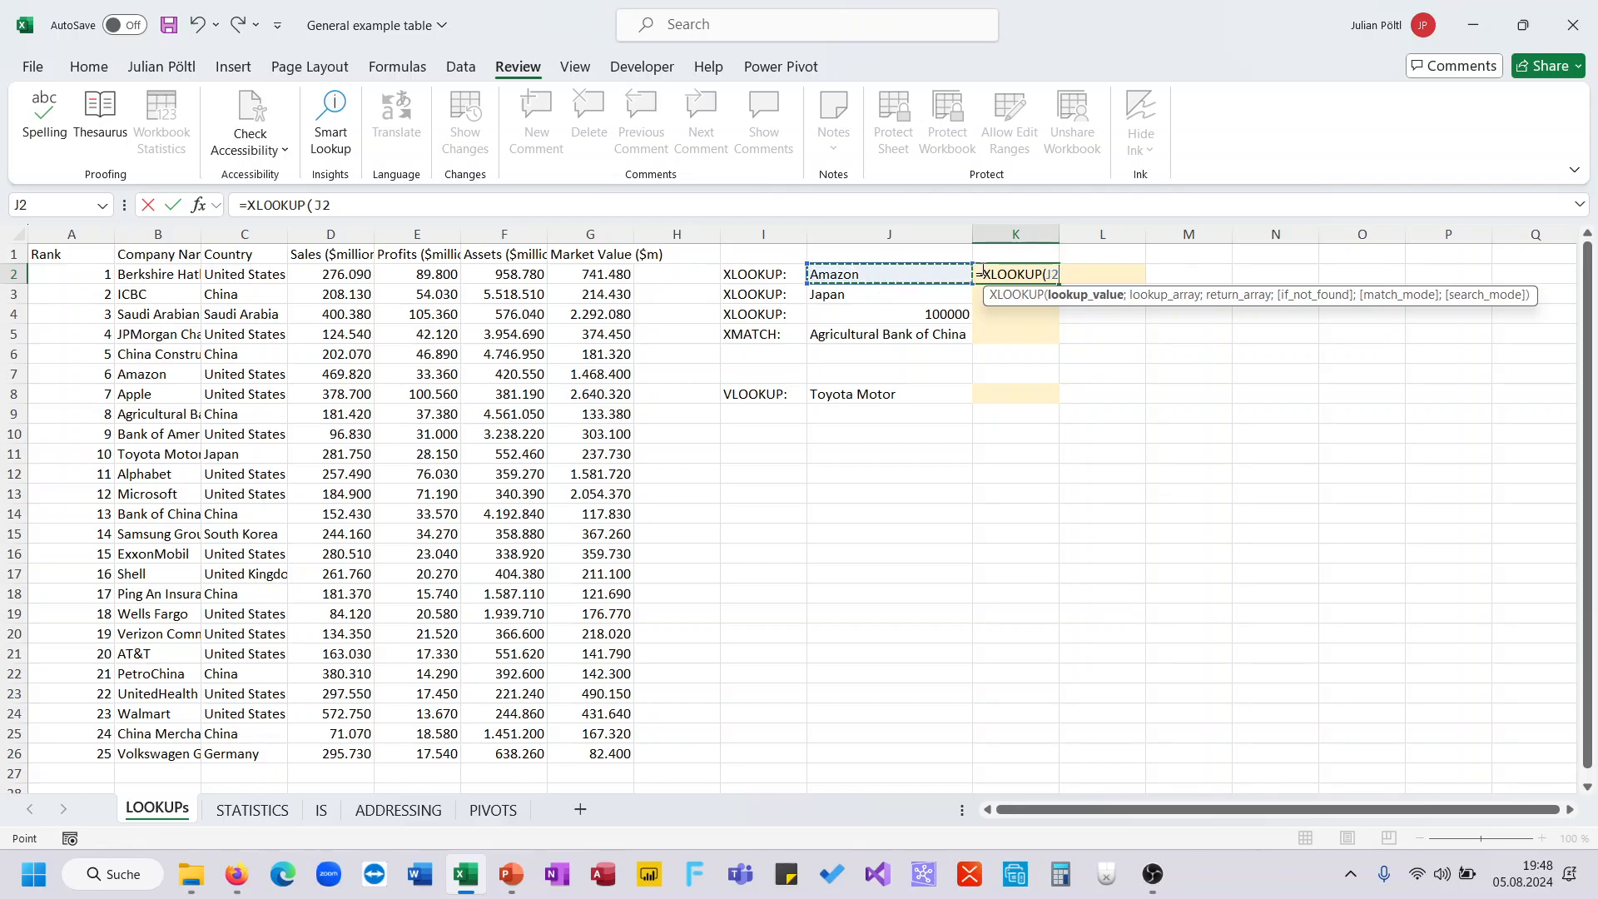
{"action": "type", "text": ";"}
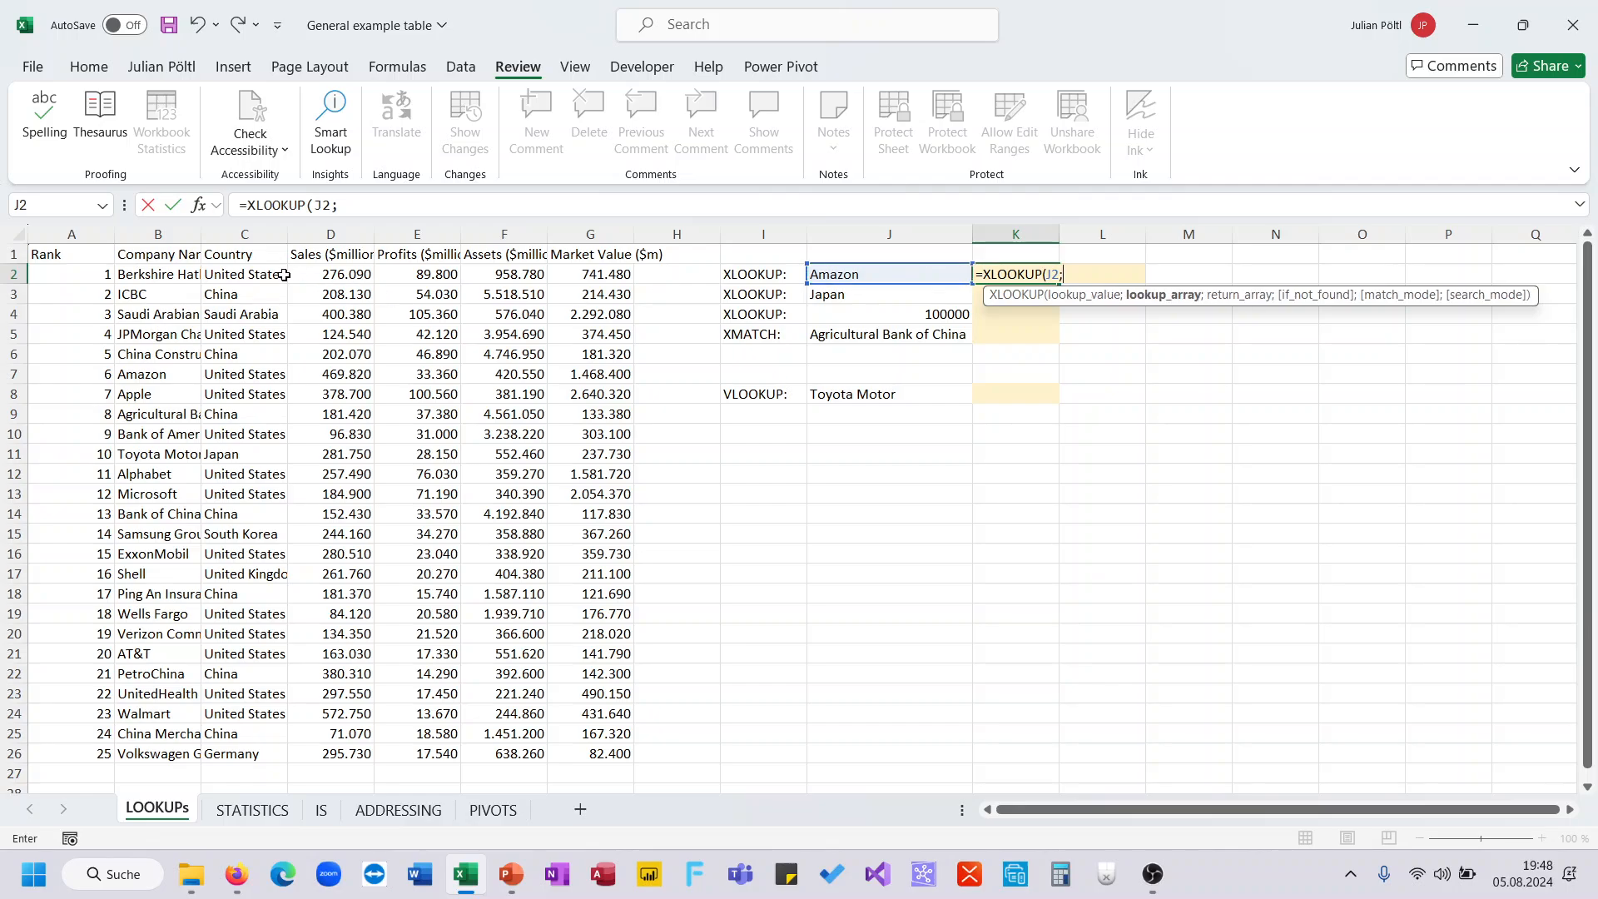
{"action": "left_click", "coordinate": [183, 235]}
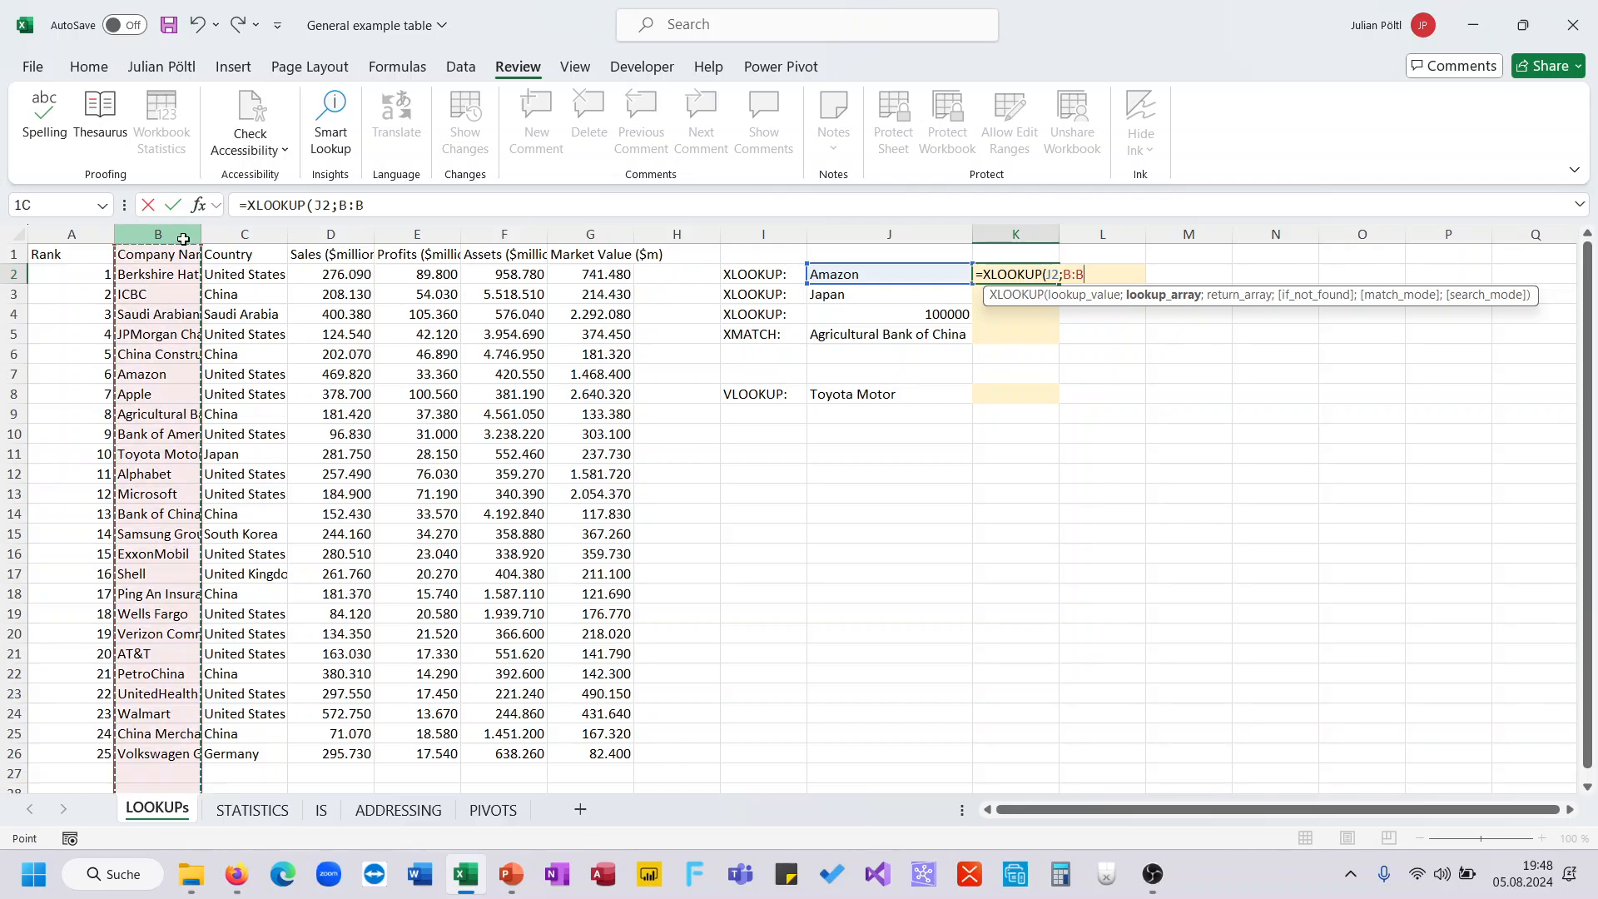
{"action": "type", "text": ";"}
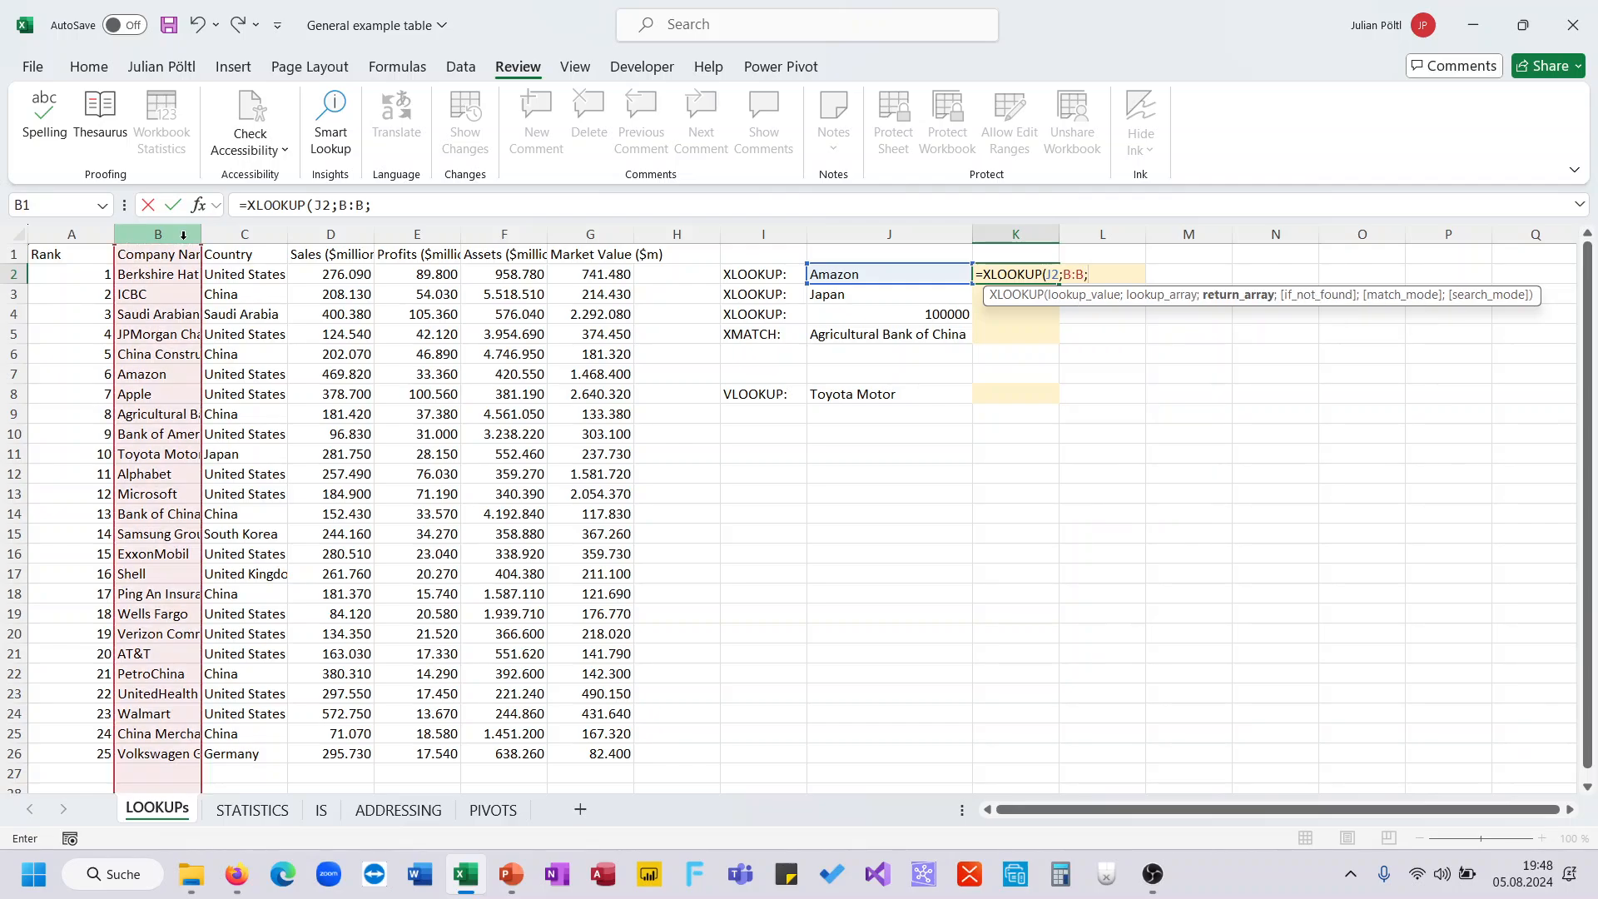
{"action": "left_click", "coordinate": [576, 236]}
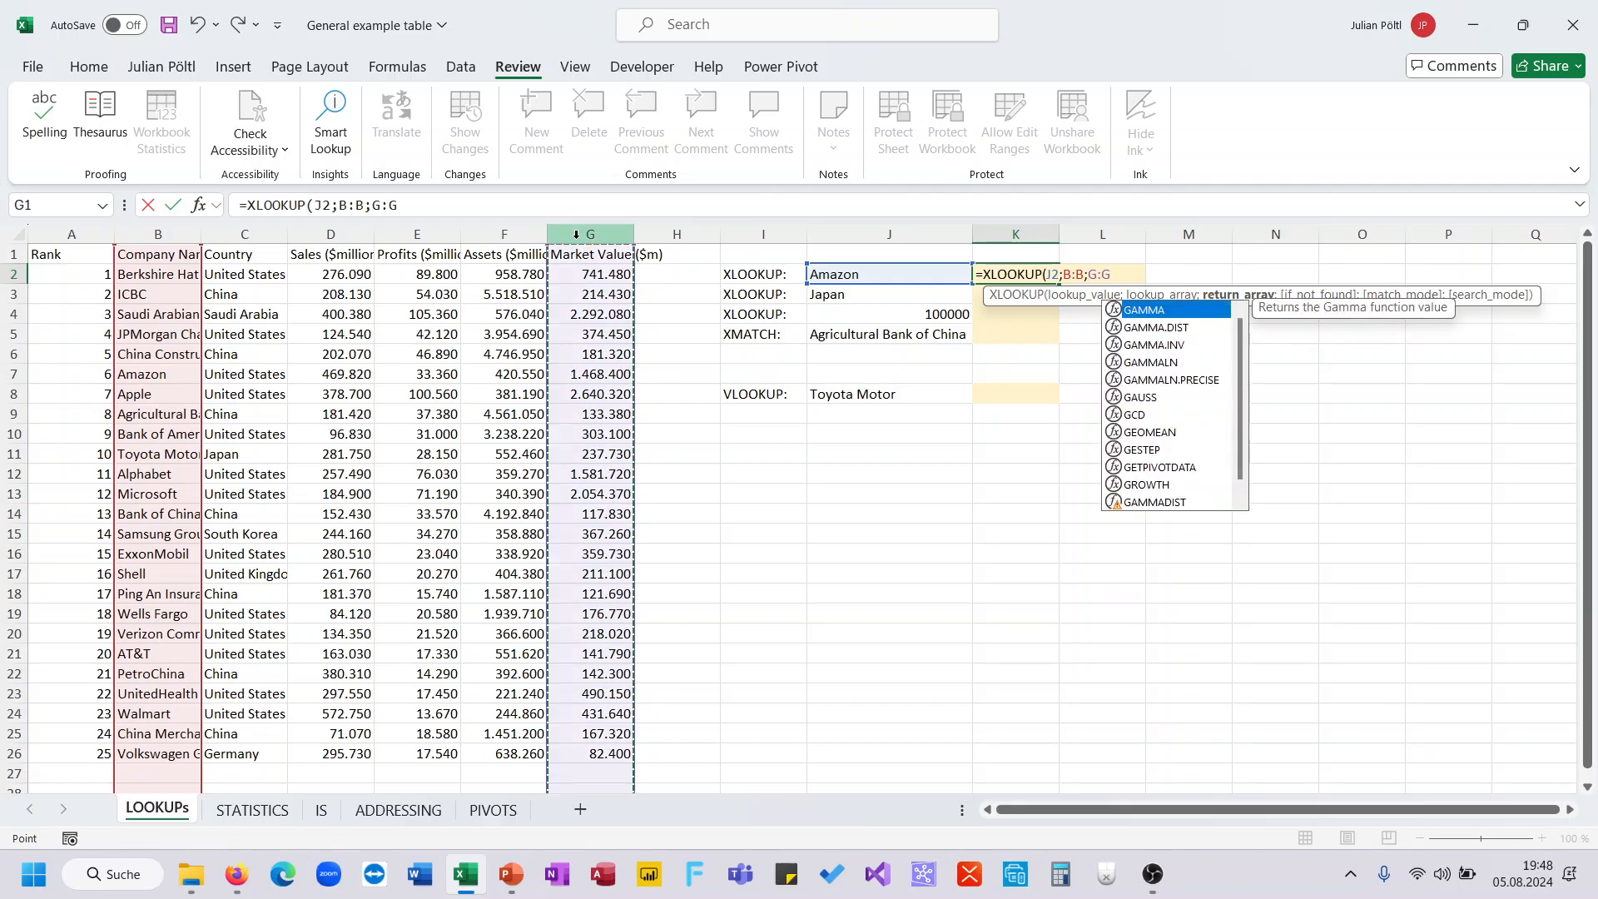
{"action": "type", "text": ")"}
{"action": "key", "text": "Return"}
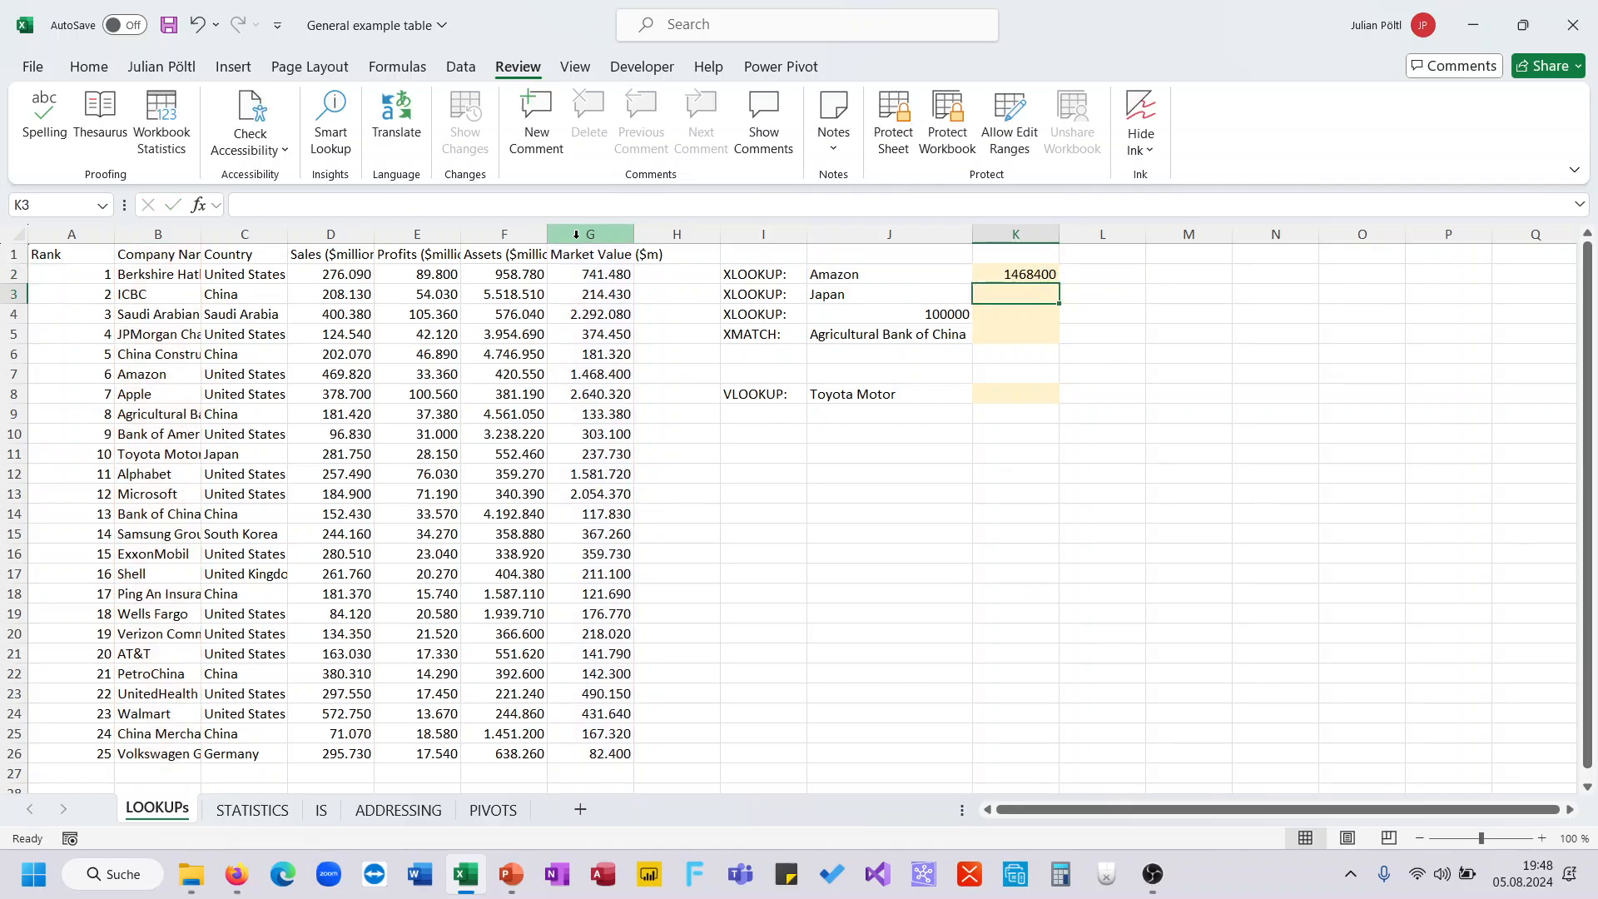
{"action": "key", "text": "Up"}
{"action": "key", "text": "ctrl+shift+1"}
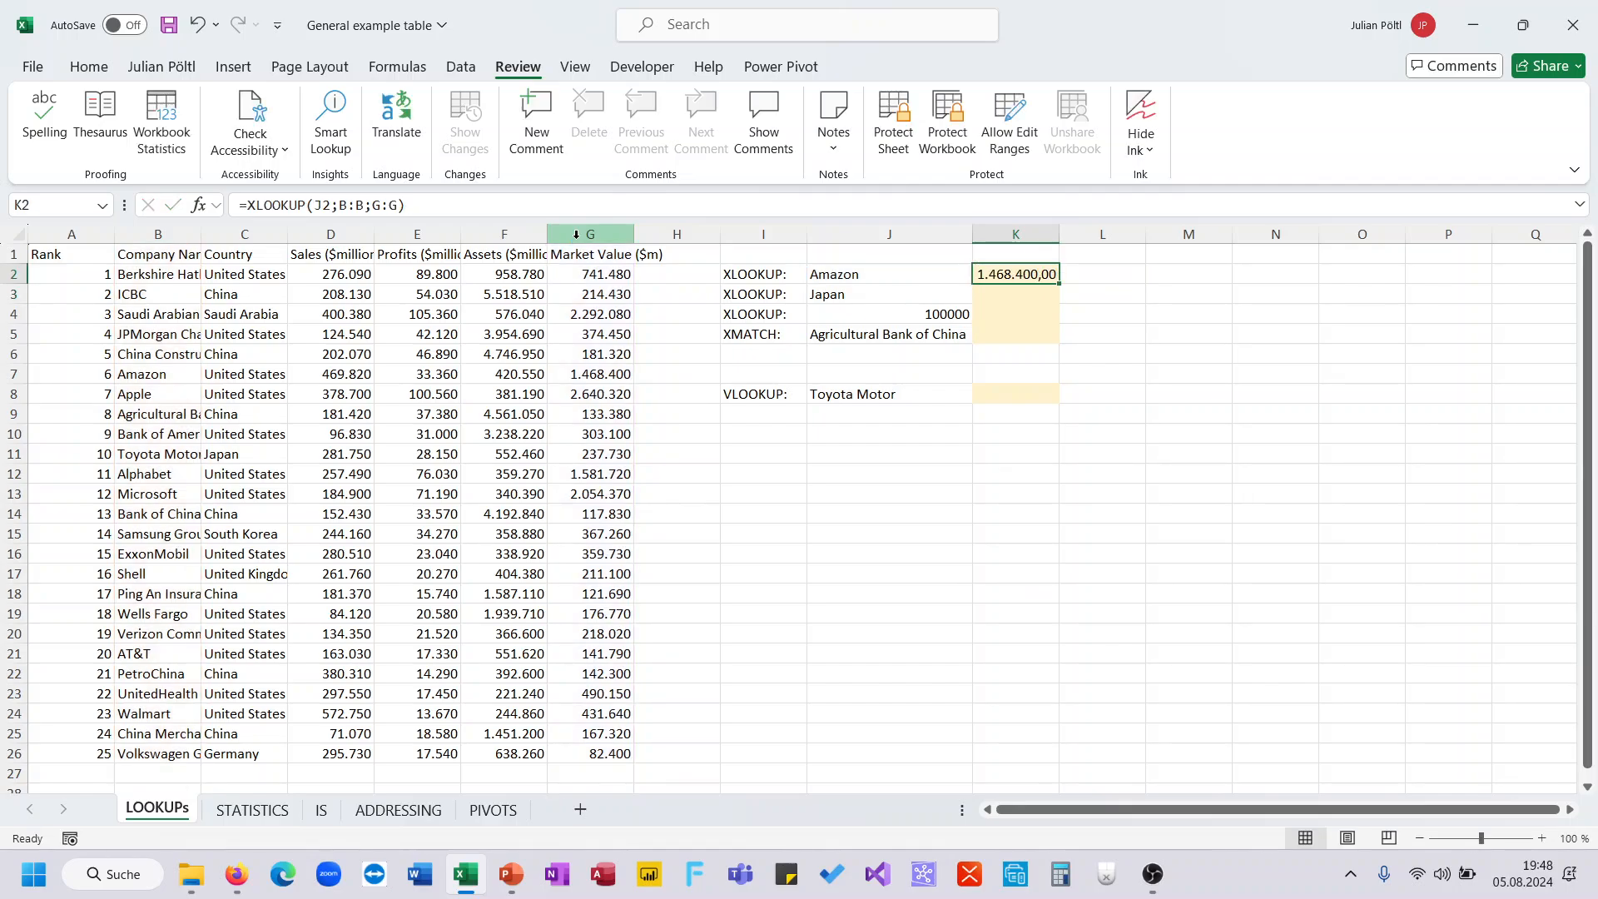
Enter =XLOOKUP(J3;C:C;B:B) in K3 to look up a company name by the country in J3
{"action": "key", "text": "Down"}
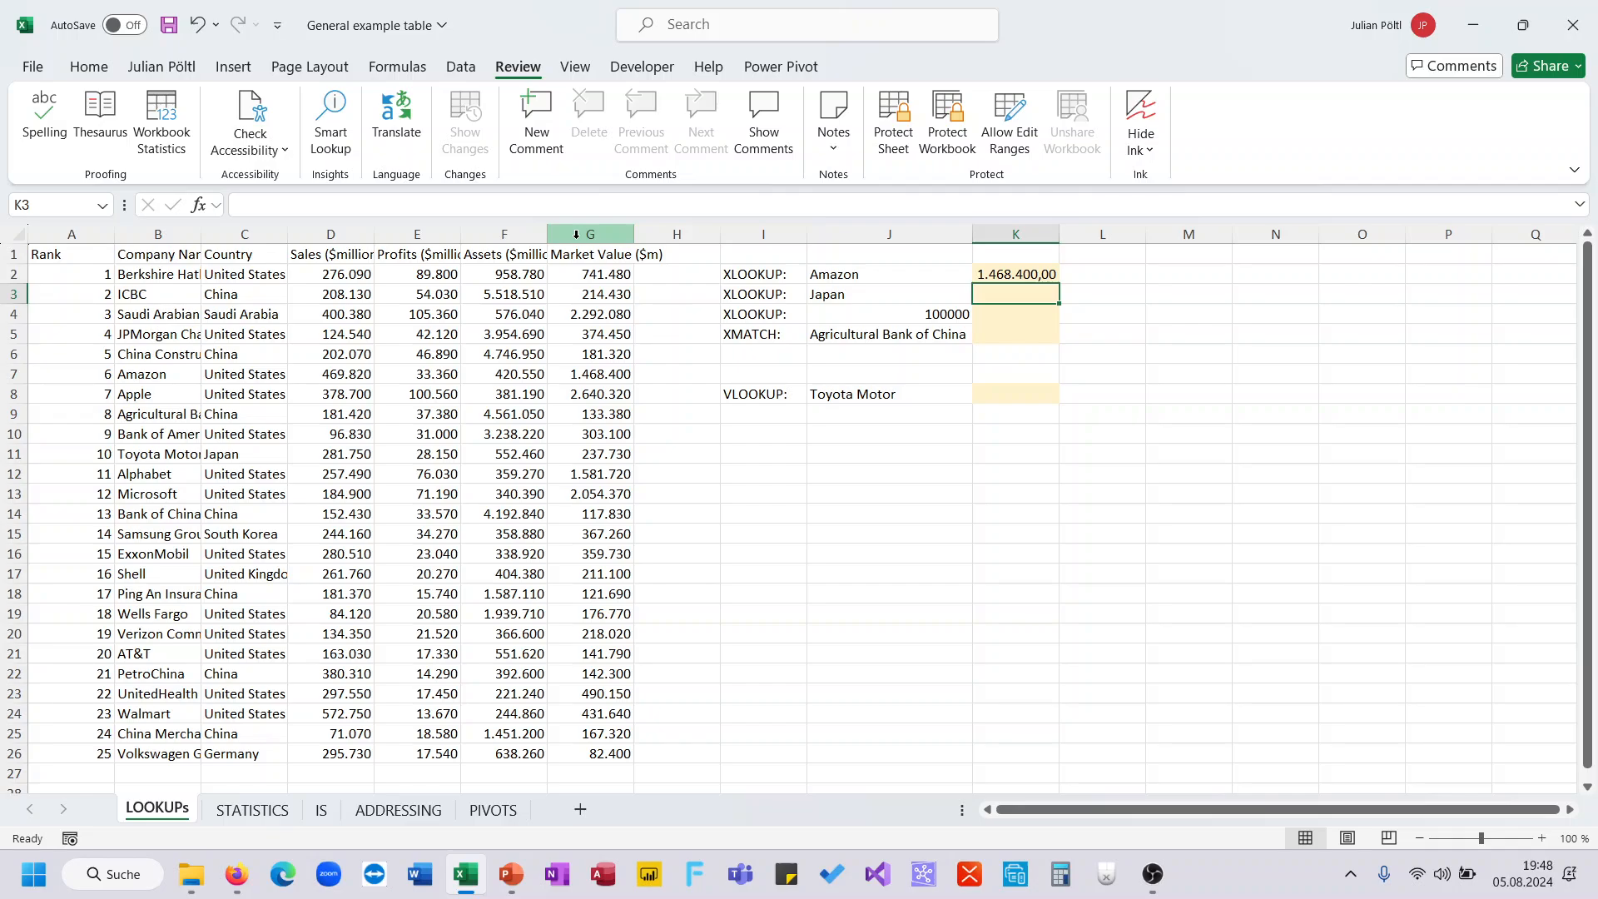
{"action": "type", "text": "="}
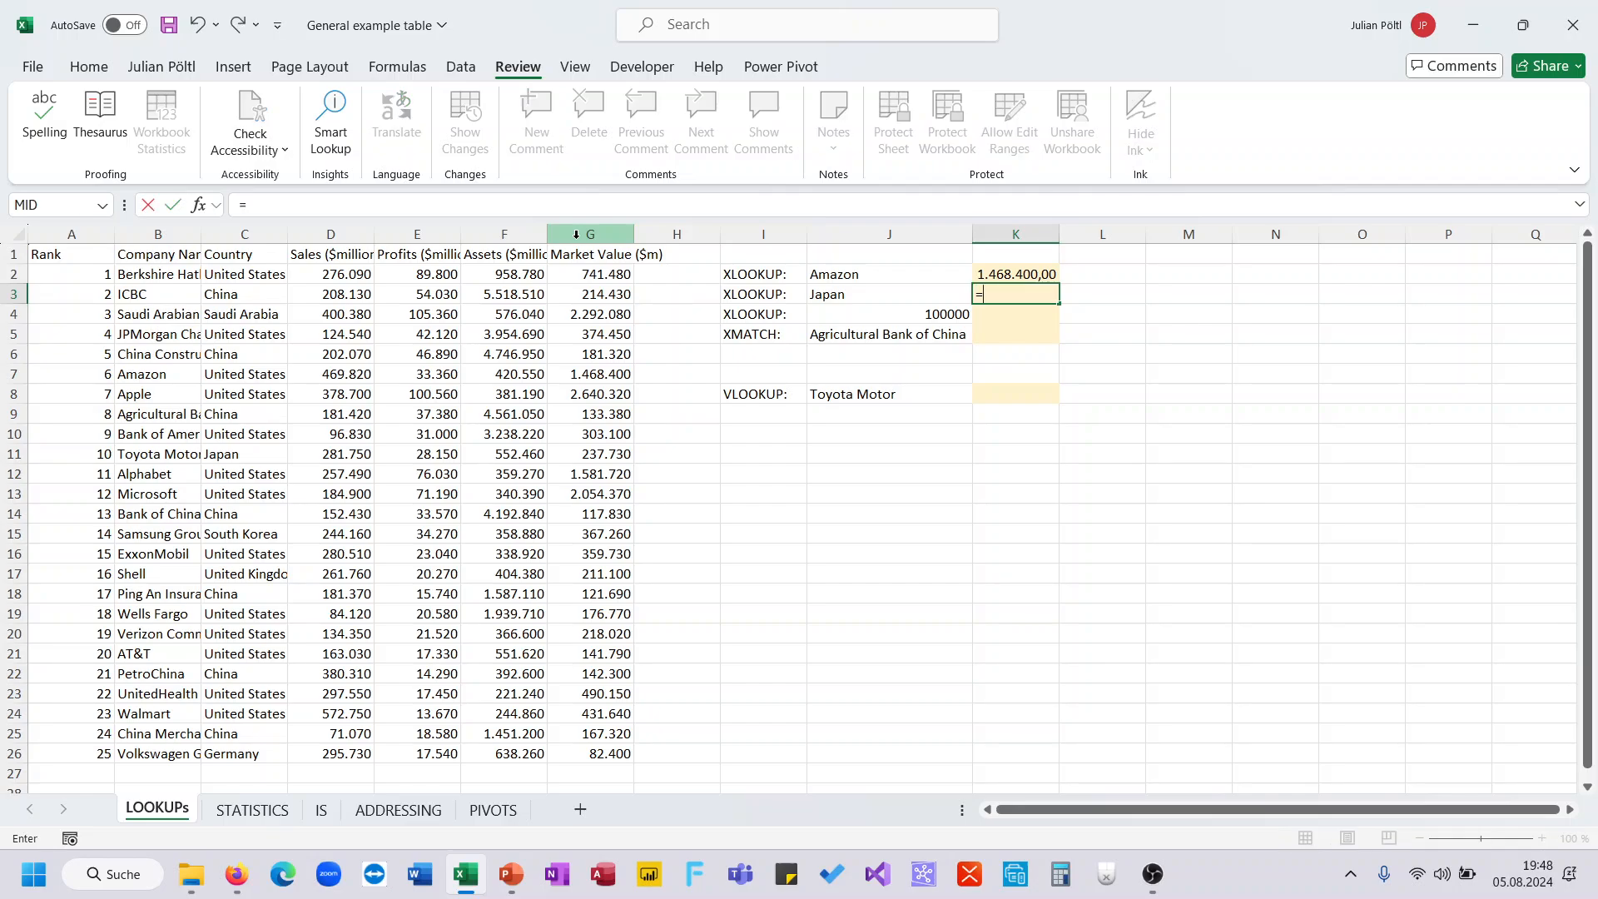
{"action": "type", "text": "xl"}
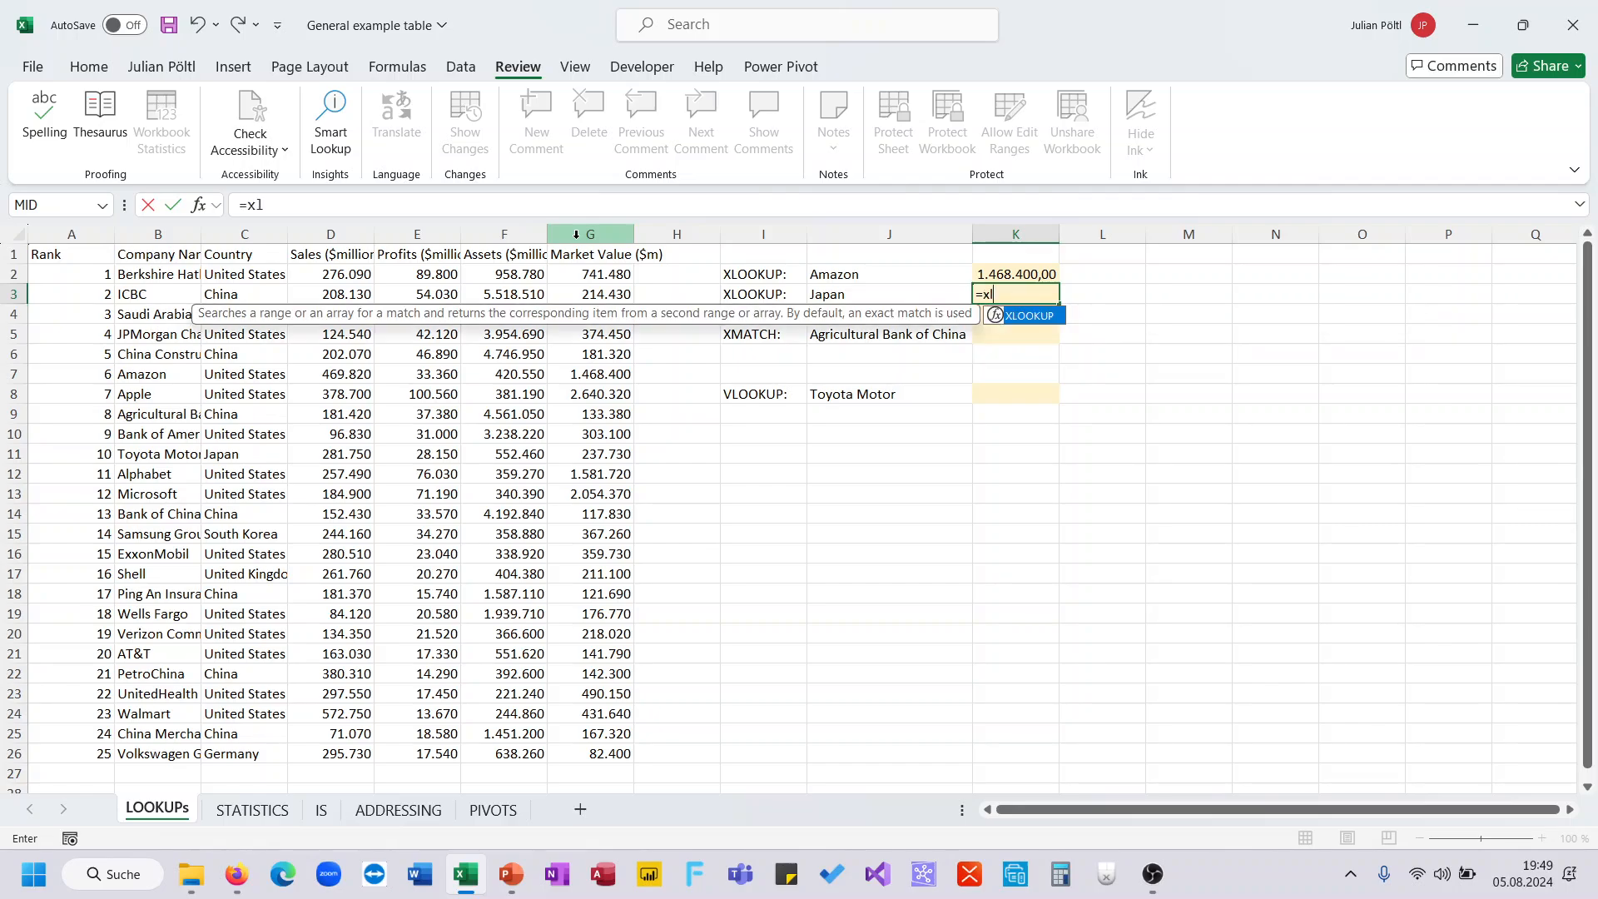
{"action": "key", "text": "Tab"}
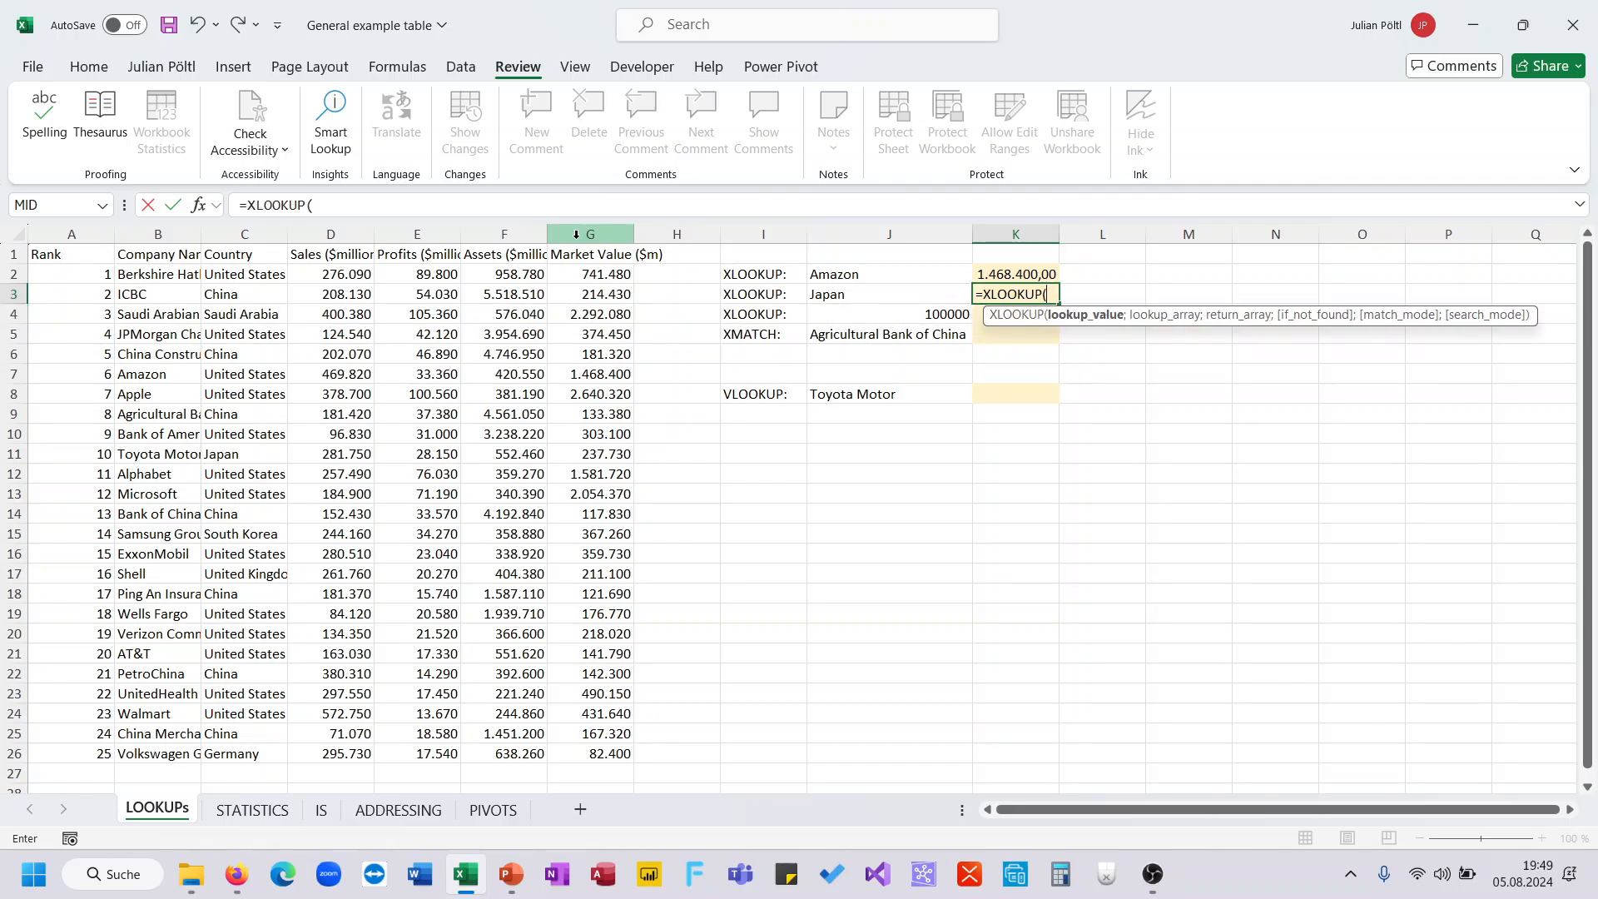
{"action": "key", "text": "Left"}
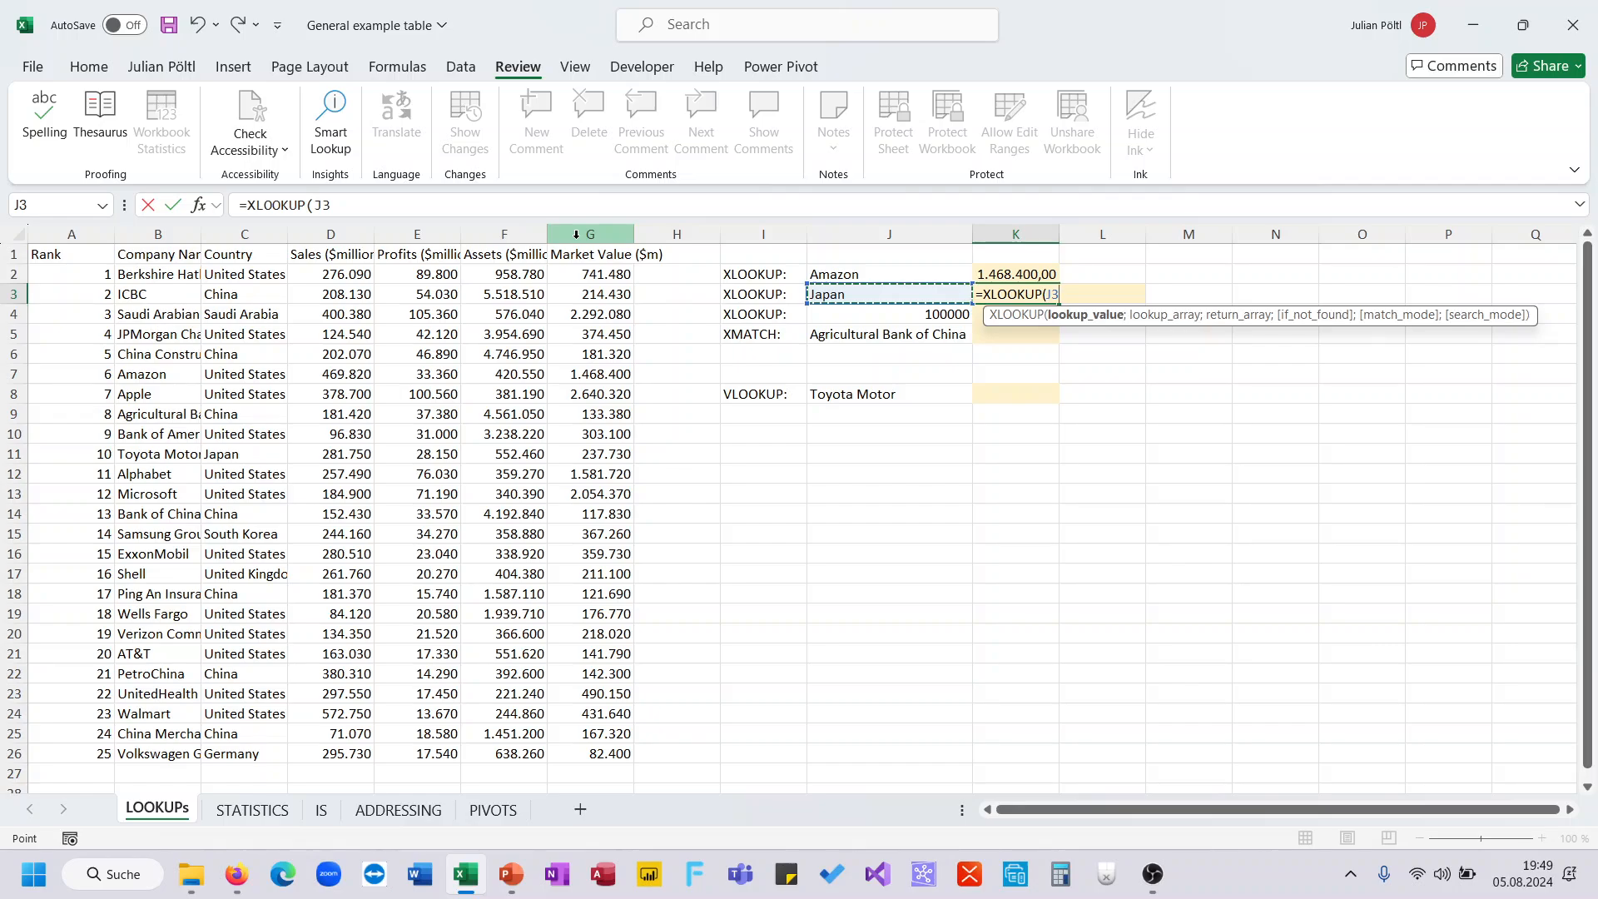
{"action": "type", "text": ";"}
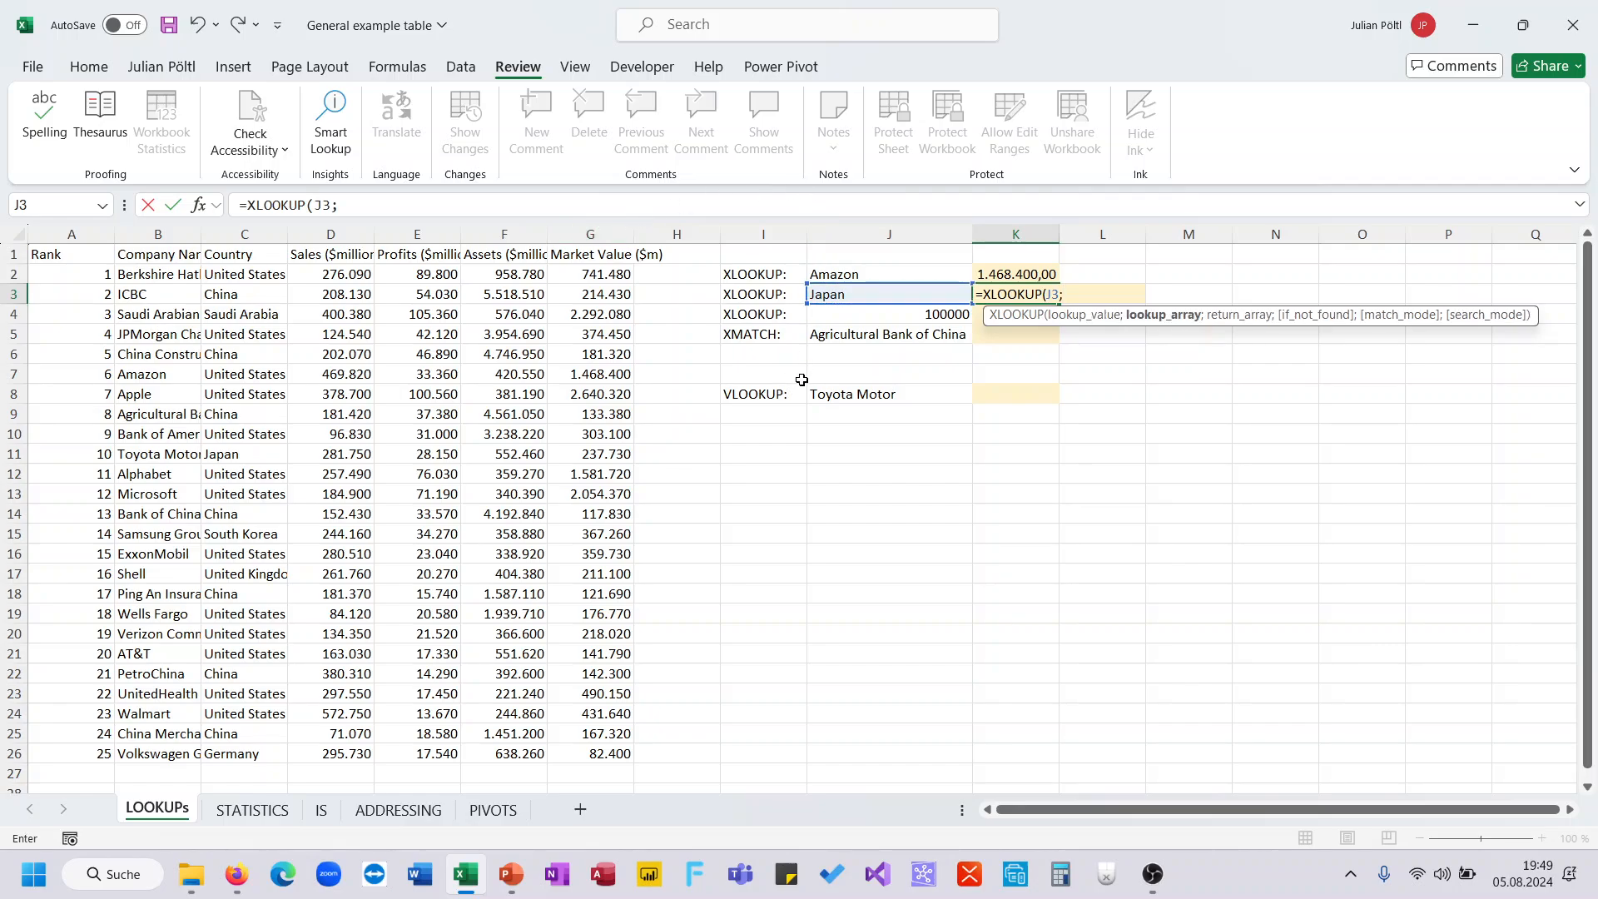
{"action": "left_click", "coordinate": [246, 237]}
{"action": "type", "text": ";"}
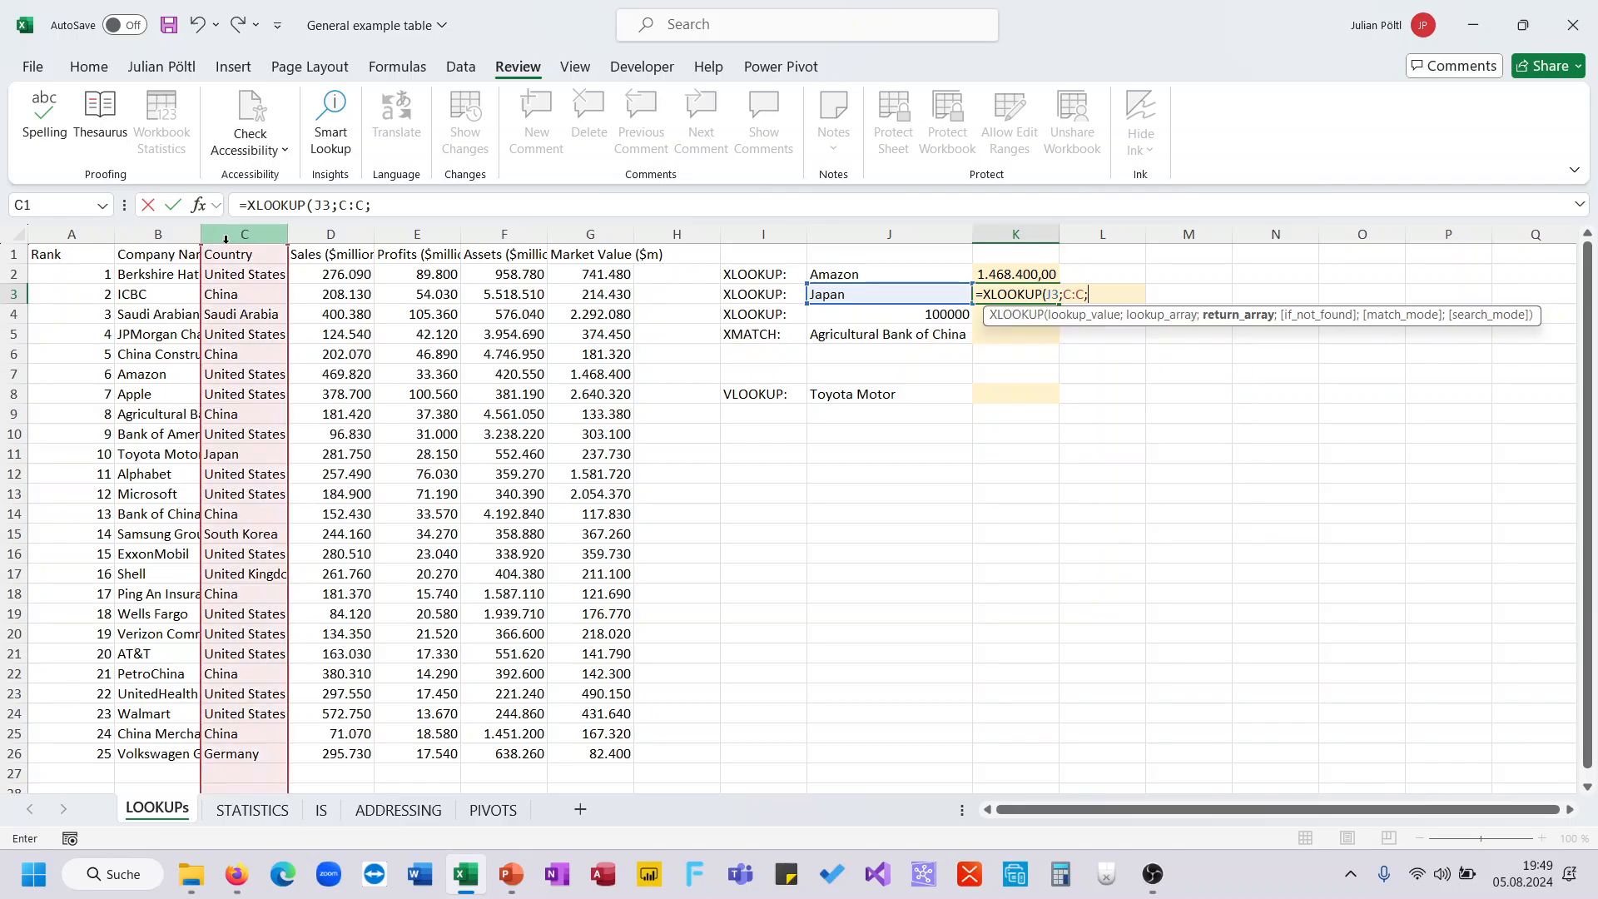
{"action": "left_click", "coordinate": [180, 237]}
{"action": "type", "text": ")"}
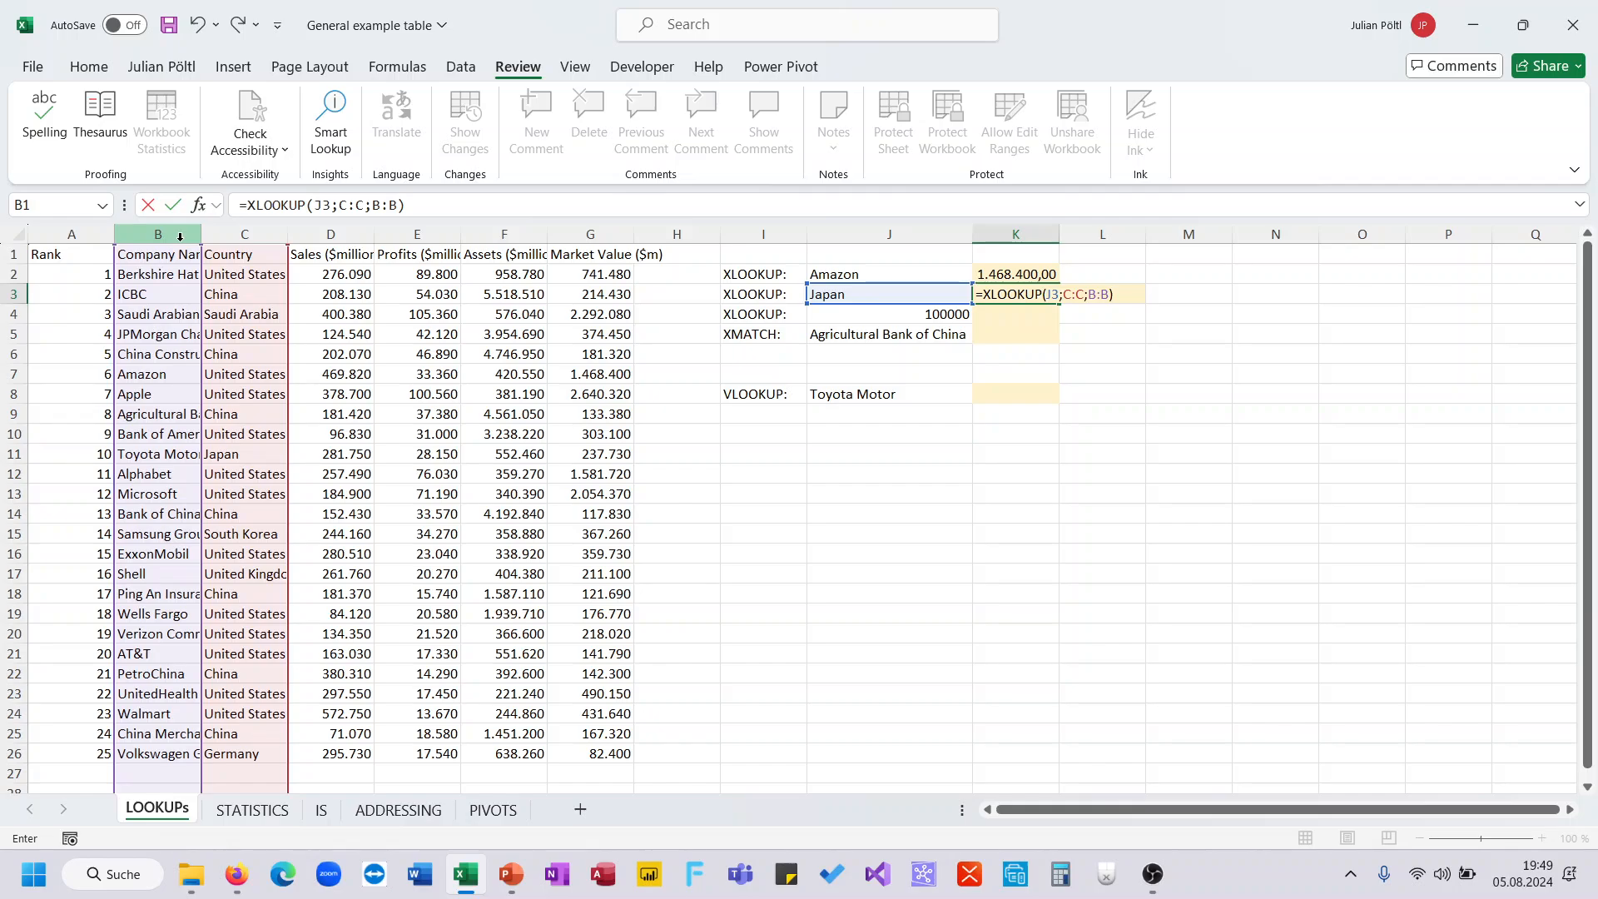
{"action": "key", "text": "Return"}
Review the XLOOKUP formula in K2 and the ranges it references
{"action": "key", "text": "Up"}
{"action": "key", "text": "Left"}
{"action": "key", "text": "Up"}
{"action": "key", "text": "Right"}
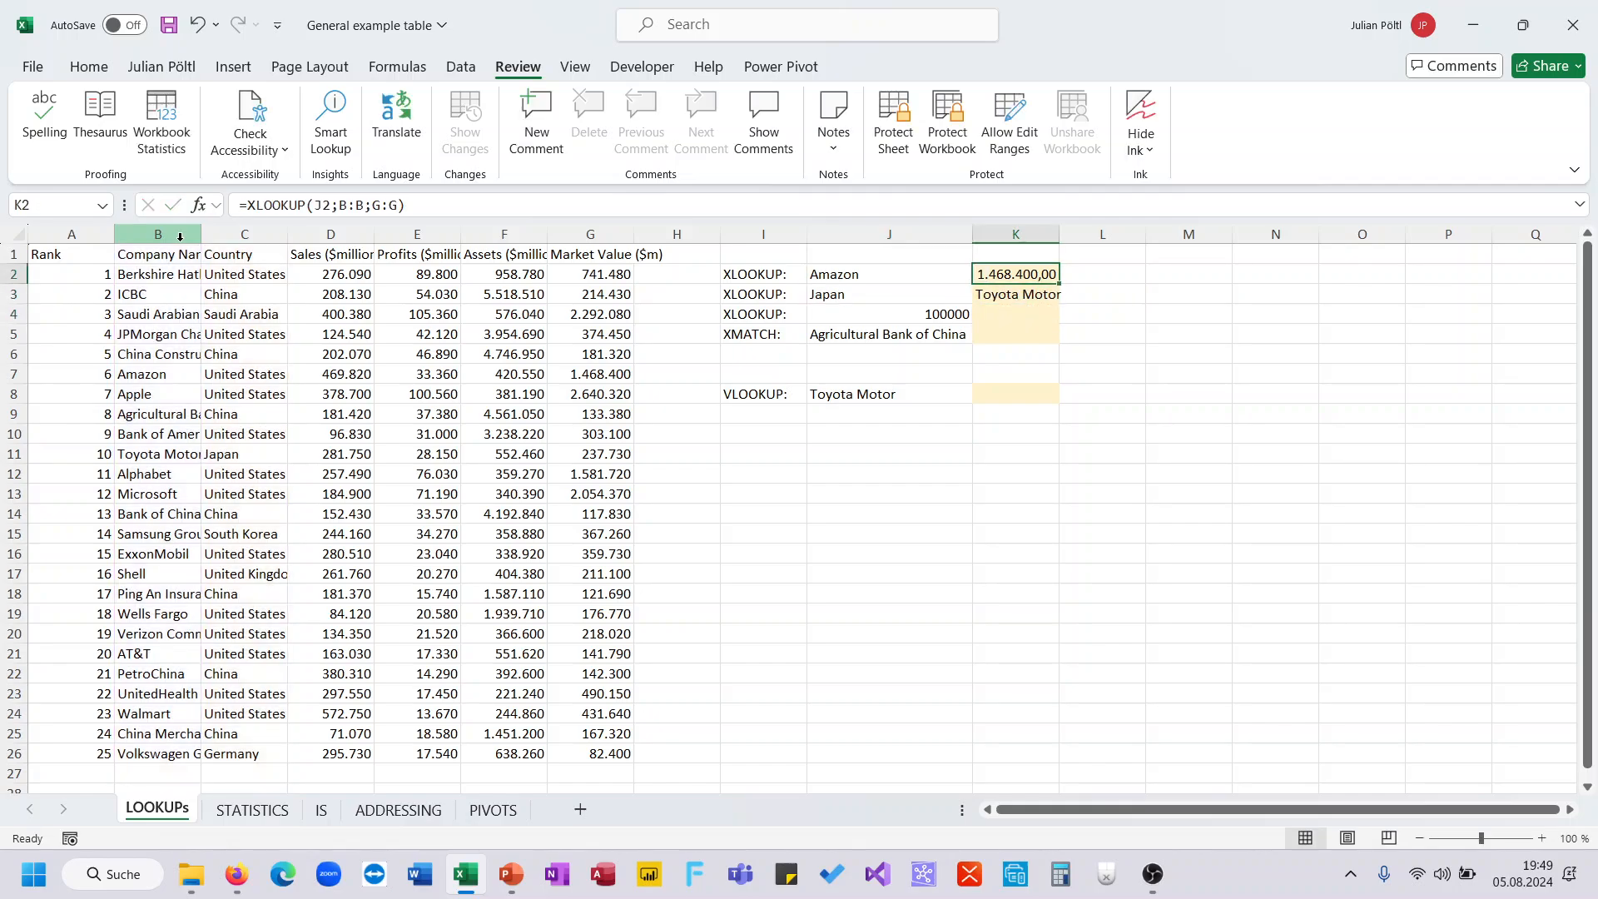
{"action": "key", "text": "Left"}
{"action": "key", "text": "Right"}
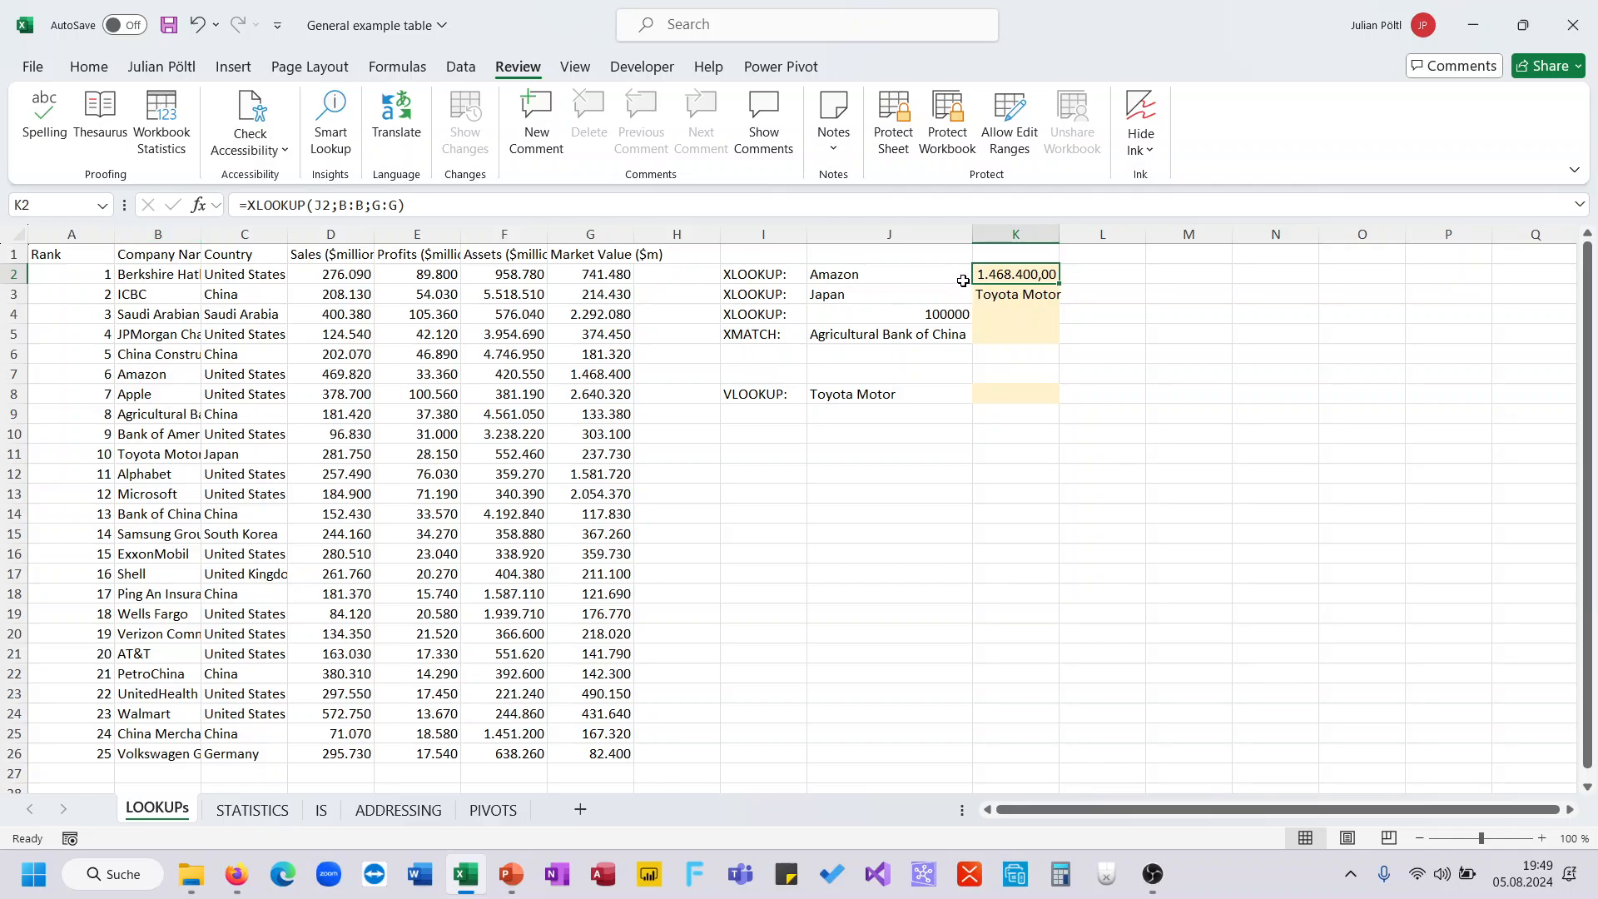
{"action": "left_click", "coordinate": [845, 201]}
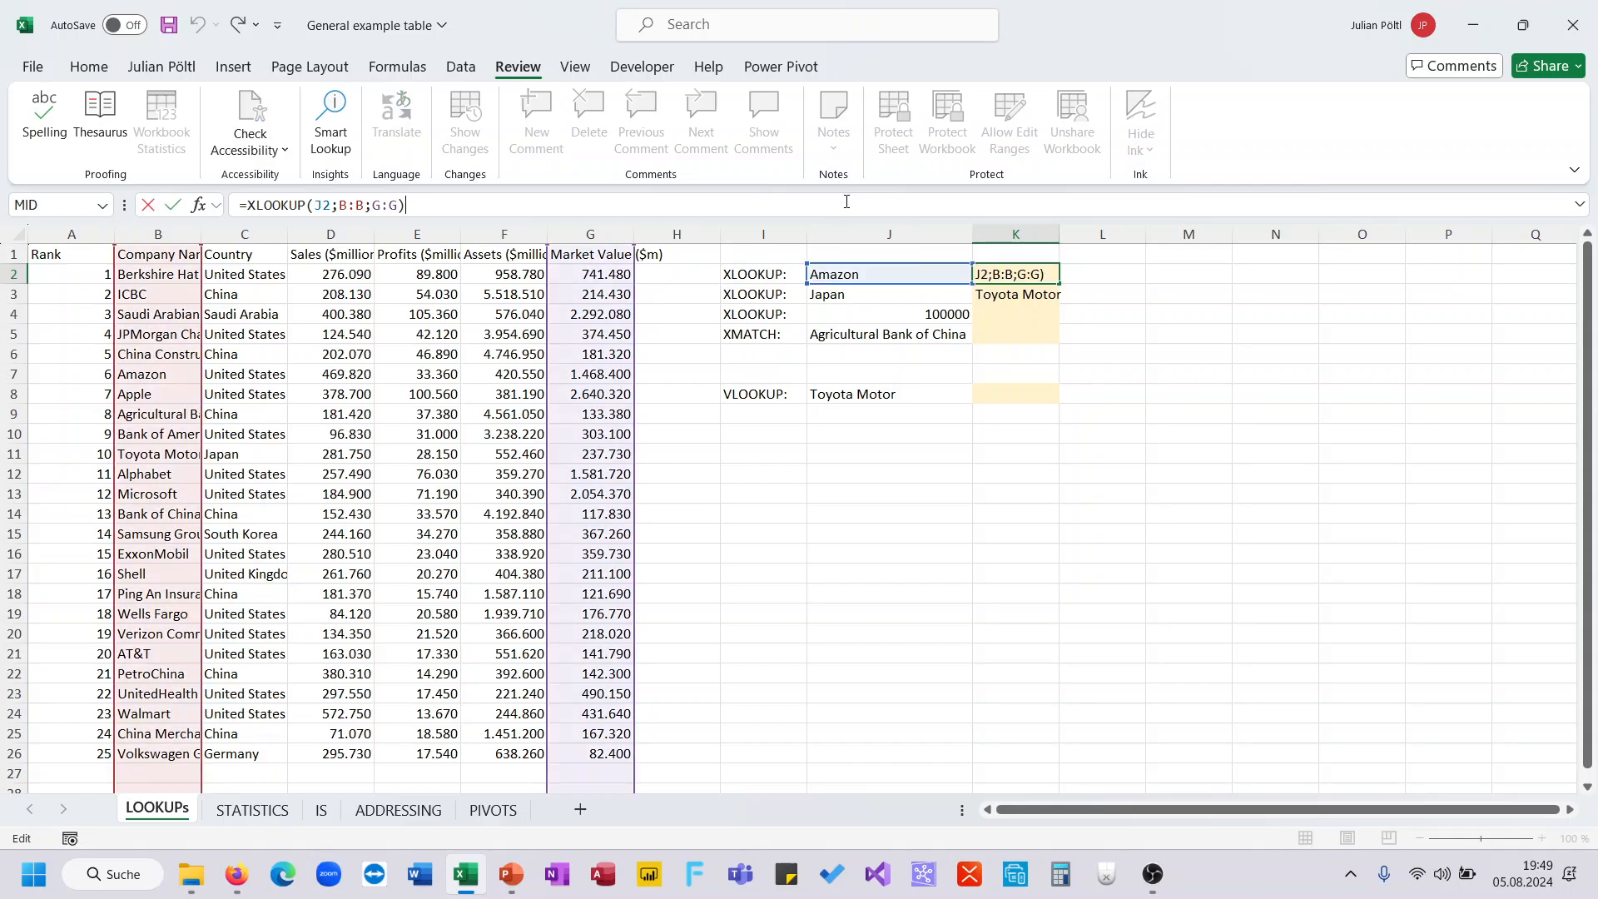
Choose ExxonMobil as the lookup company in J2
{"action": "left_click", "coordinate": [927, 274]}
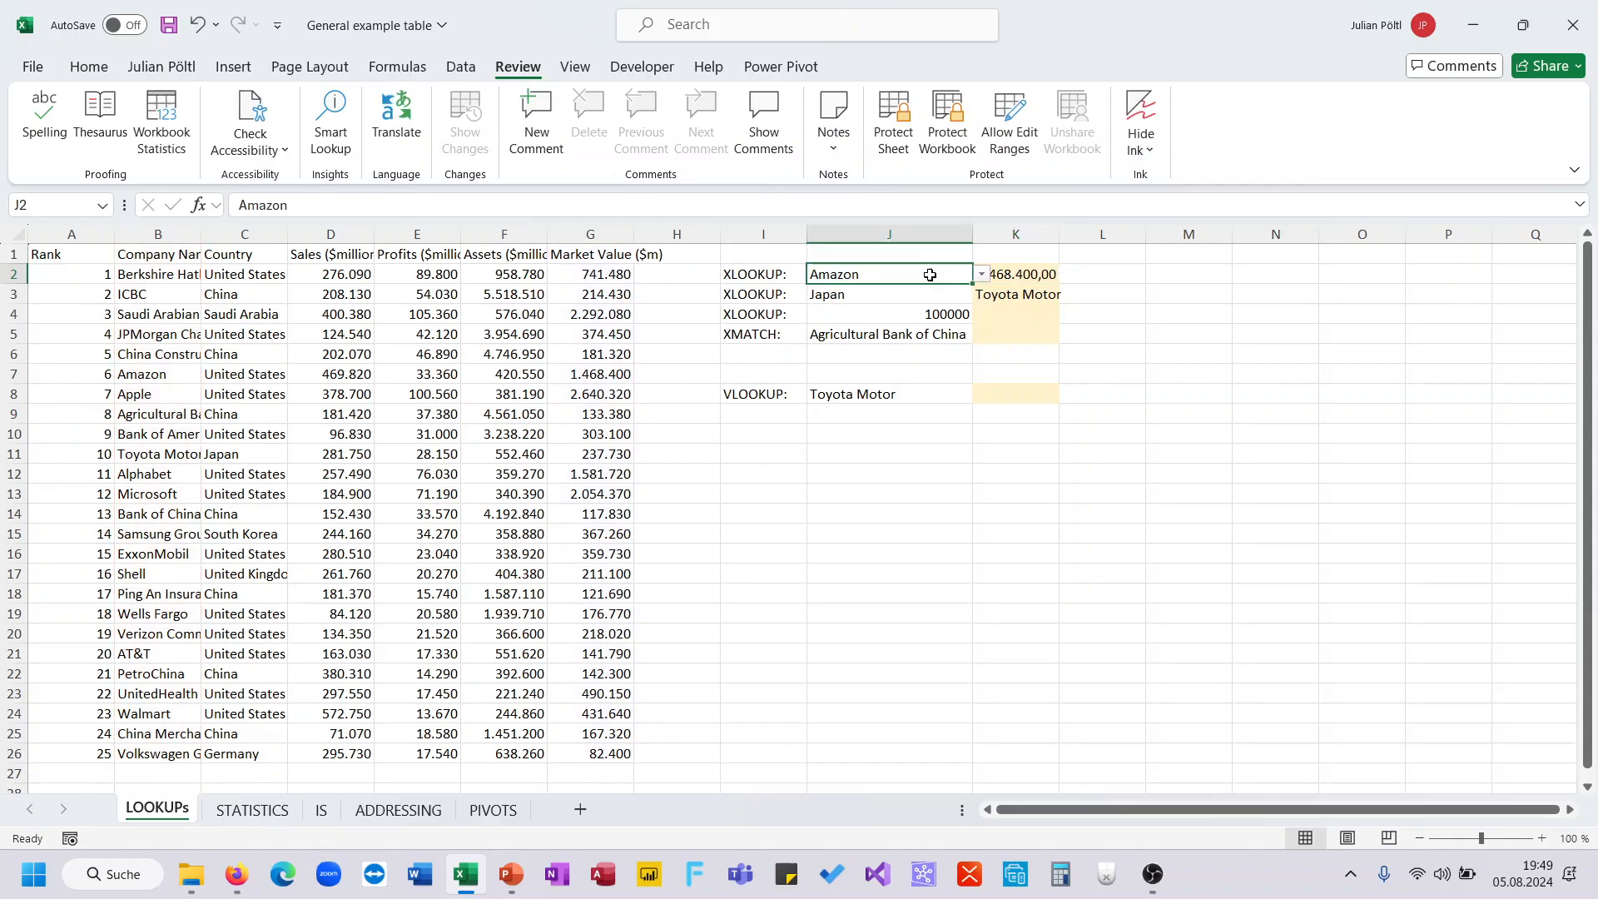
{"action": "left_click", "coordinate": [981, 275]}
{"action": "scroll", "coordinate": [918, 424], "scroll_direction": "down", "scroll_amount": 2}
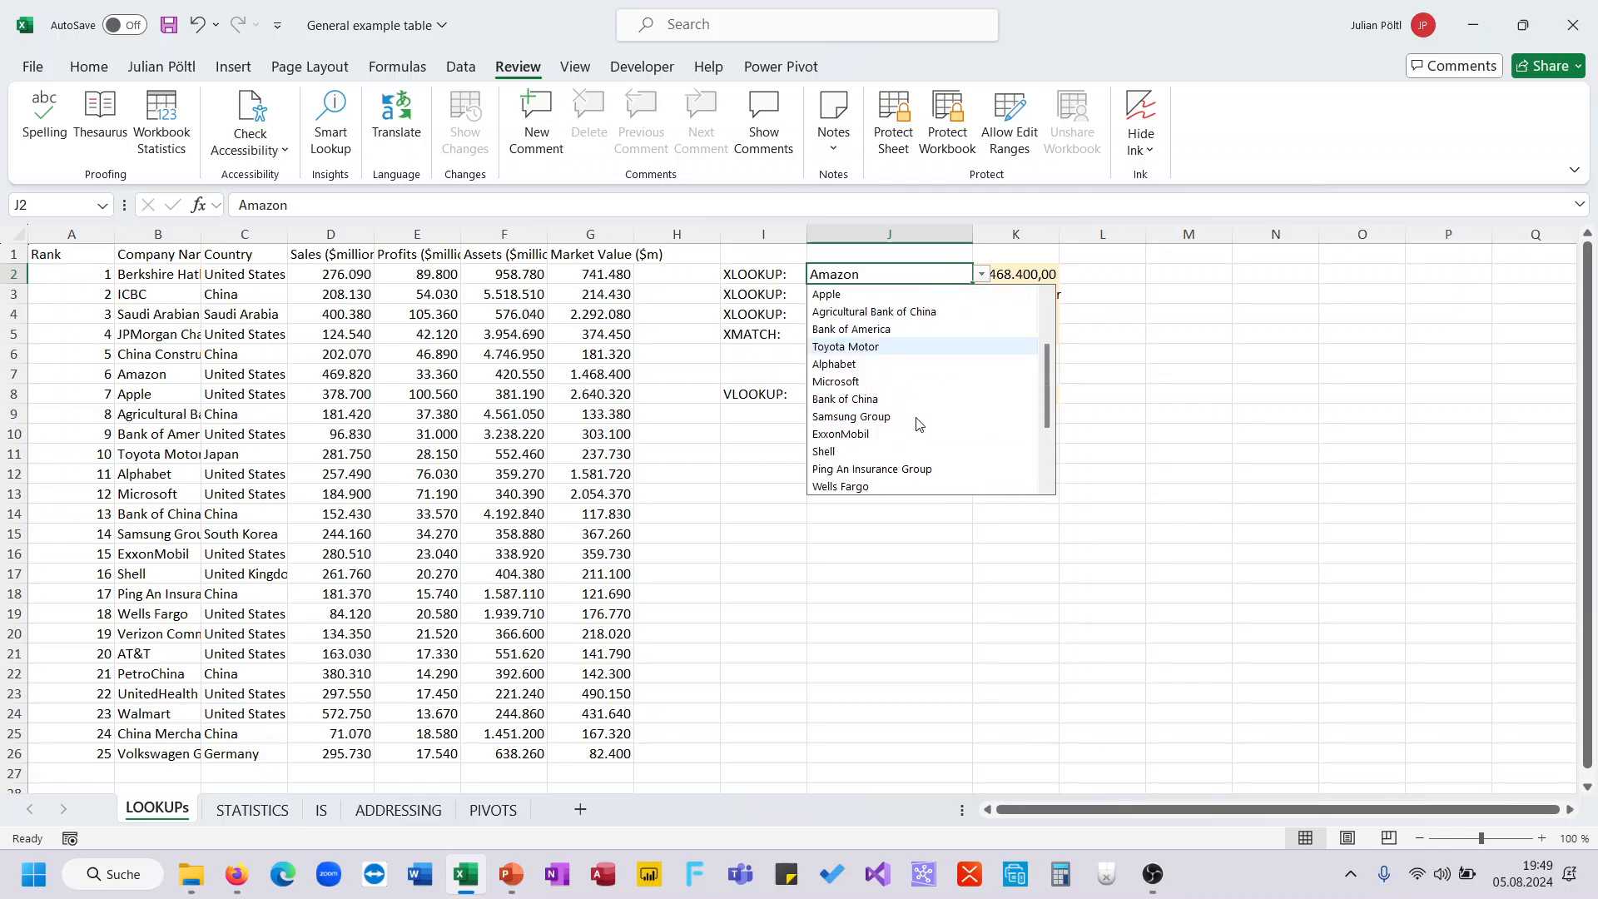
{"action": "left_click", "coordinate": [869, 433]}
{"action": "left_click", "coordinate": [1040, 269]}
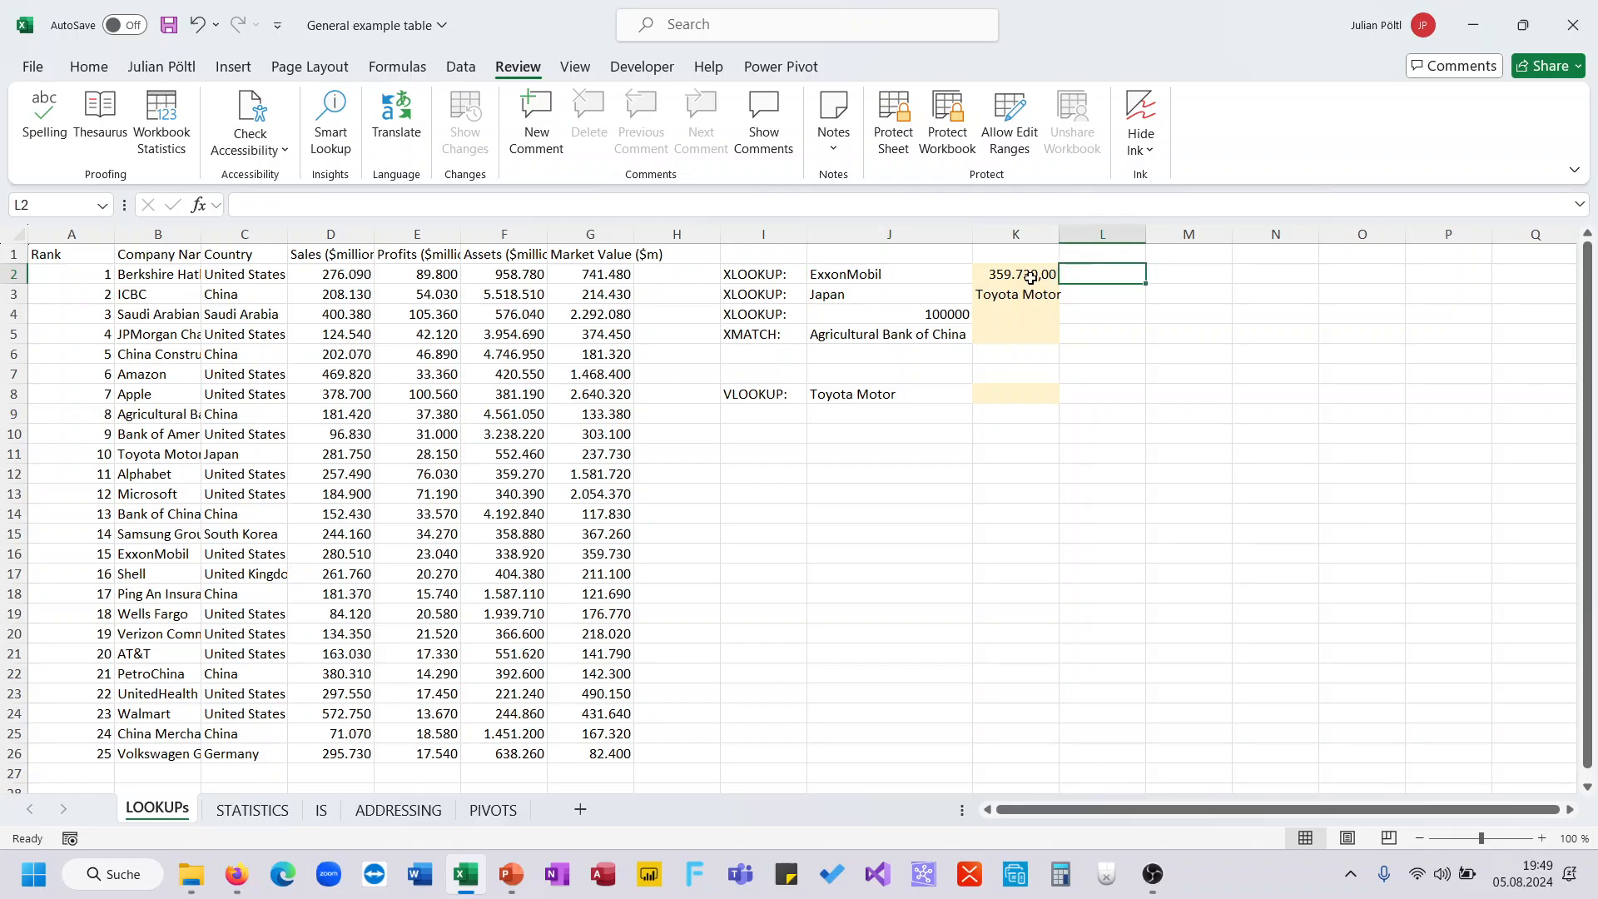
Choose Apple as the lookup company in J2
{"action": "left_click", "coordinate": [949, 276]}
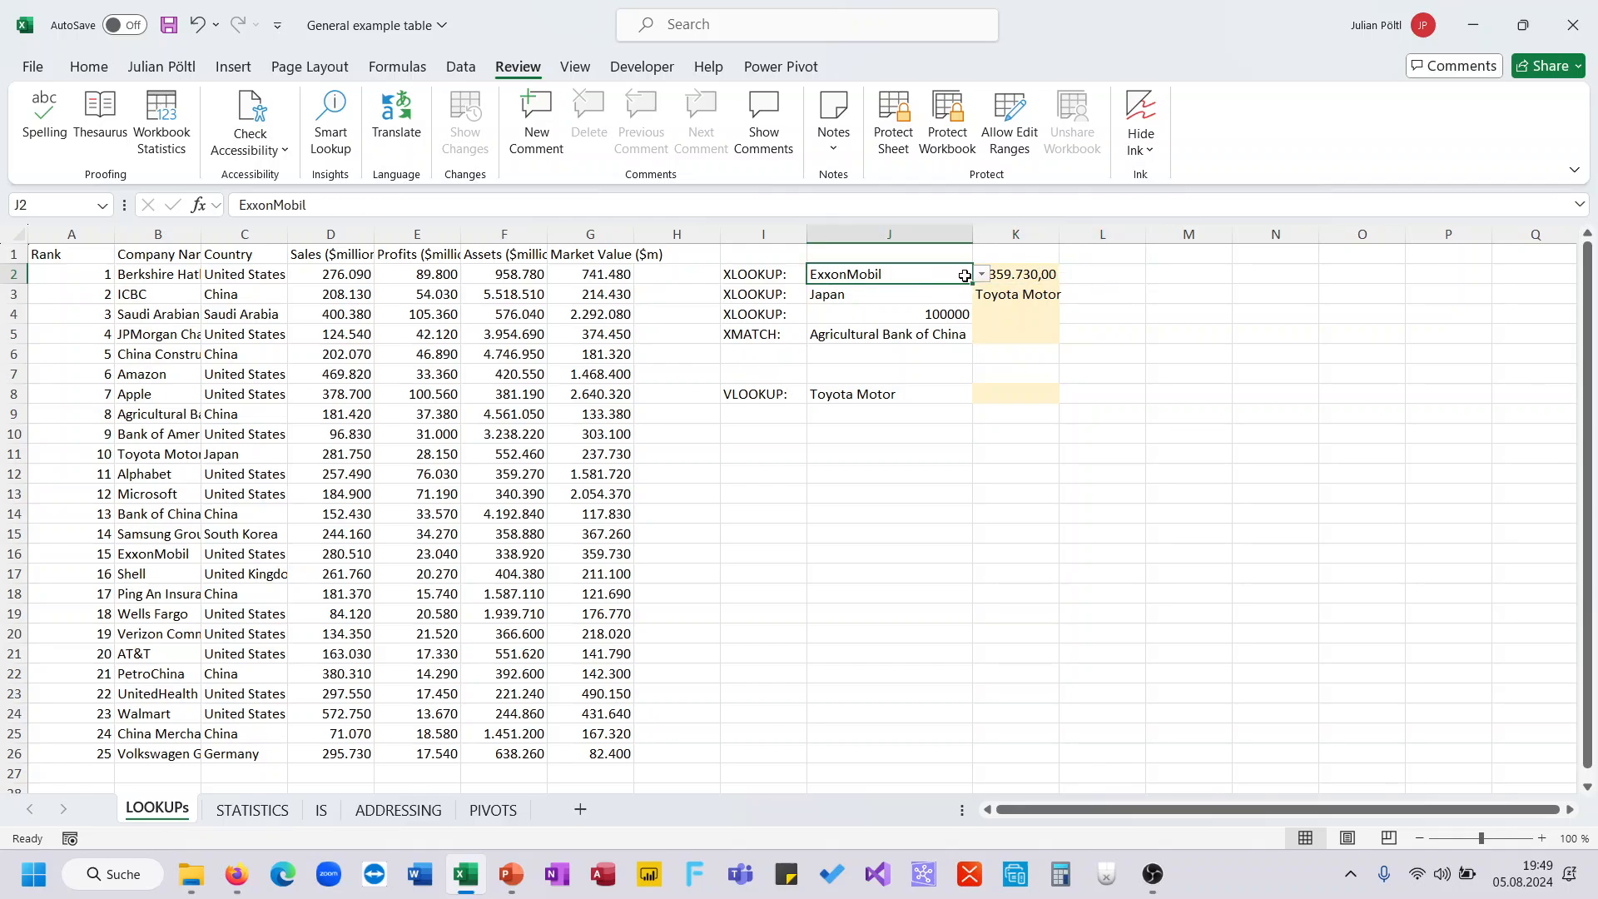
{"action": "left_click", "coordinate": [982, 275]}
{"action": "scroll", "coordinate": [929, 328], "scroll_direction": "up", "scroll_amount": 1}
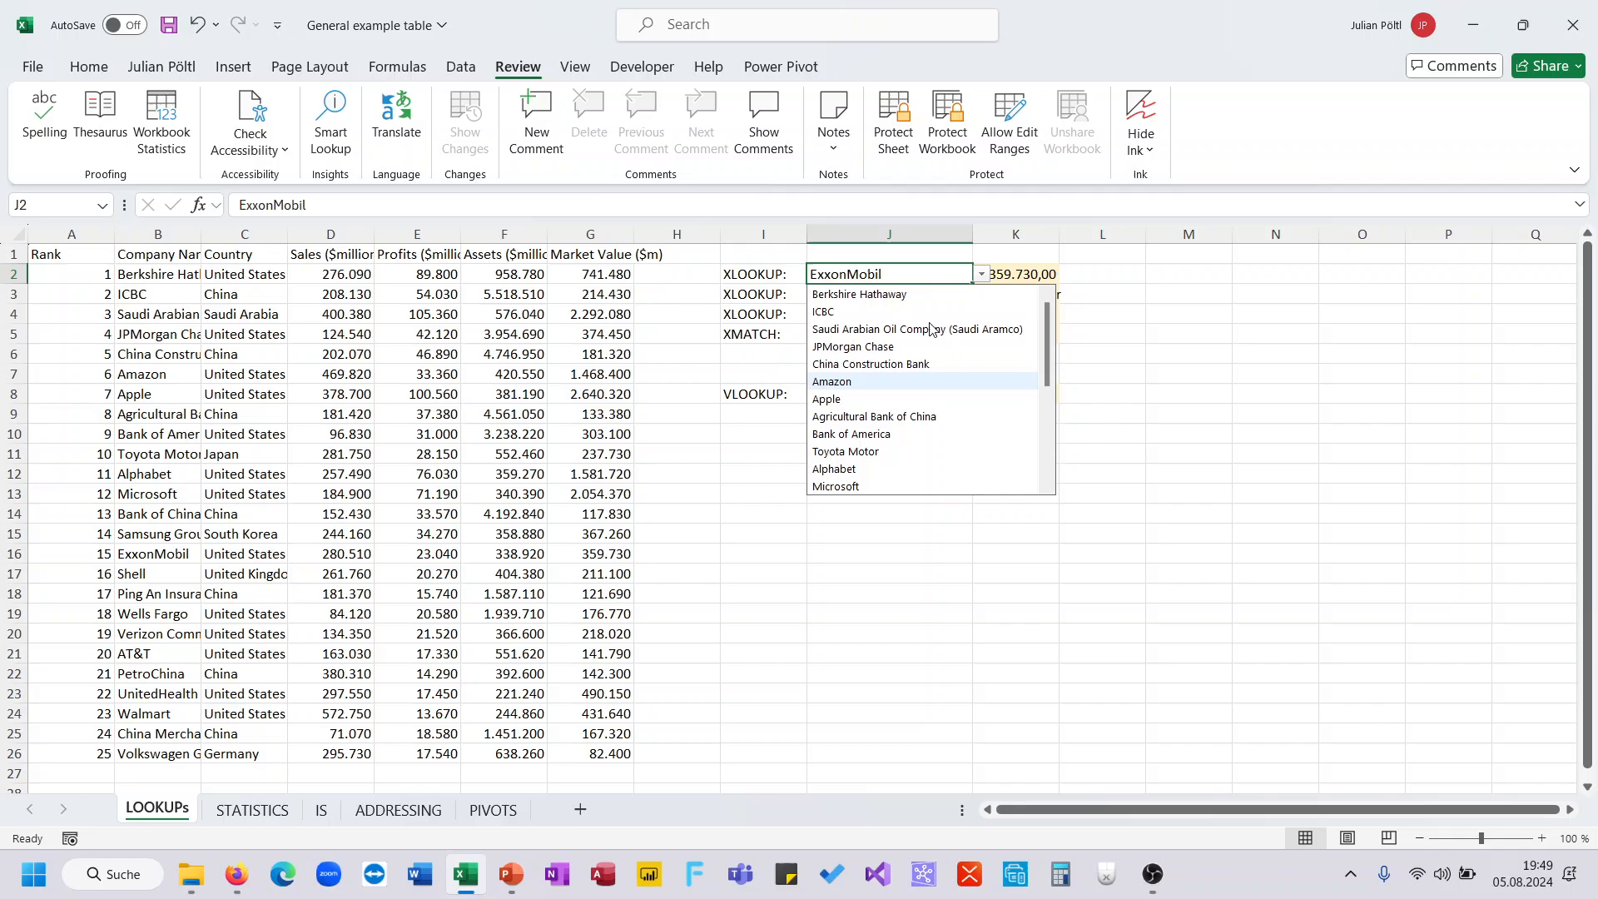
{"action": "left_click", "coordinate": [874, 399]}
{"action": "left_click", "coordinate": [1017, 305]}
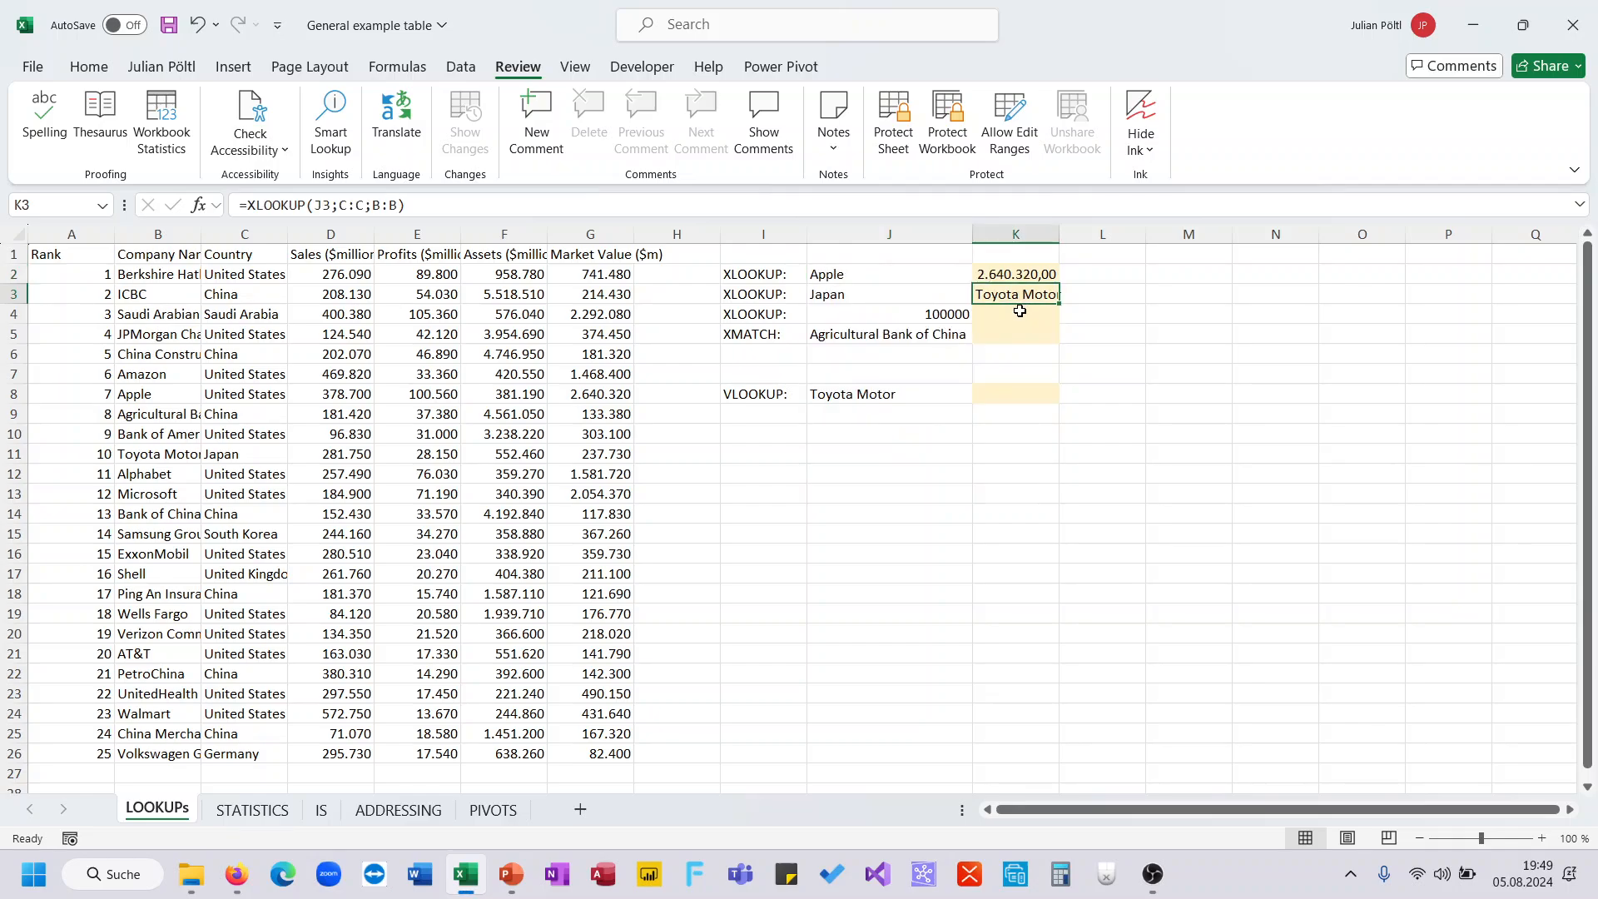
Enter =XLOOKUP(J4;G:G;B:B) in K4 to look up a company name by the market value in J4
{"action": "left_click", "coordinate": [1020, 312]}
{"action": "type", "text": "=xl"}
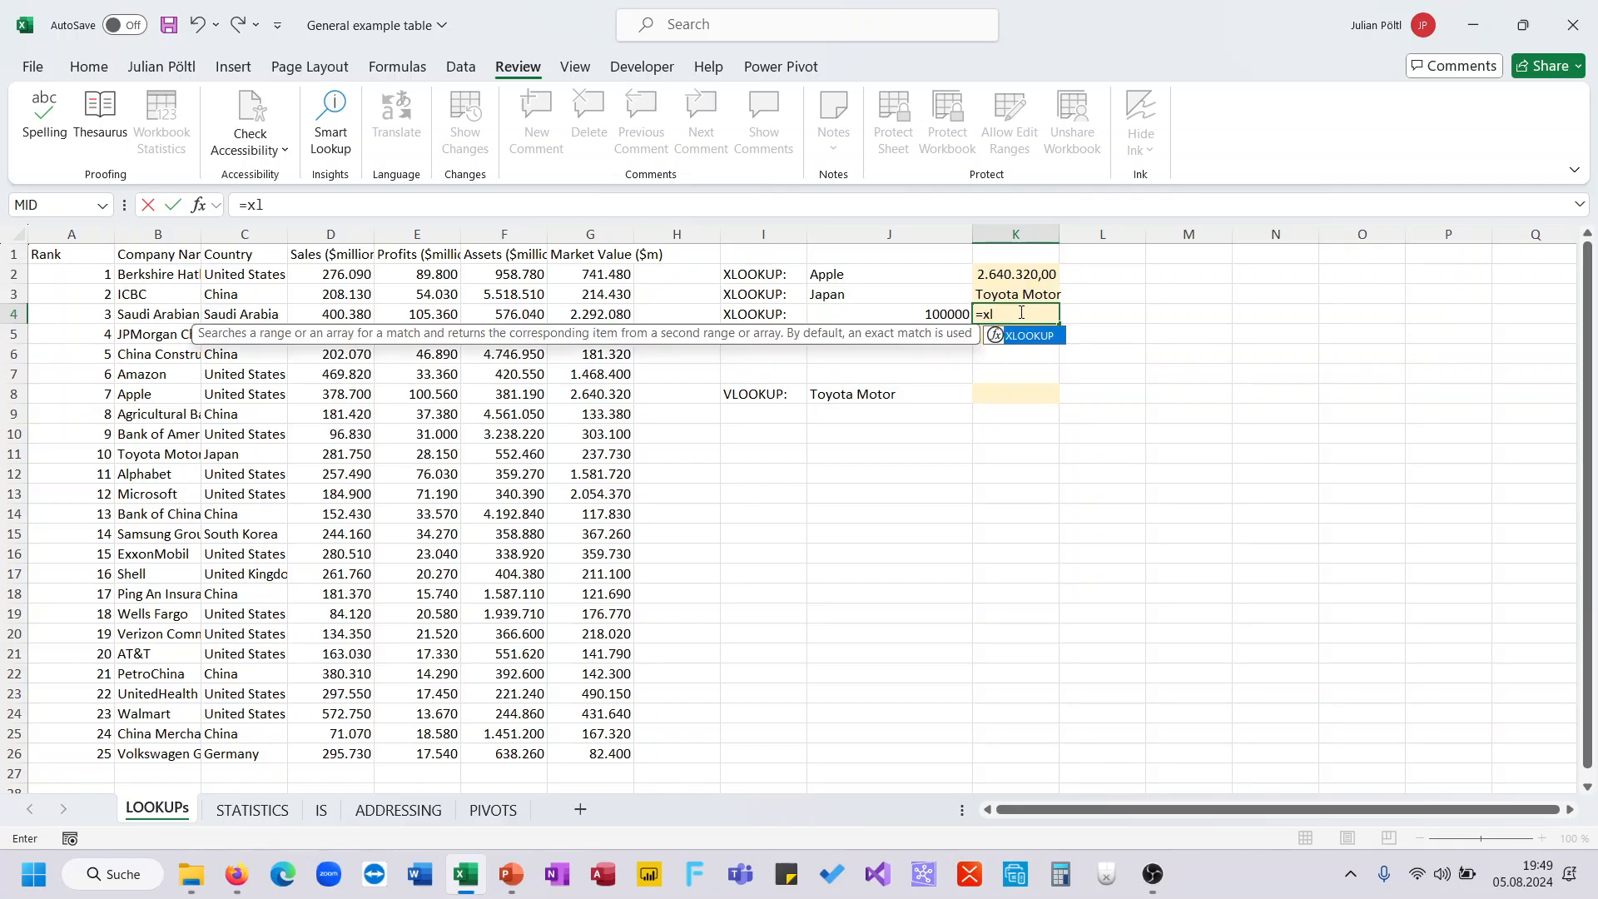
{"action": "key", "text": "Tab"}
{"action": "key", "text": "Left"}
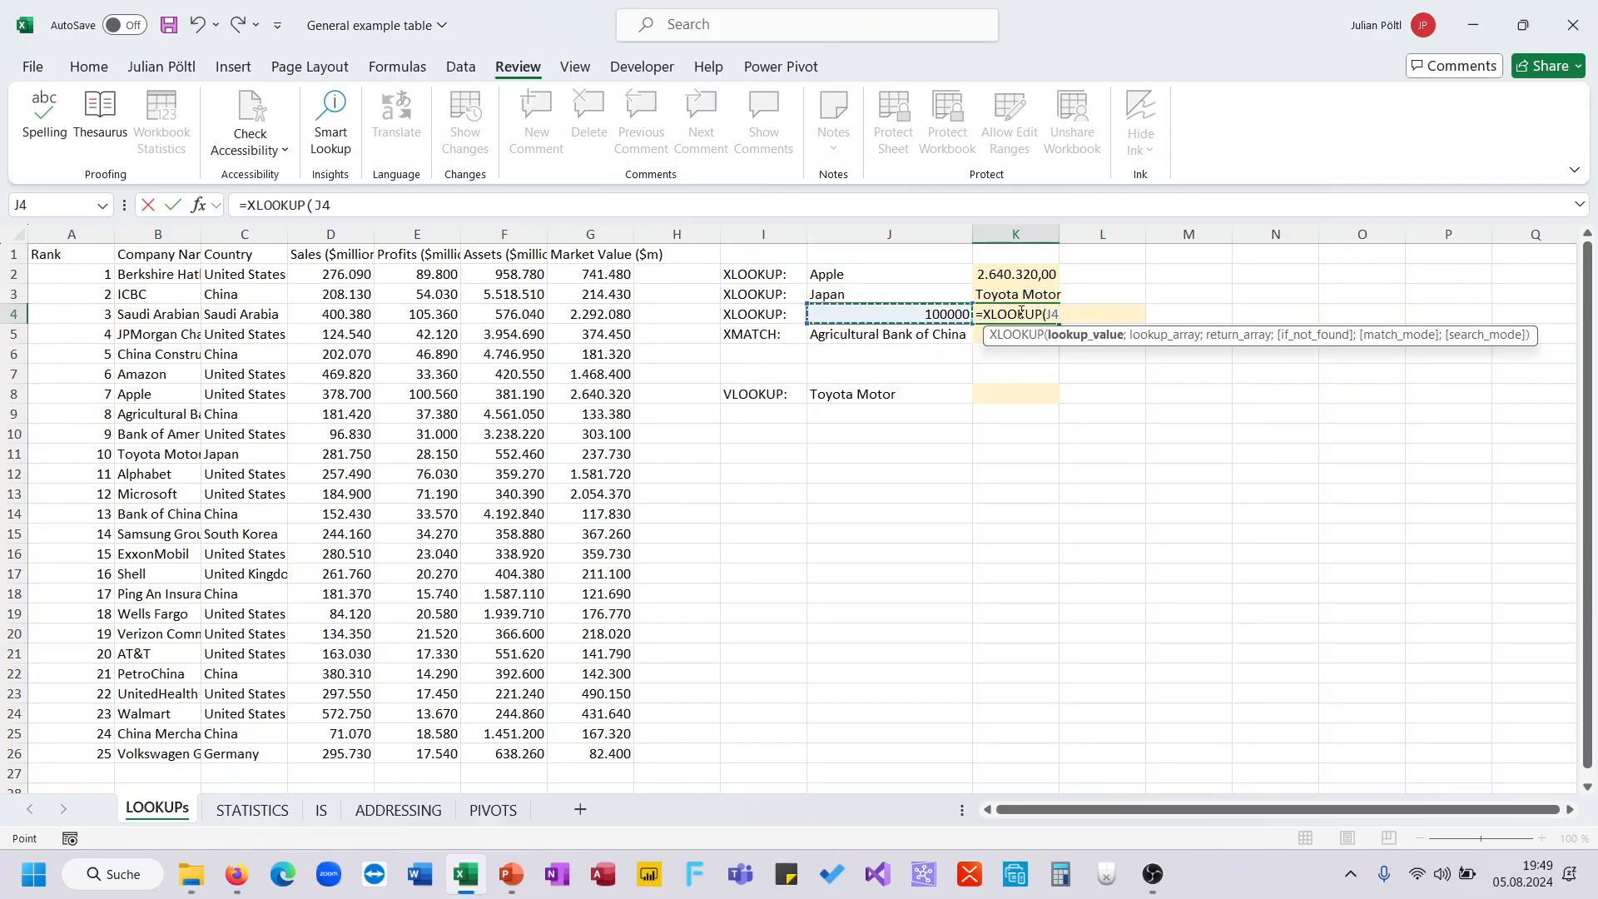
{"action": "type", "text": ";"}
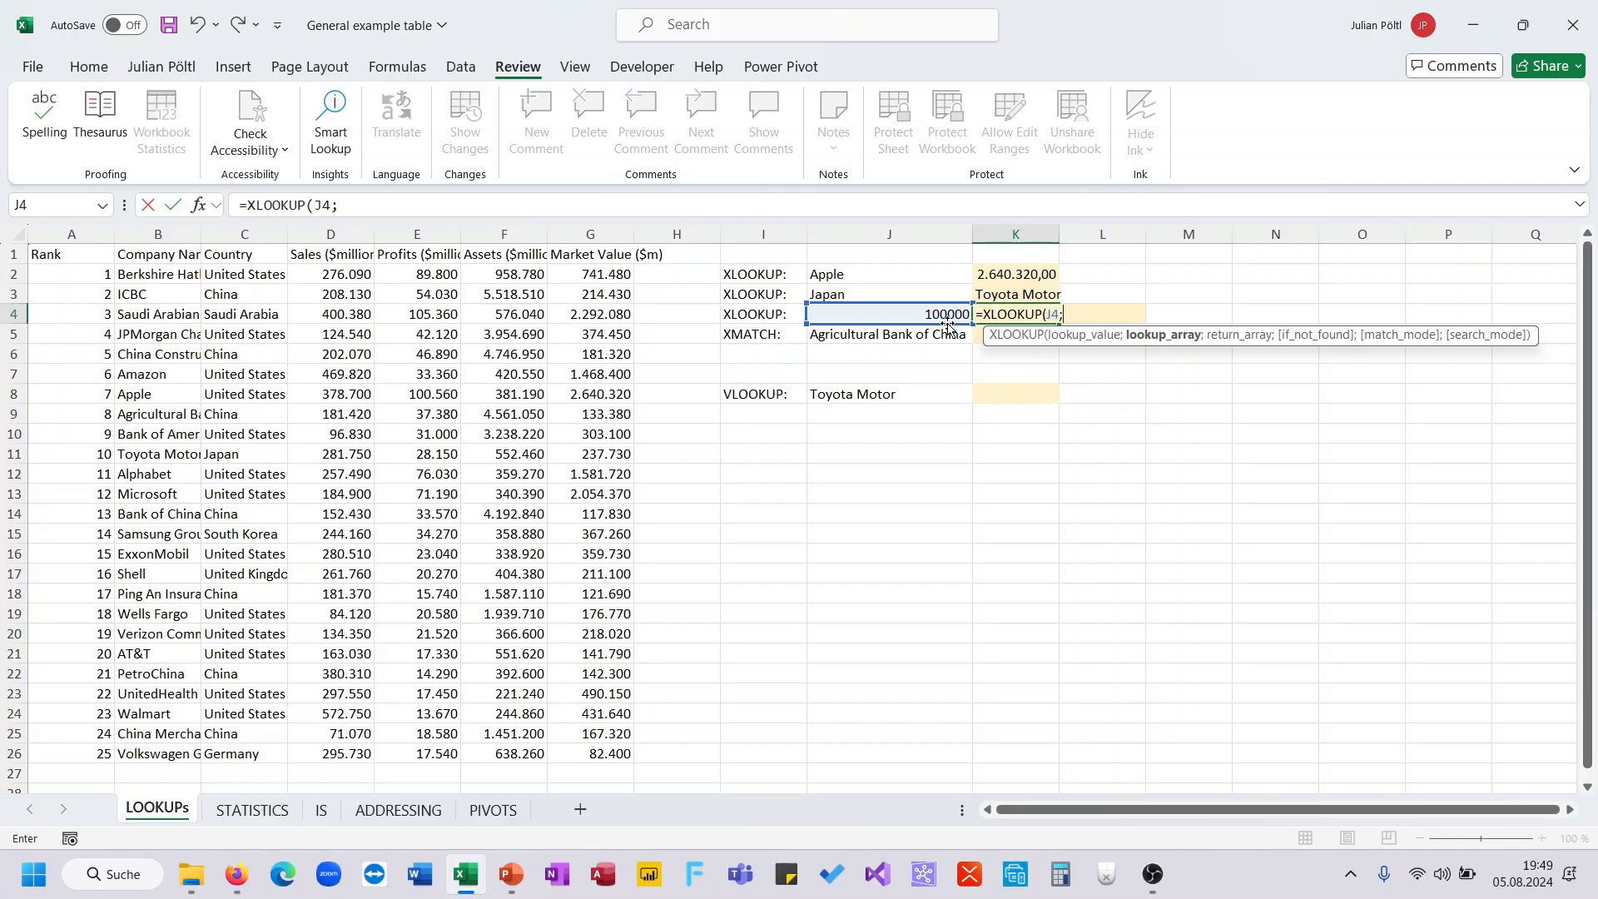
{"action": "left_click", "coordinate": [587, 235]}
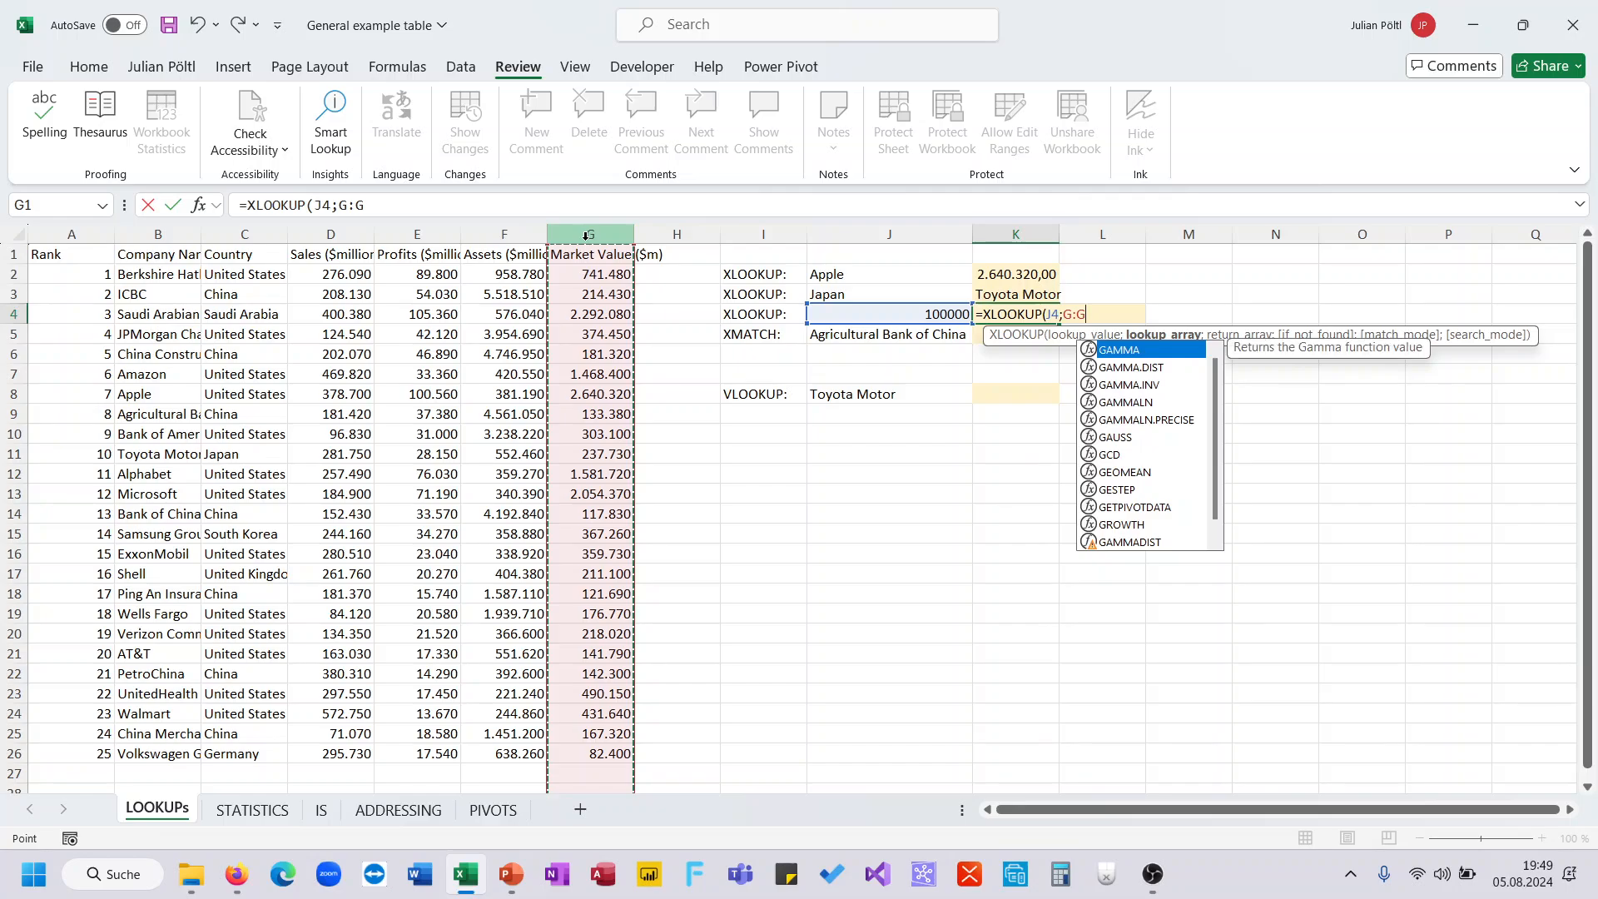
{"action": "type", "text": ";"}
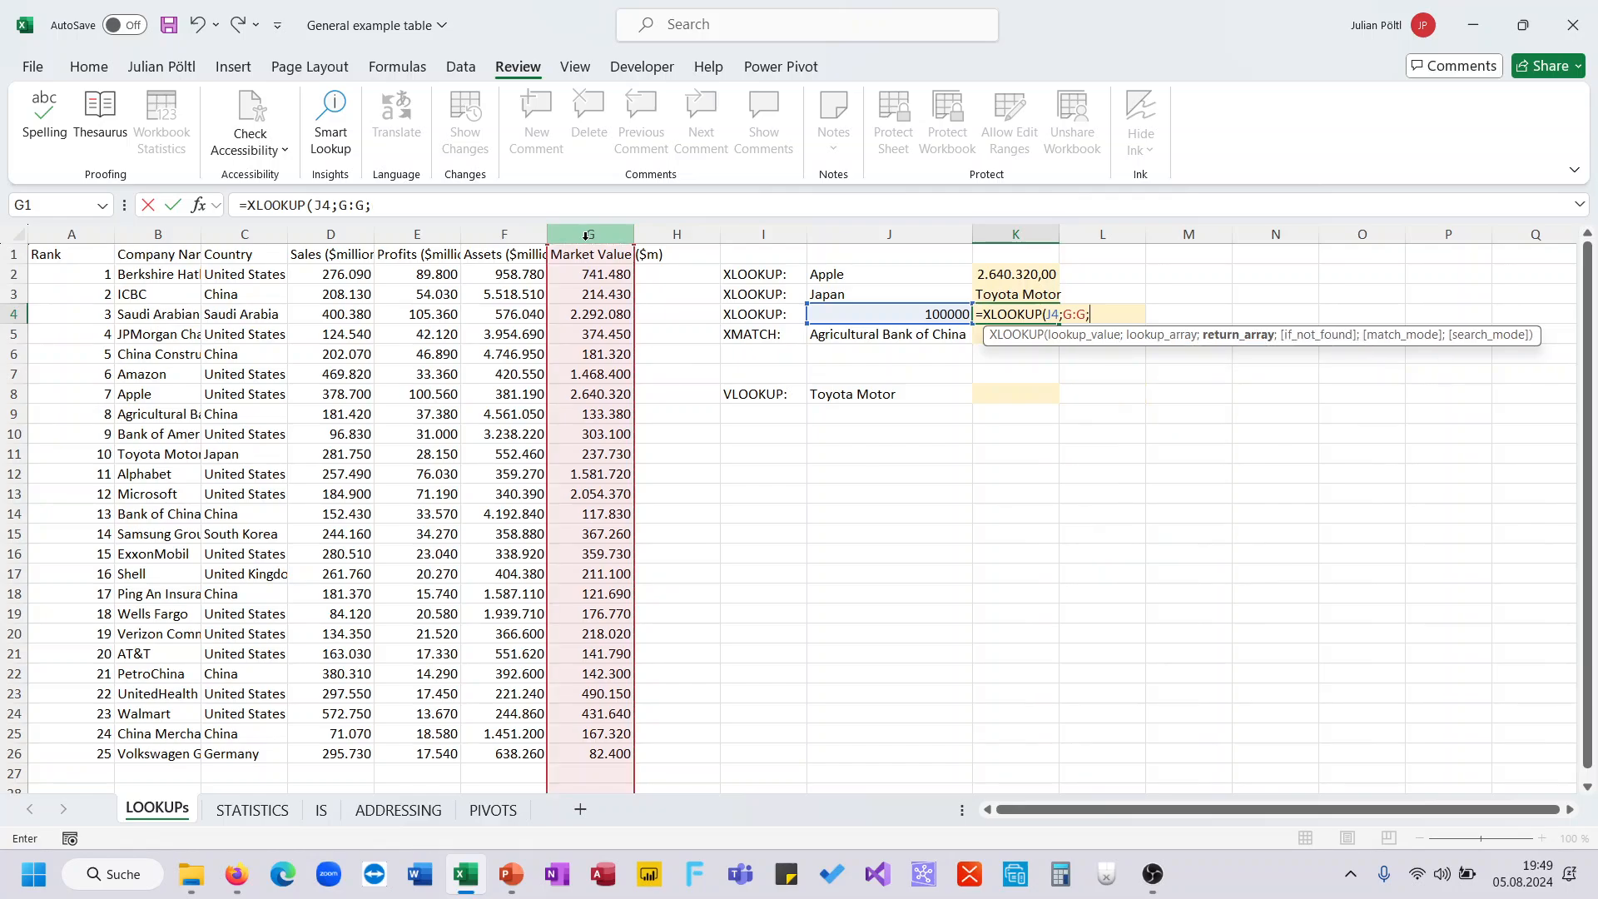
{"action": "left_click", "coordinate": [181, 233]}
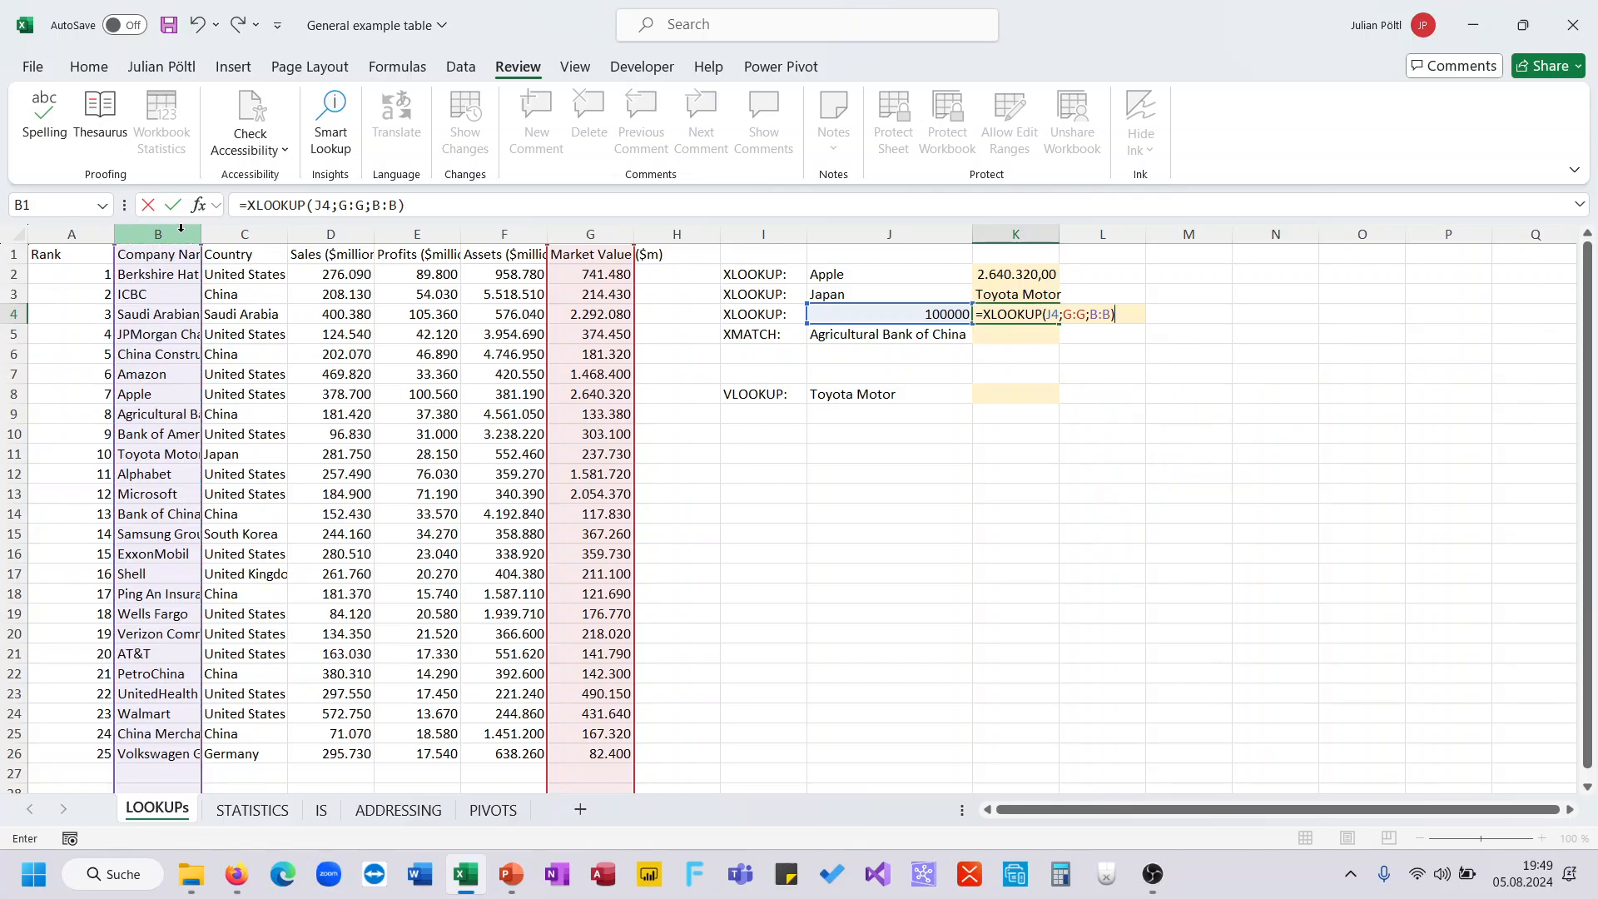
{"action": "key", "text": "Return"}
{"action": "key", "text": "Up"}
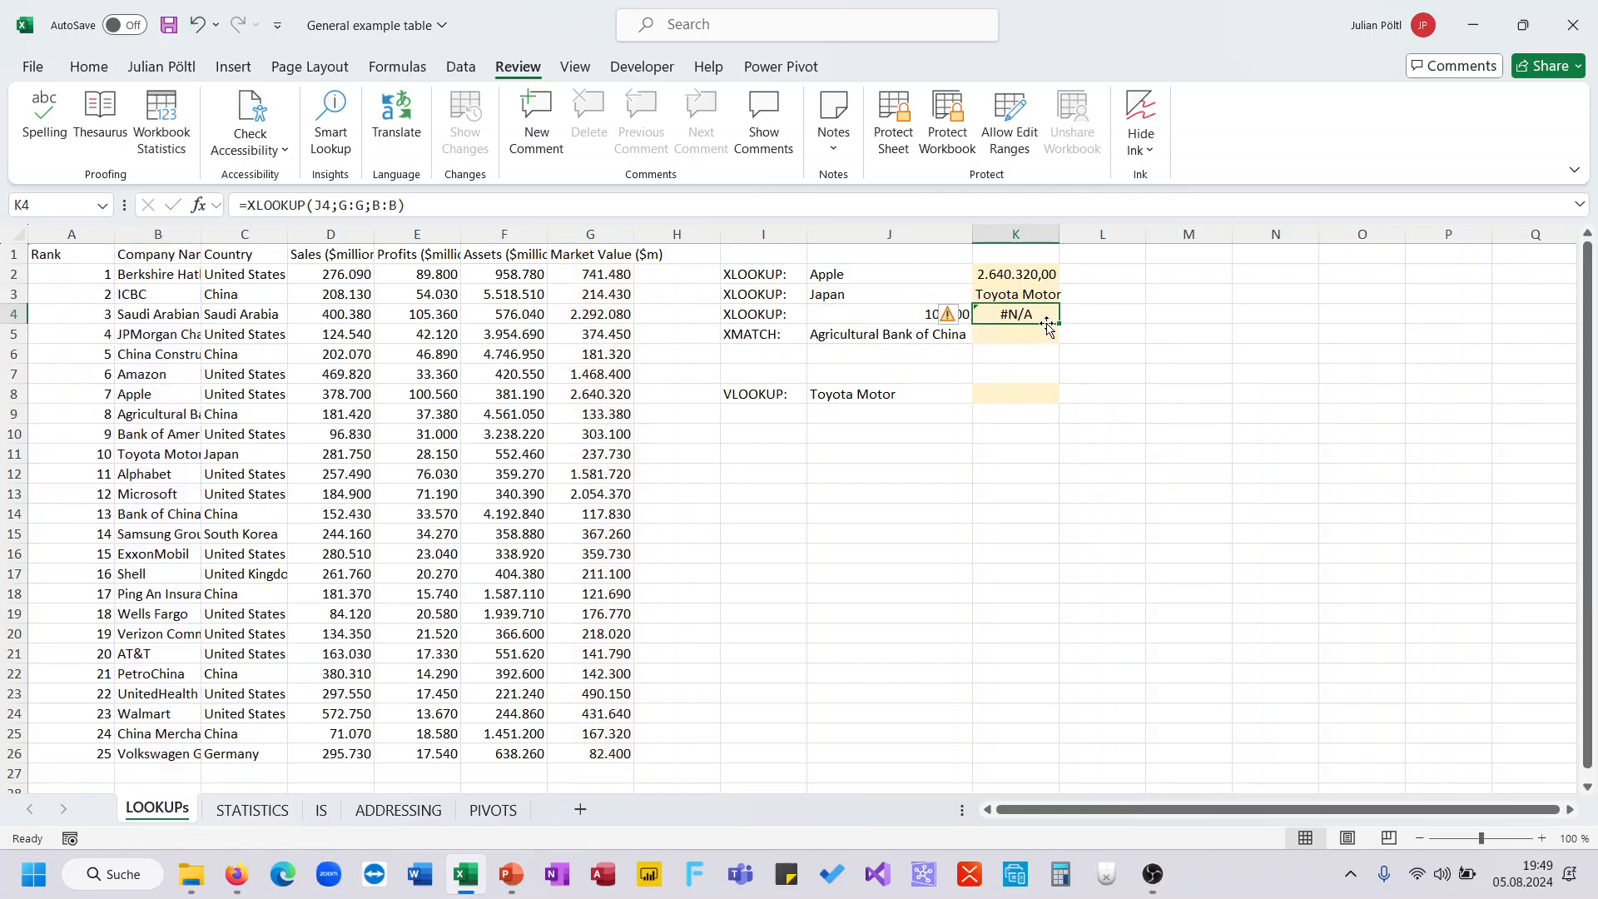
Compare the lookup value in J4 with the entries in the Market Value column
{"action": "left_click", "coordinate": [948, 314]}
{"action": "left_click", "coordinate": [949, 316]}
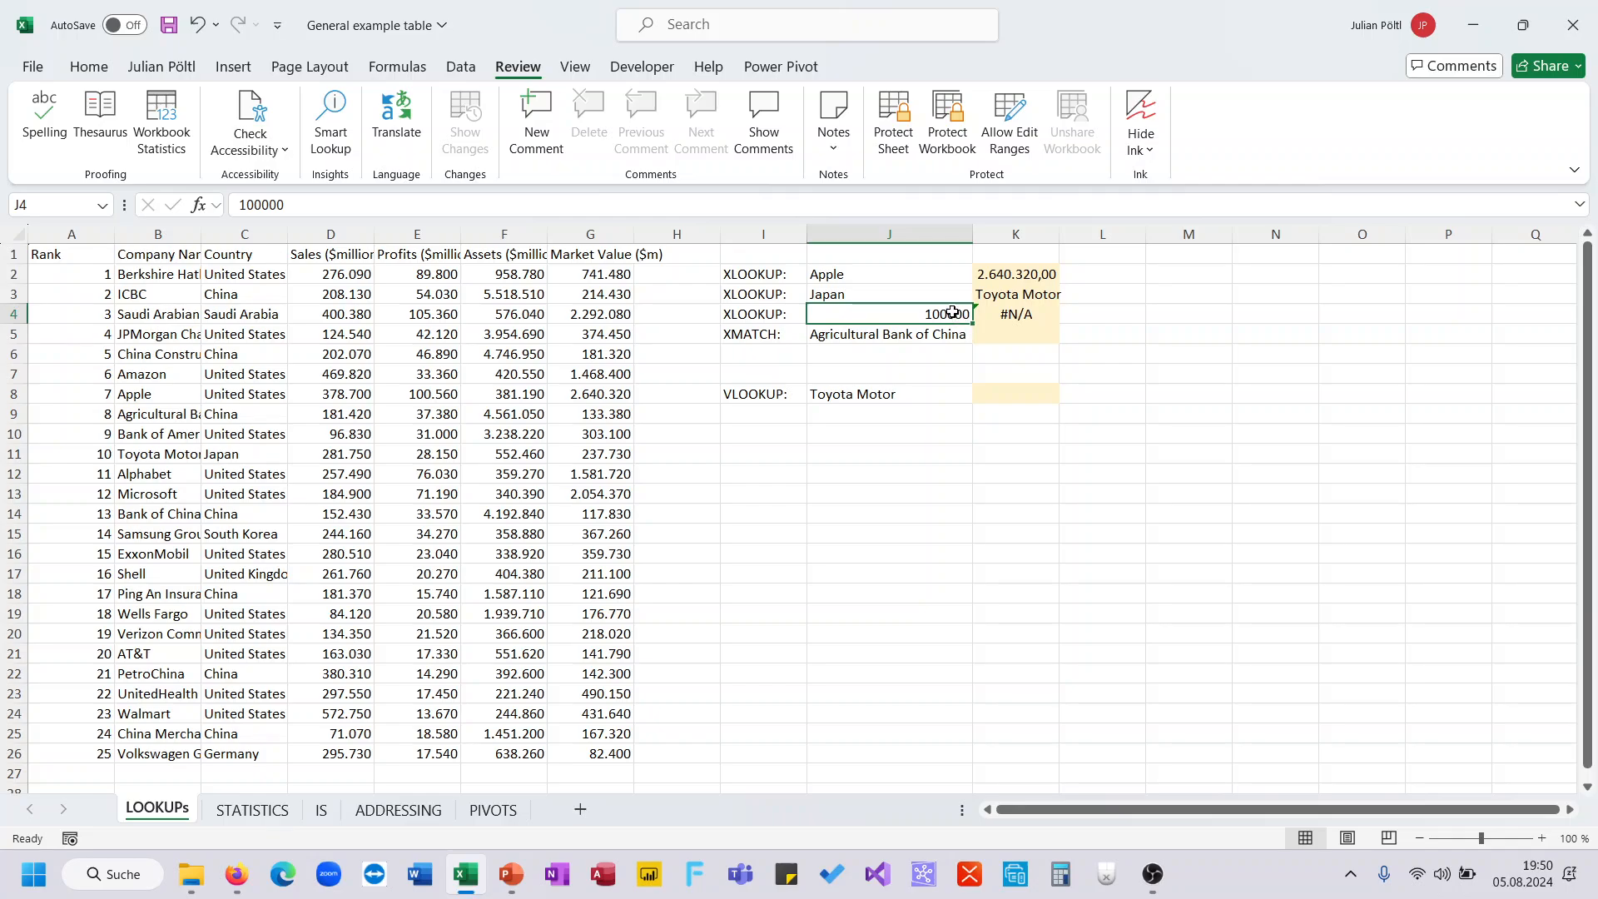
{"action": "left_click", "coordinate": [662, 351]}
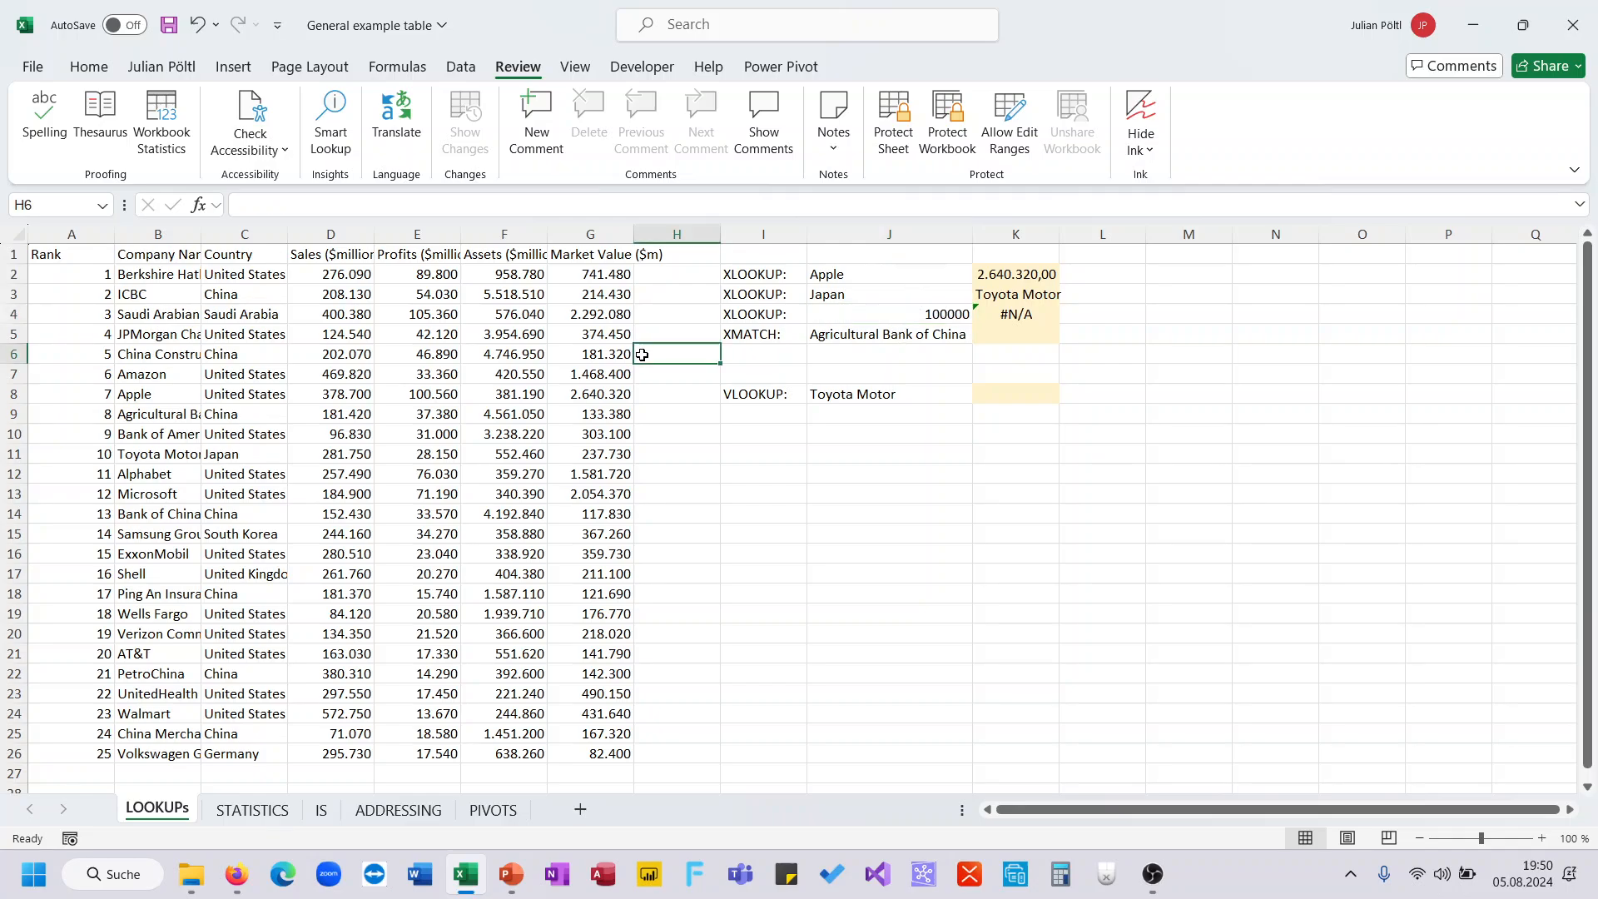
{"action": "left_click", "coordinate": [601, 379]}
{"action": "left_click", "coordinate": [597, 471]}
{"action": "left_click", "coordinate": [592, 556]}
{"action": "left_click", "coordinate": [618, 674]}
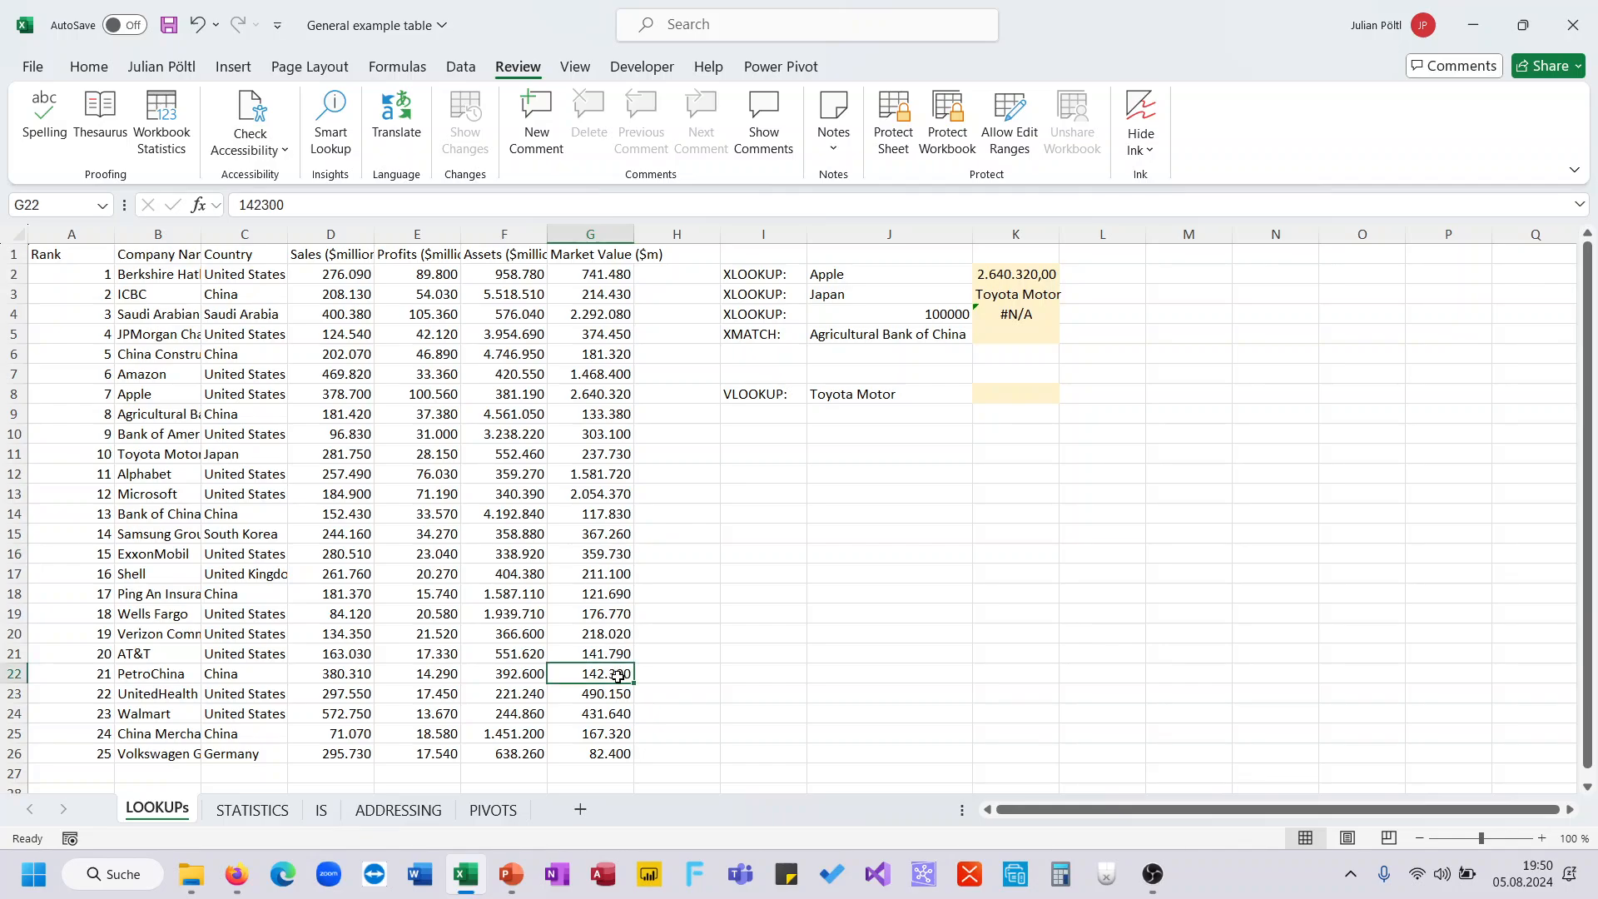
Extend the K4 formula to =XLOOKUP(J4;G:G;B:B;;-1) so it matches exactly or takes the next smaller item
{"action": "left_click", "coordinate": [982, 315]}
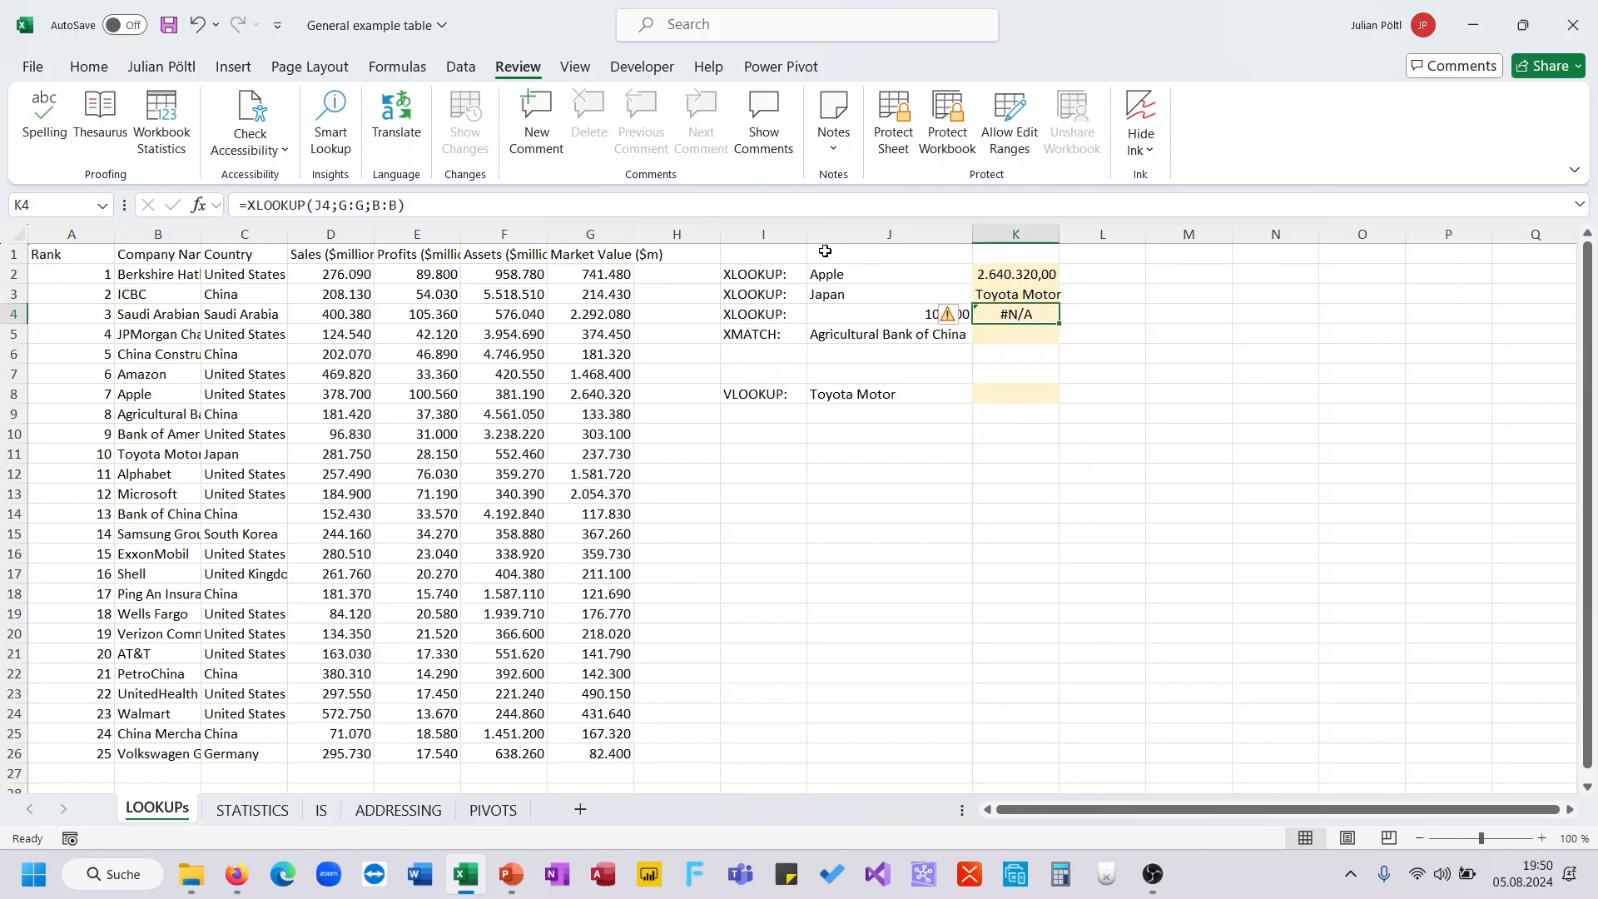
{"action": "left_click", "coordinate": [801, 205]}
{"action": "key", "text": "BackSpace"}
{"action": "type", "text": ";"}
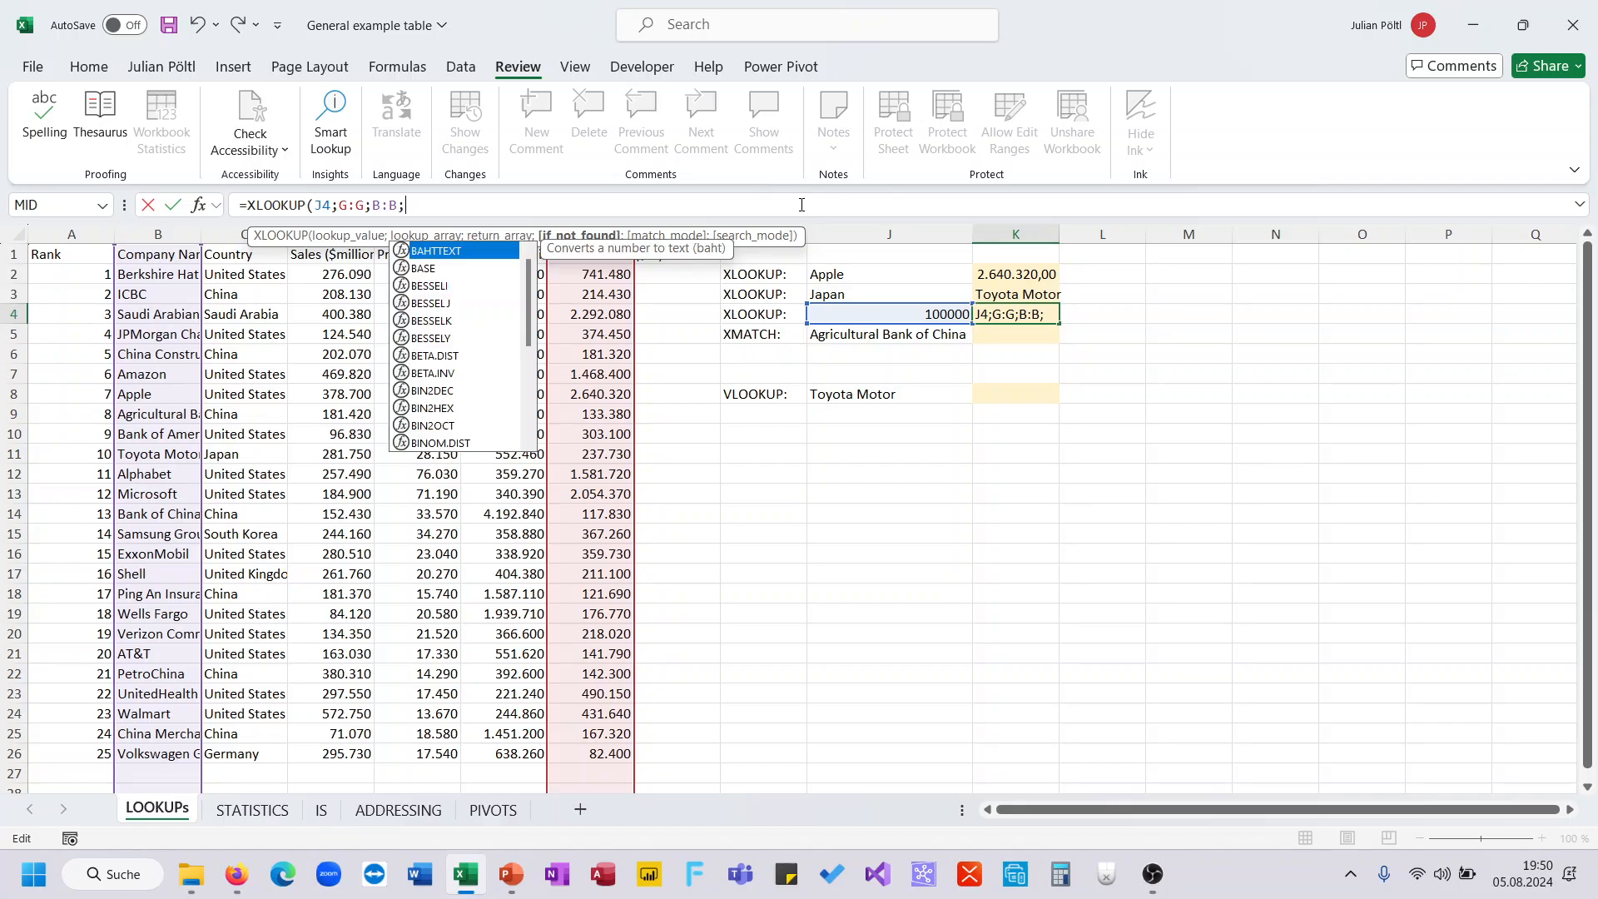
{"action": "key", "text": "Escape"}
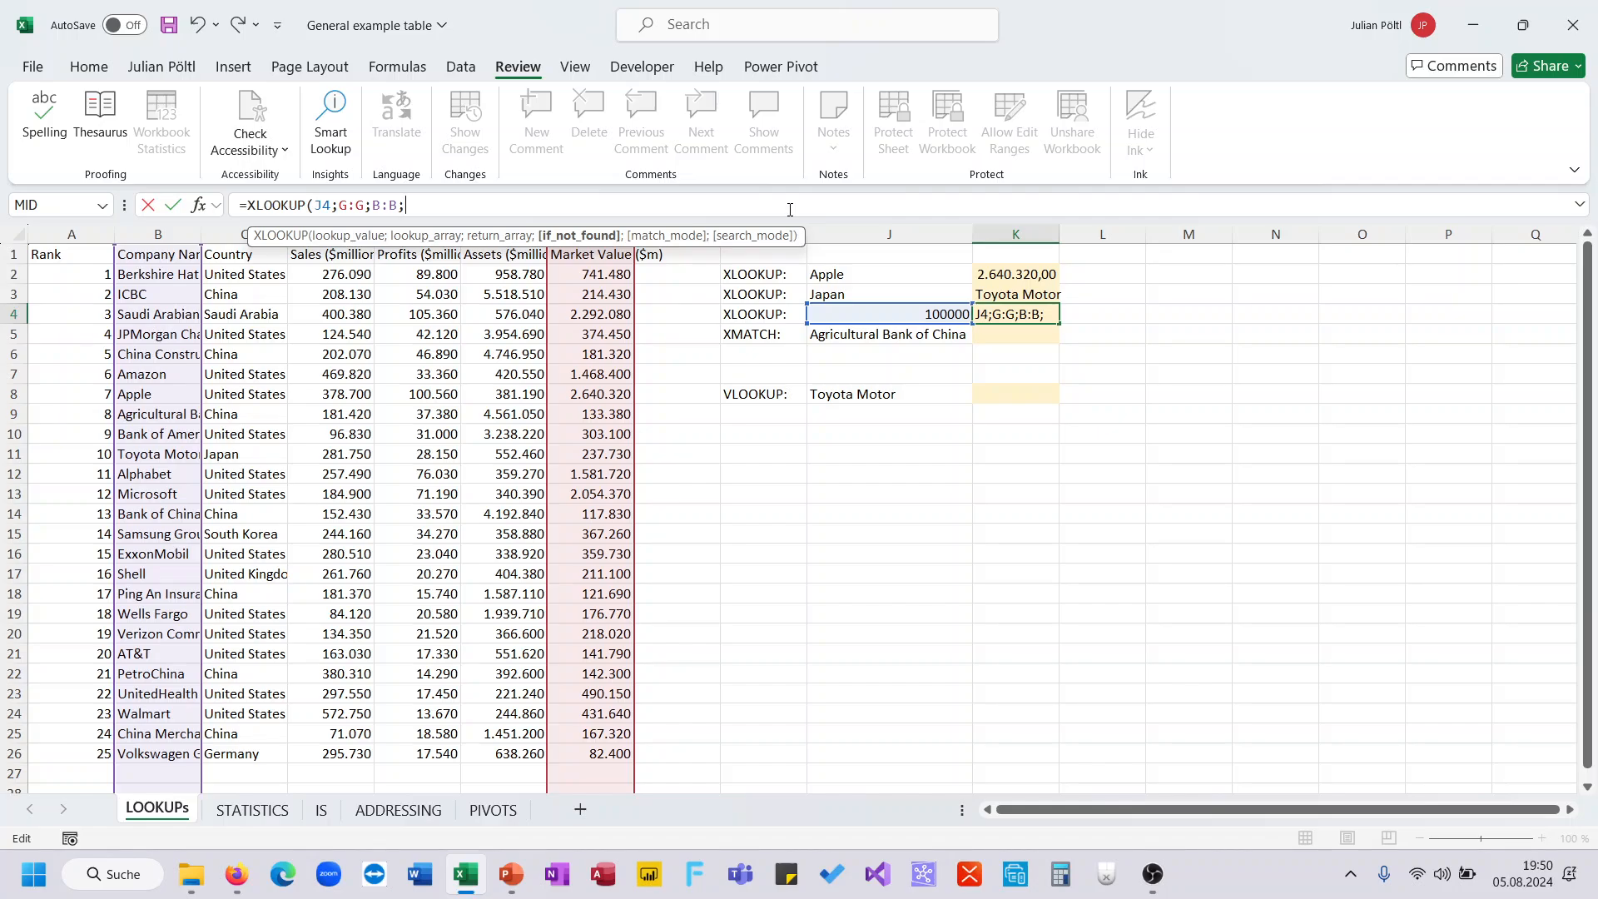
{"action": "type", "text": ";"}
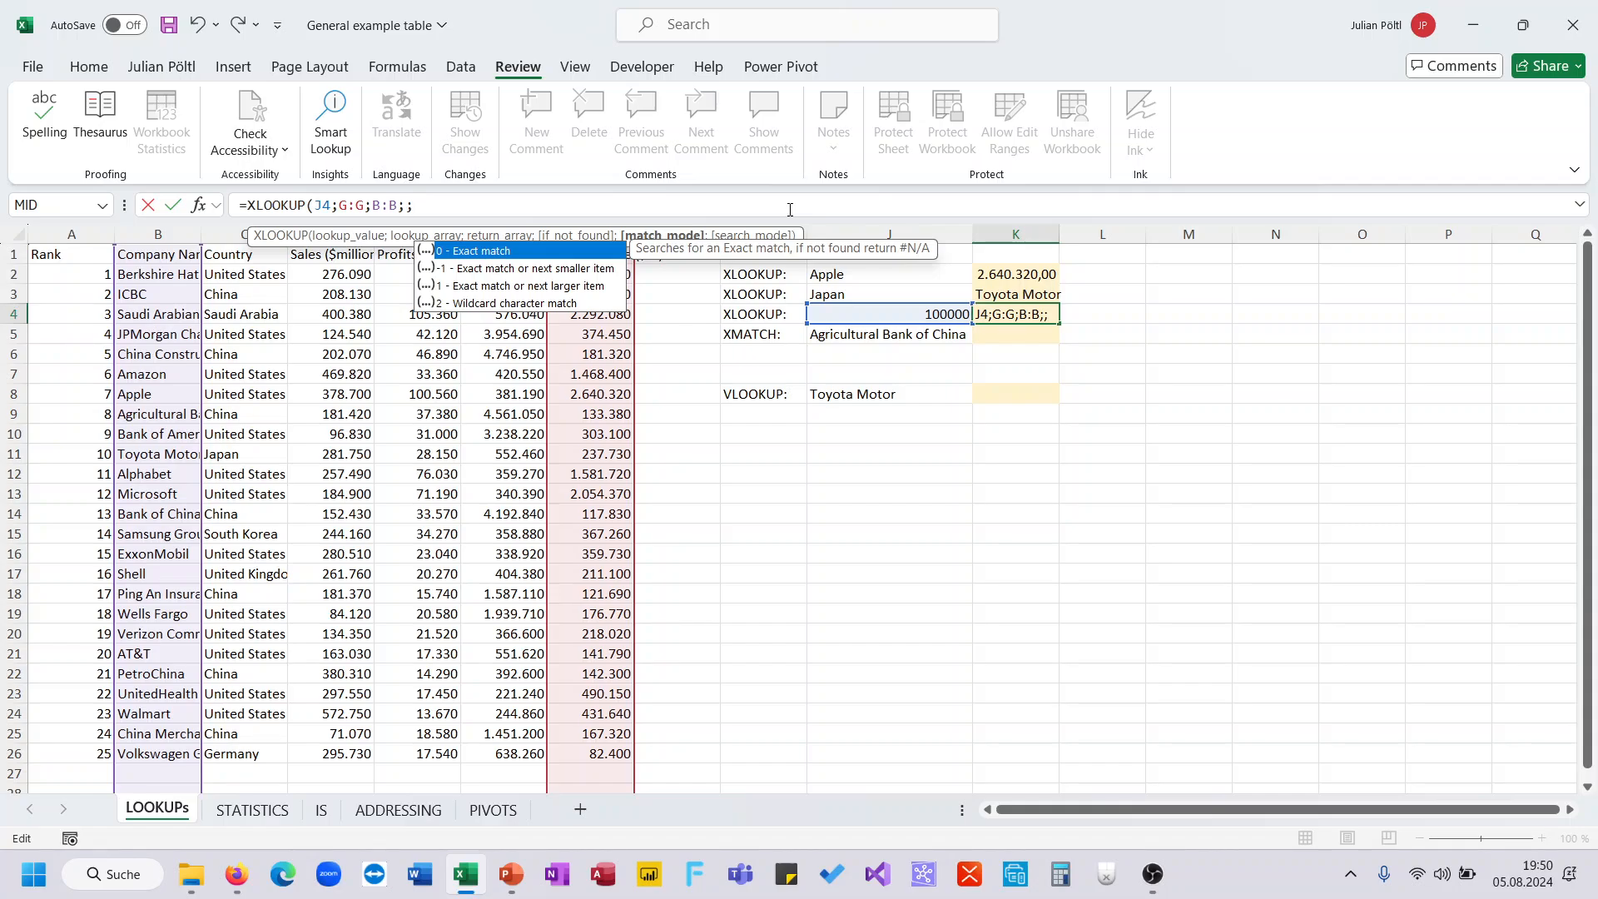
{"action": "key", "text": "Down"}
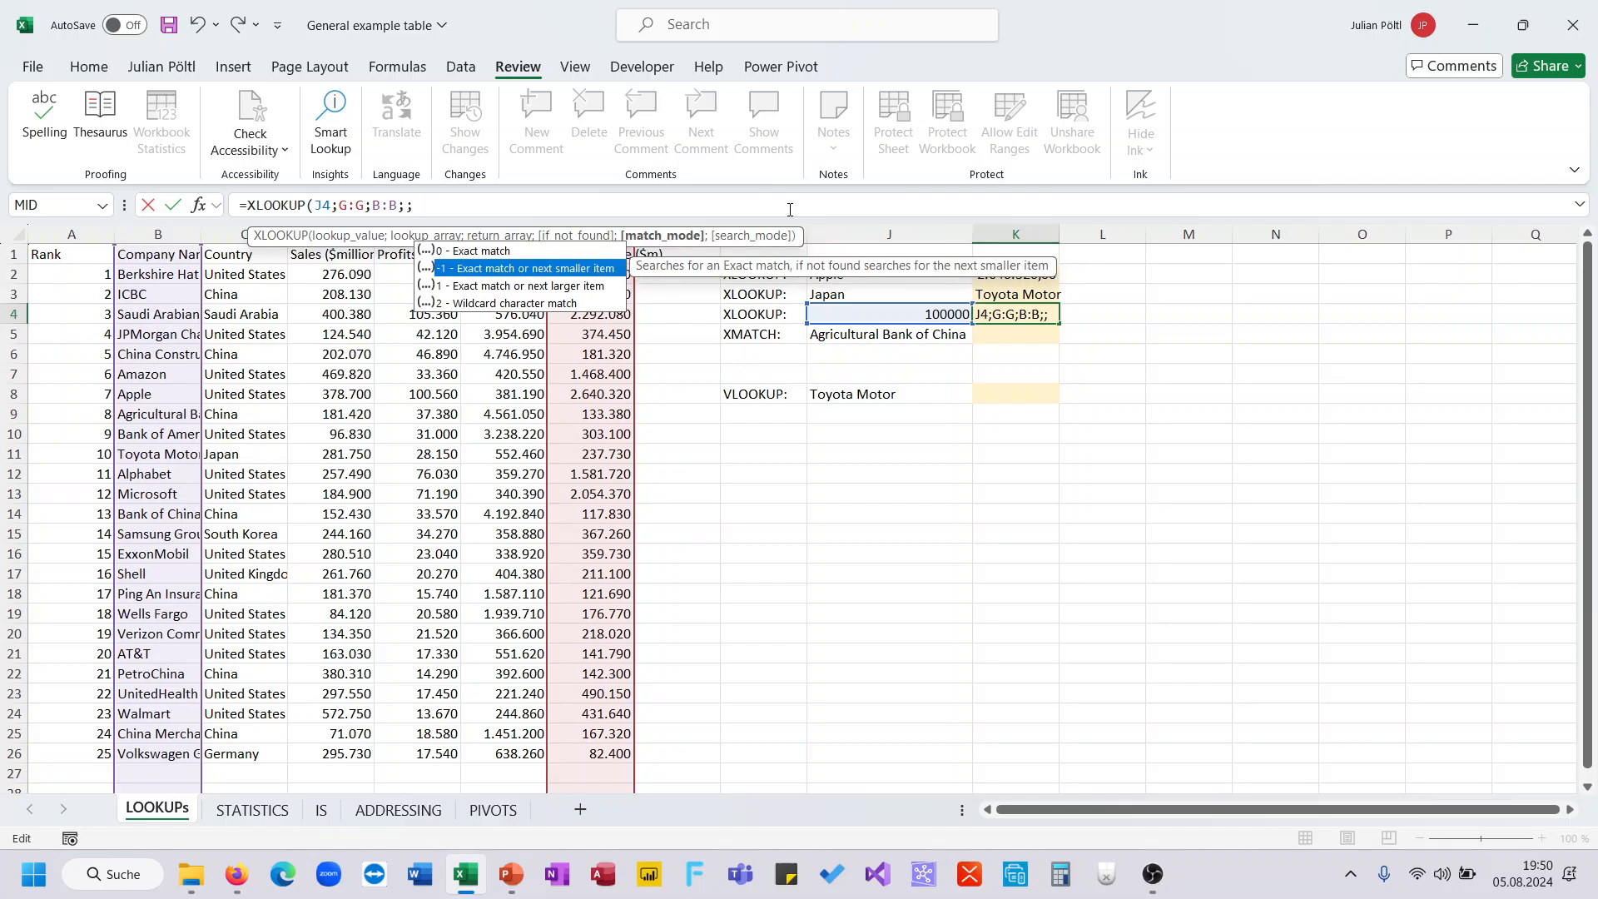
{"action": "key", "text": "Up"}
{"action": "key", "text": "Down"}
{"action": "type", "text": "-1)"}
{"action": "key", "text": "Return"}
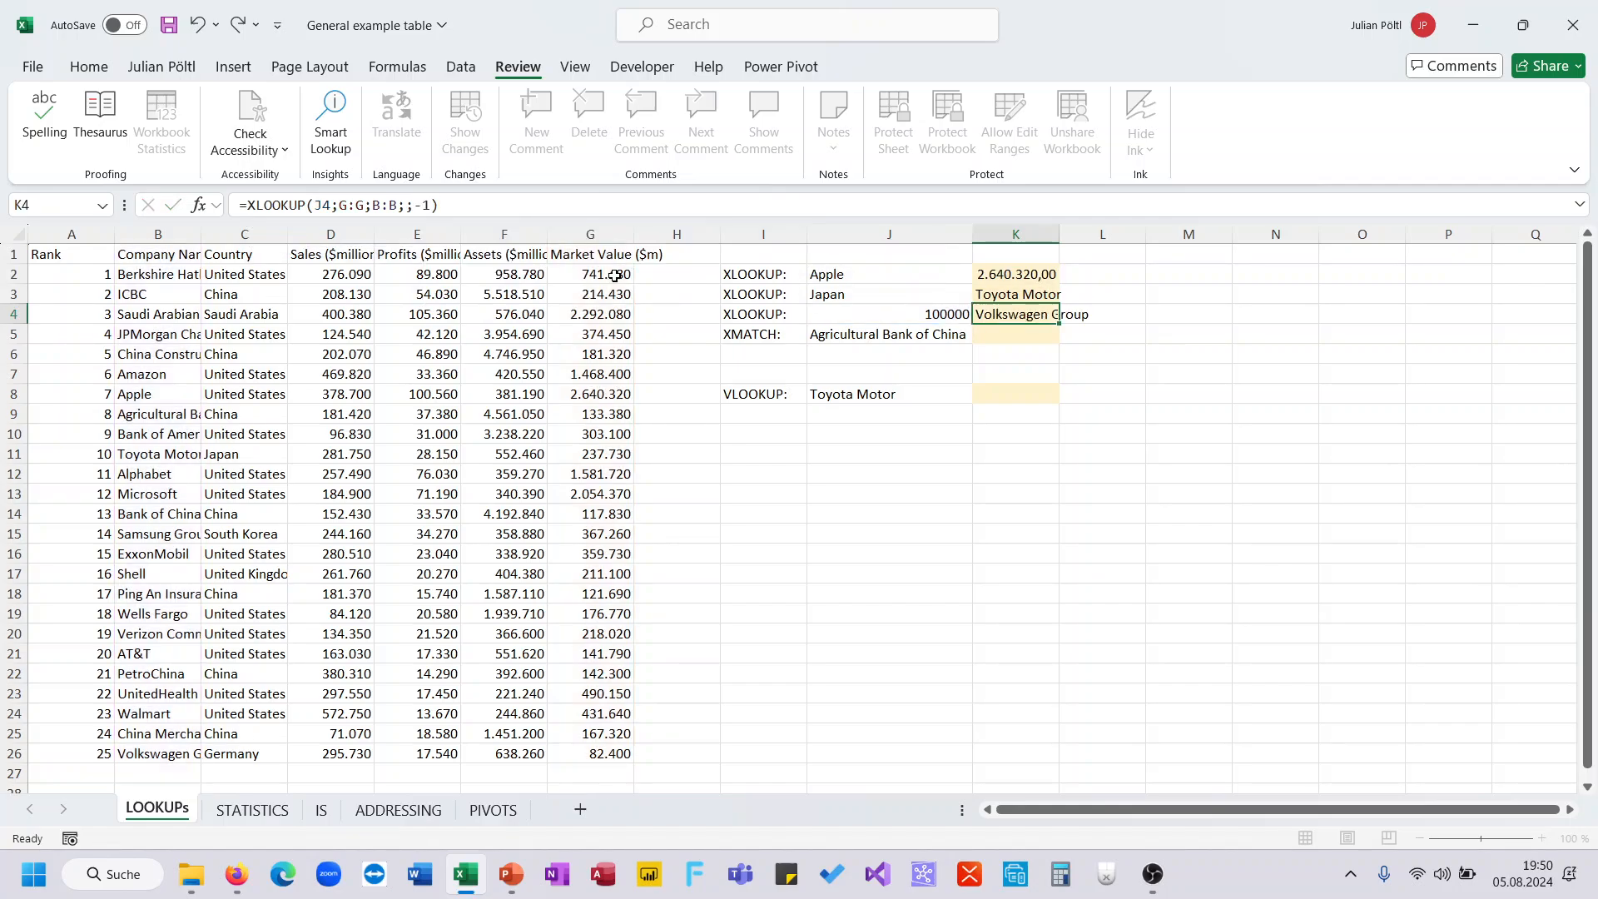
Check Volkswagen's market value in G26 and set the lookup value in J4 to 200000
{"action": "key", "text": "Left"}
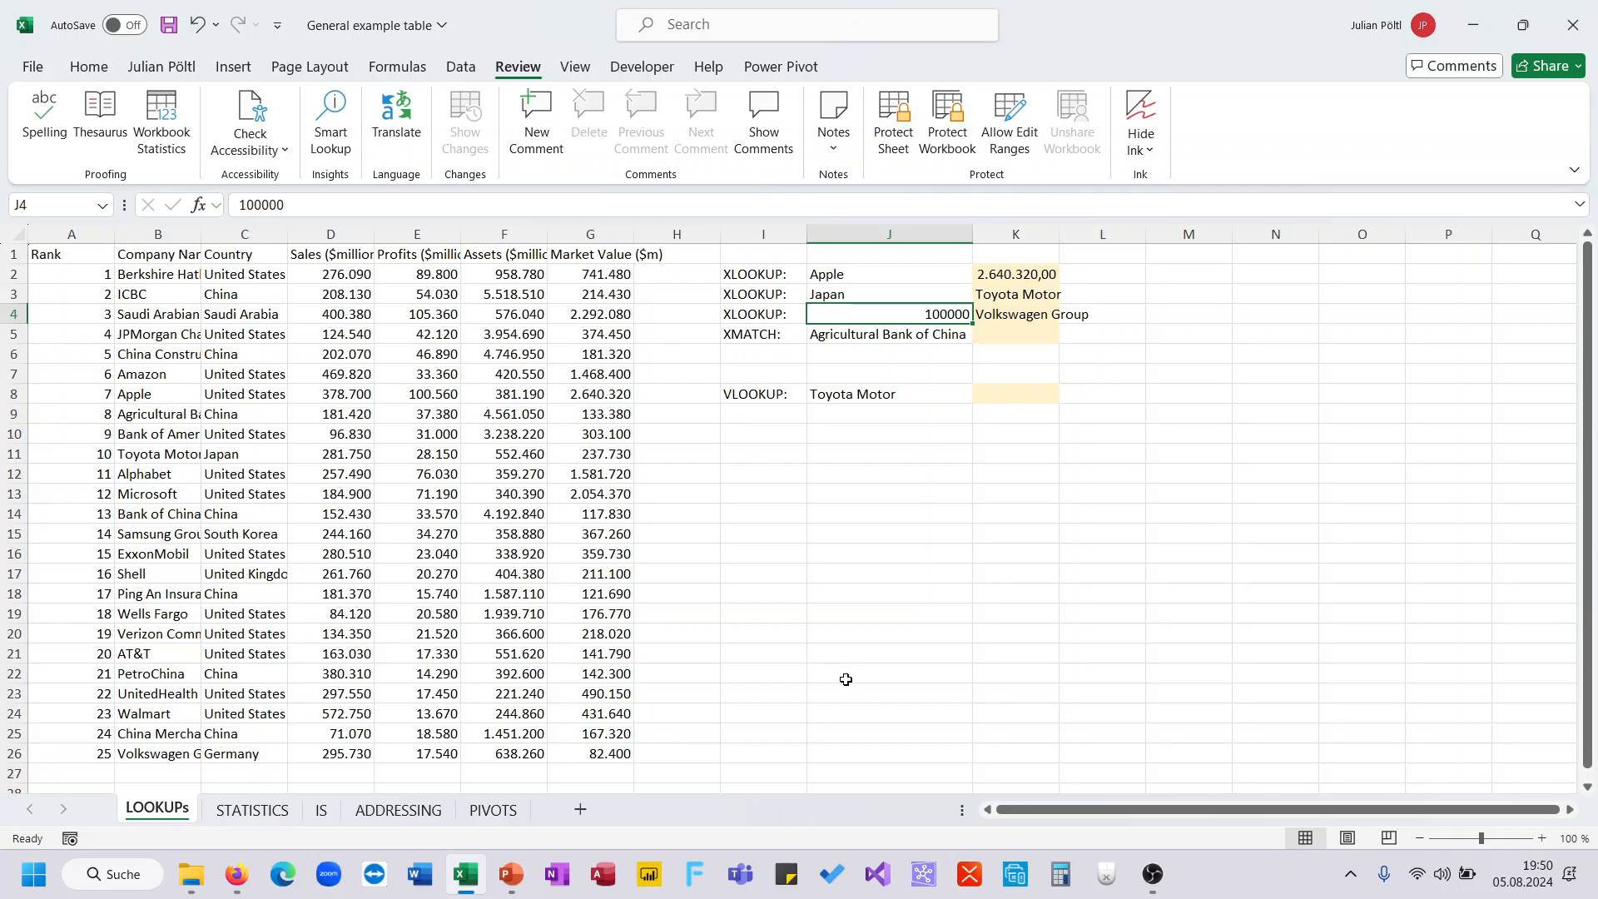
{"action": "left_click", "coordinate": [620, 753]}
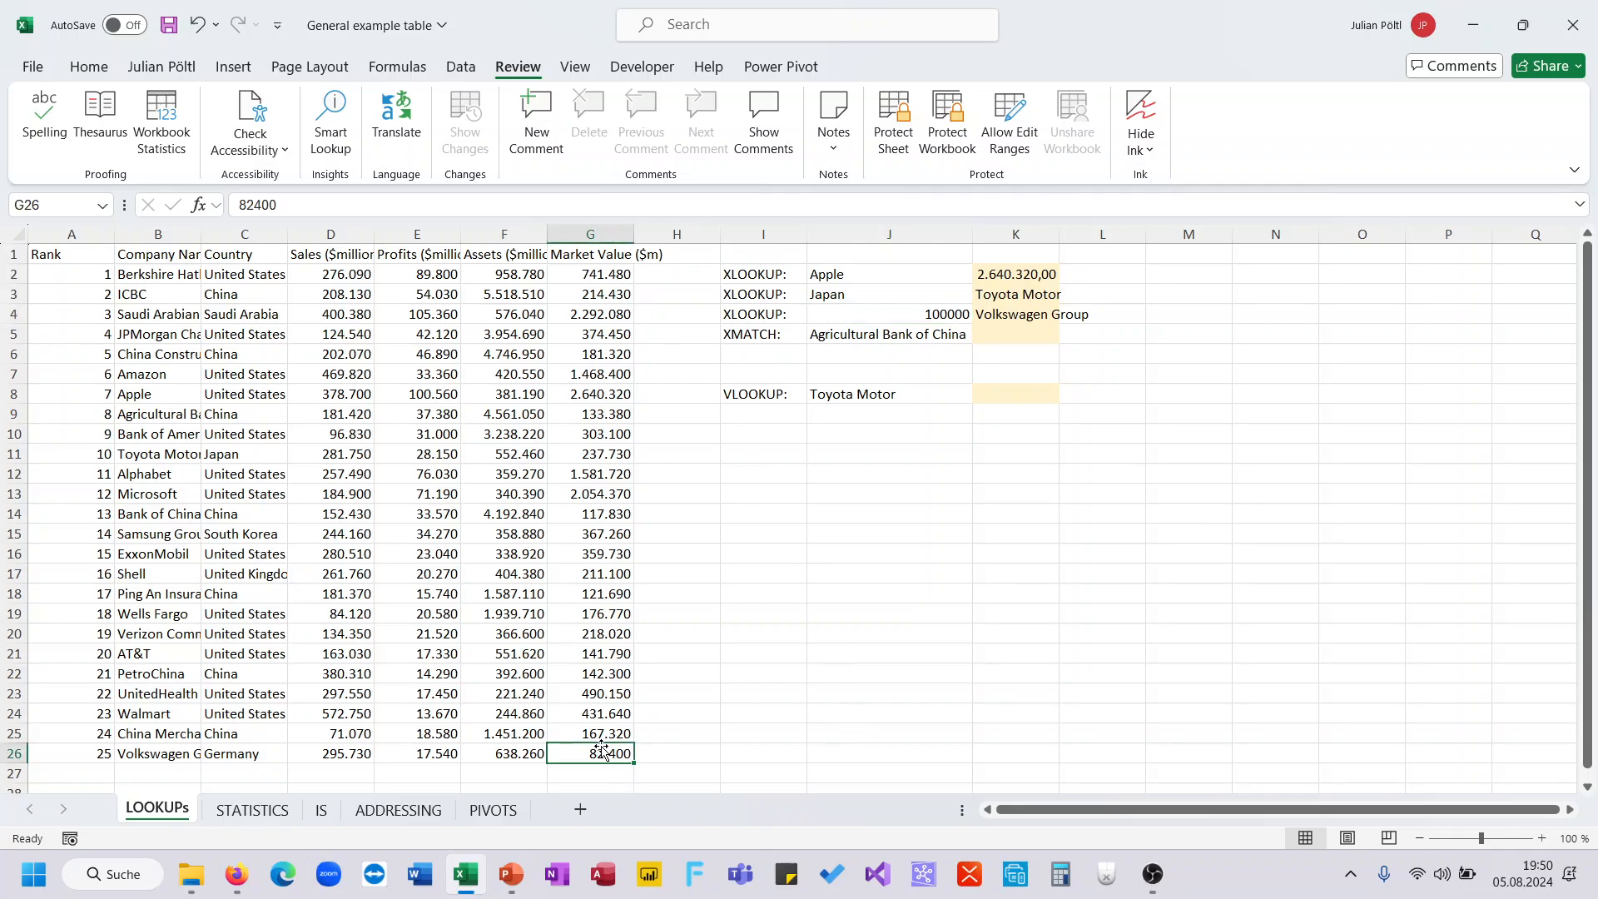
{"action": "left_click", "coordinate": [902, 312]}
{"action": "left_click_drag", "start_coordinate": [248, 204], "coordinate": [217, 214]}
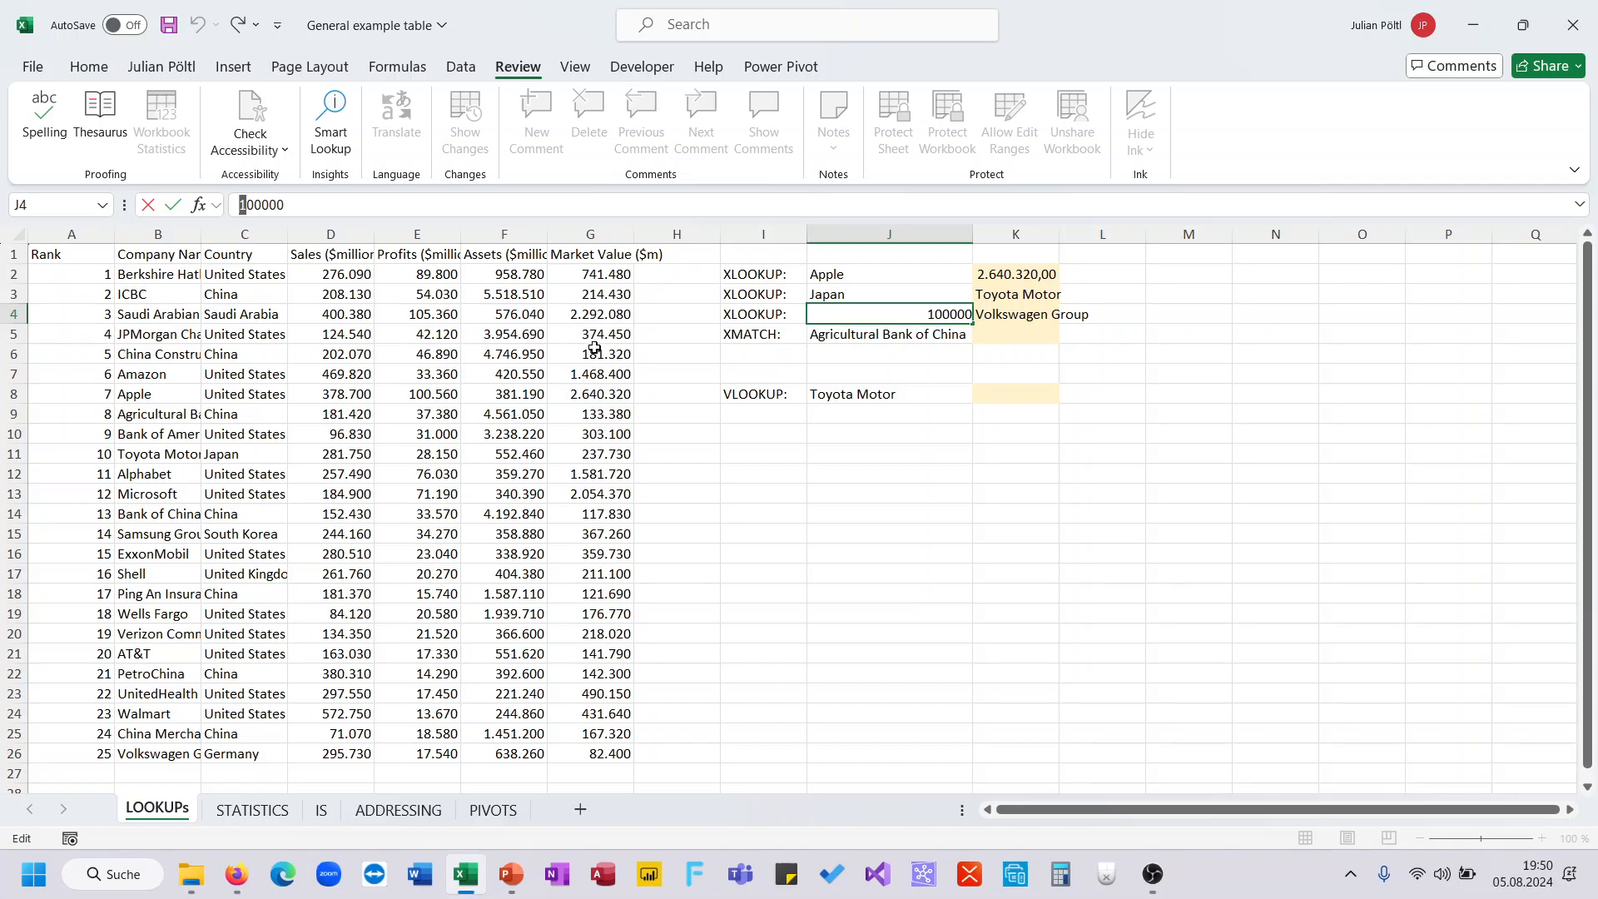
{"action": "type", "text": "2"}
{"action": "key", "text": "Return"}
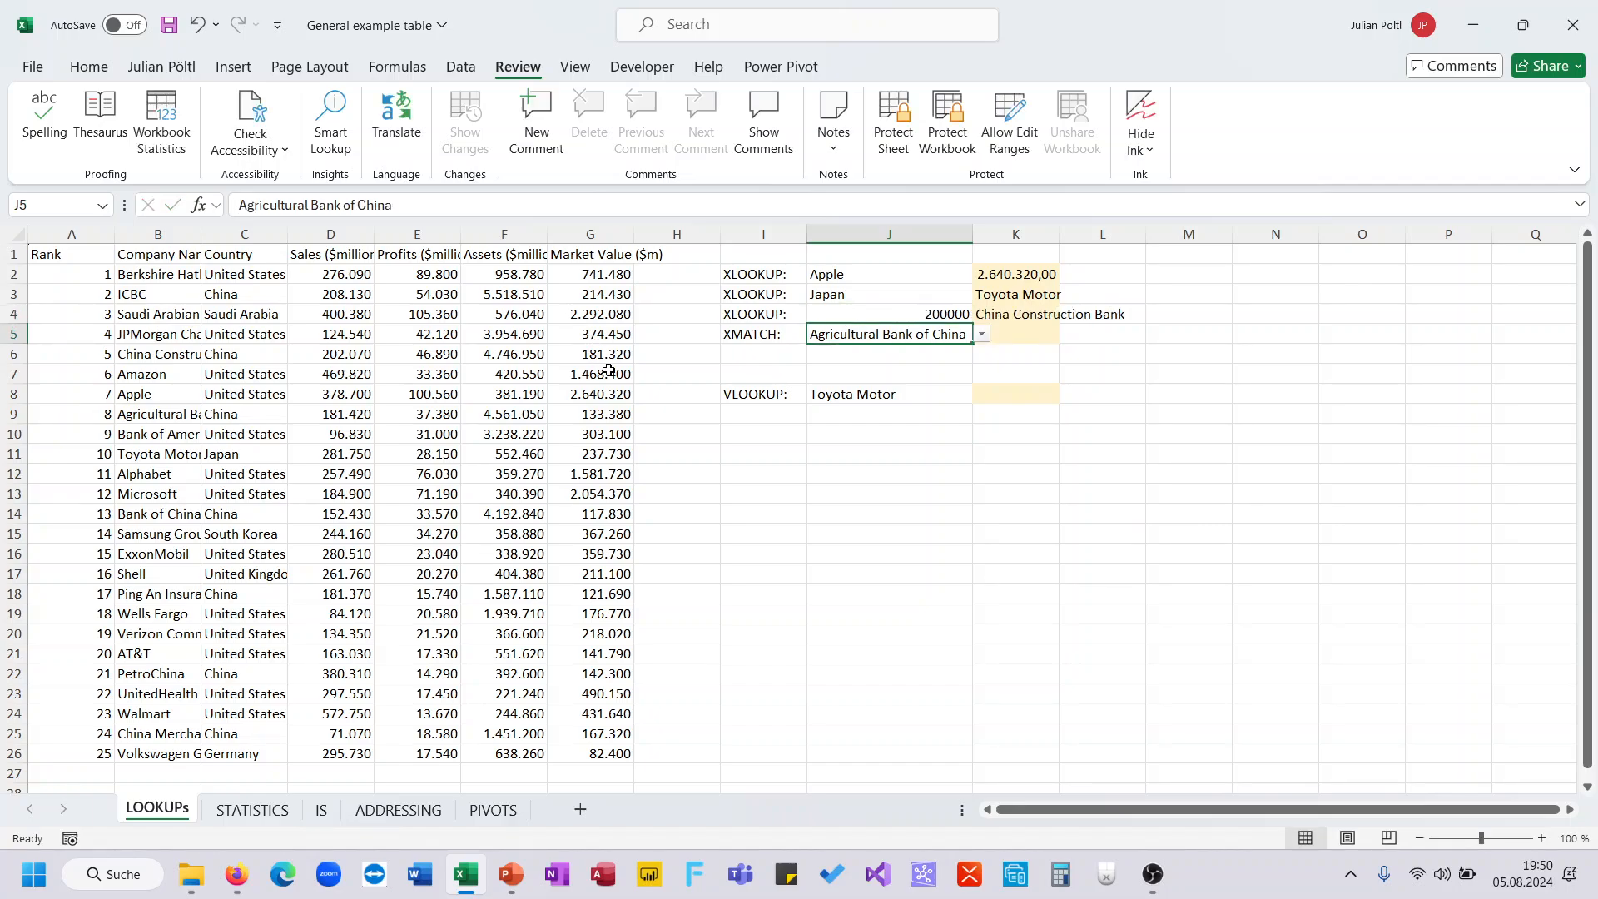
Enter =XMATCH(J5;B:B) in K5 to find the position of the company in J5 within the Company Name column
{"action": "key", "text": "Up"}
{"action": "key", "text": "Right"}
{"action": "key", "text": "Down"}
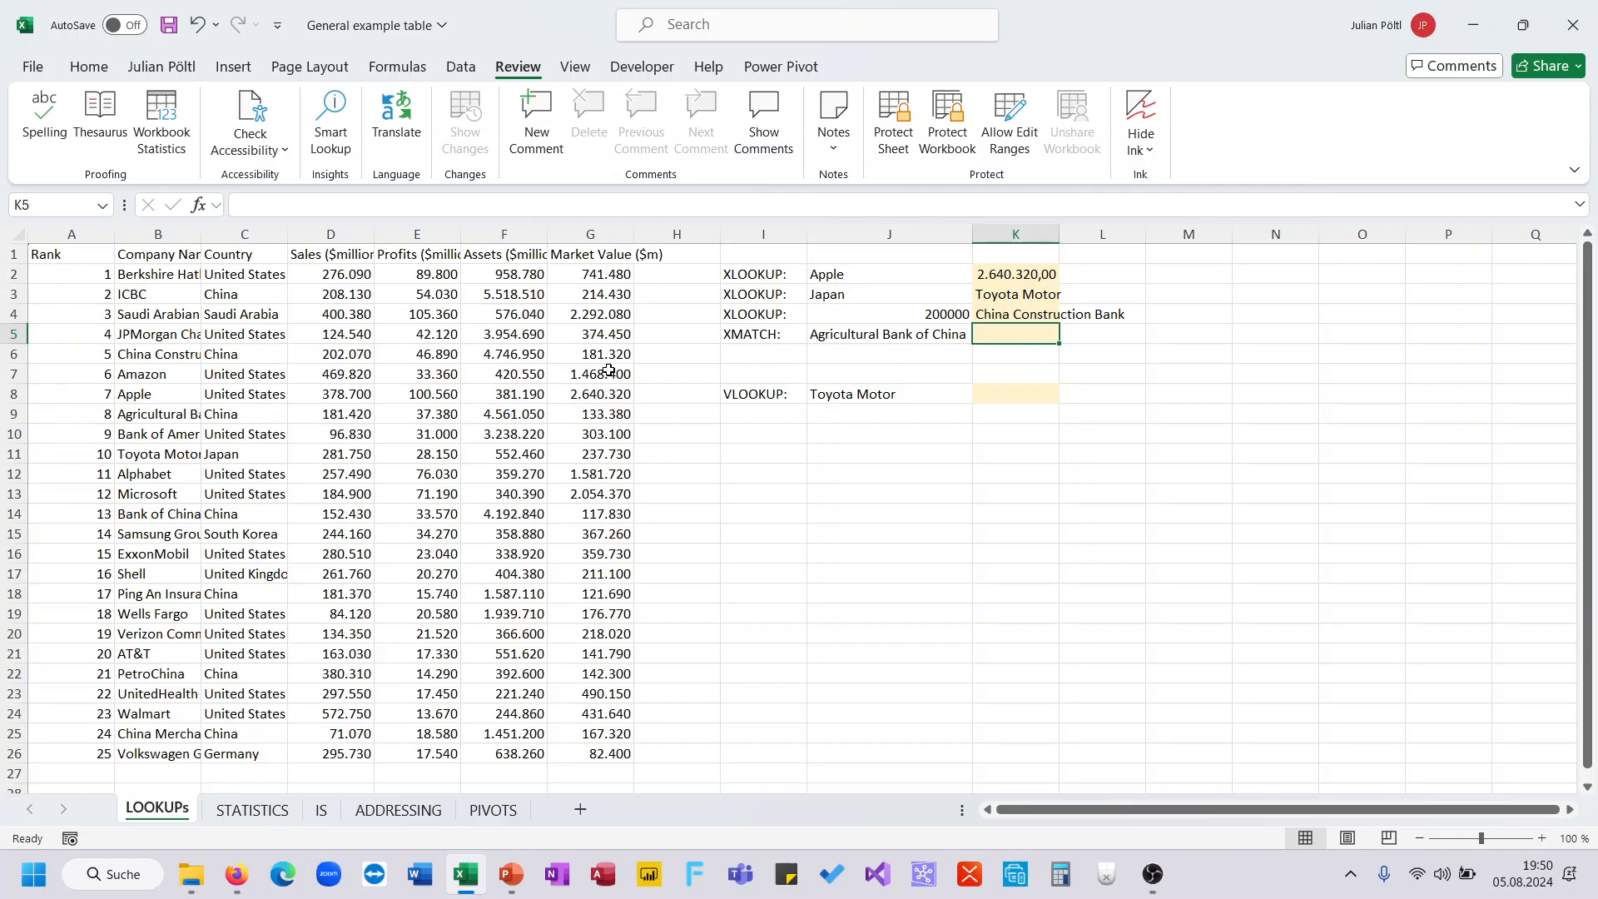
{"action": "type", "text": "=xm"}
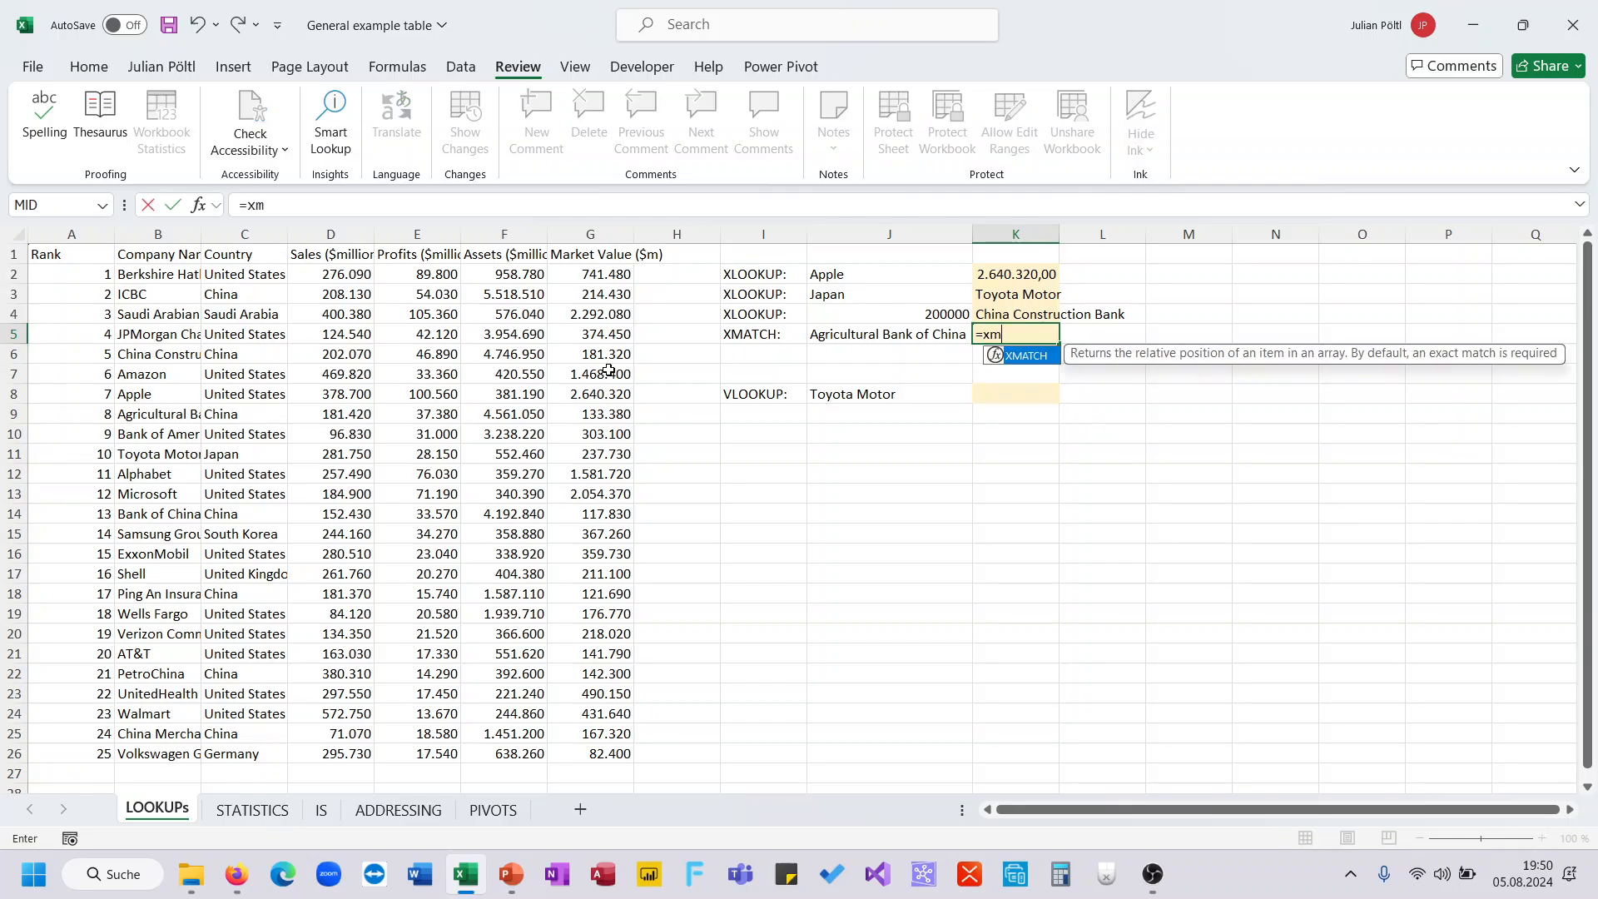
{"action": "key", "text": "Tab"}
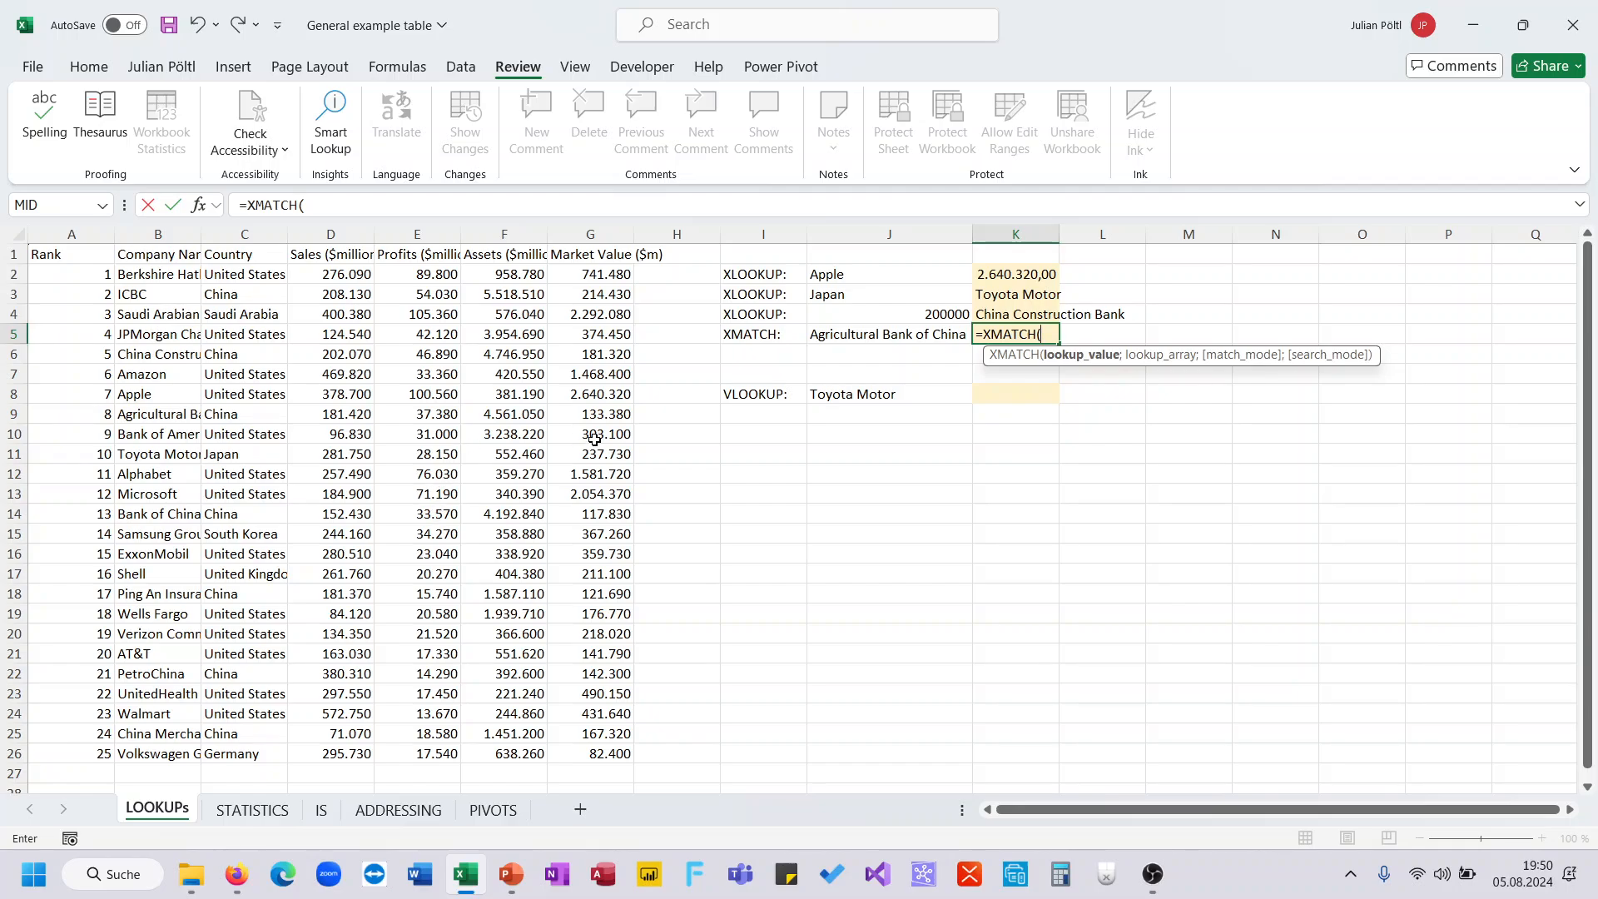
{"action": "left_click", "coordinate": [891, 335]}
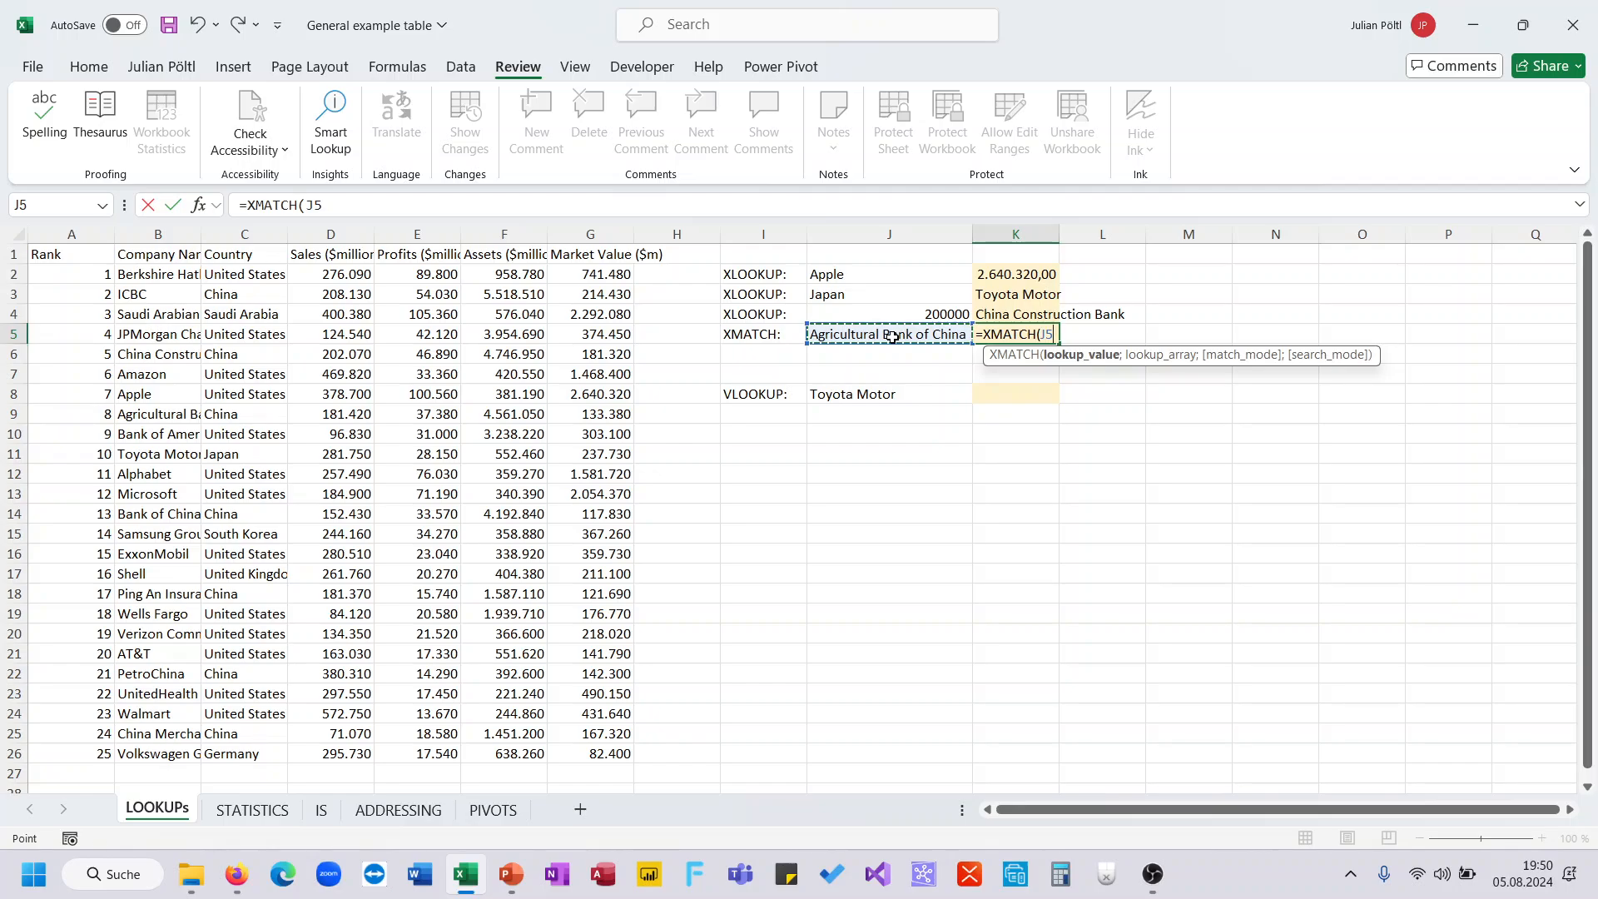
{"action": "type", "text": ";"}
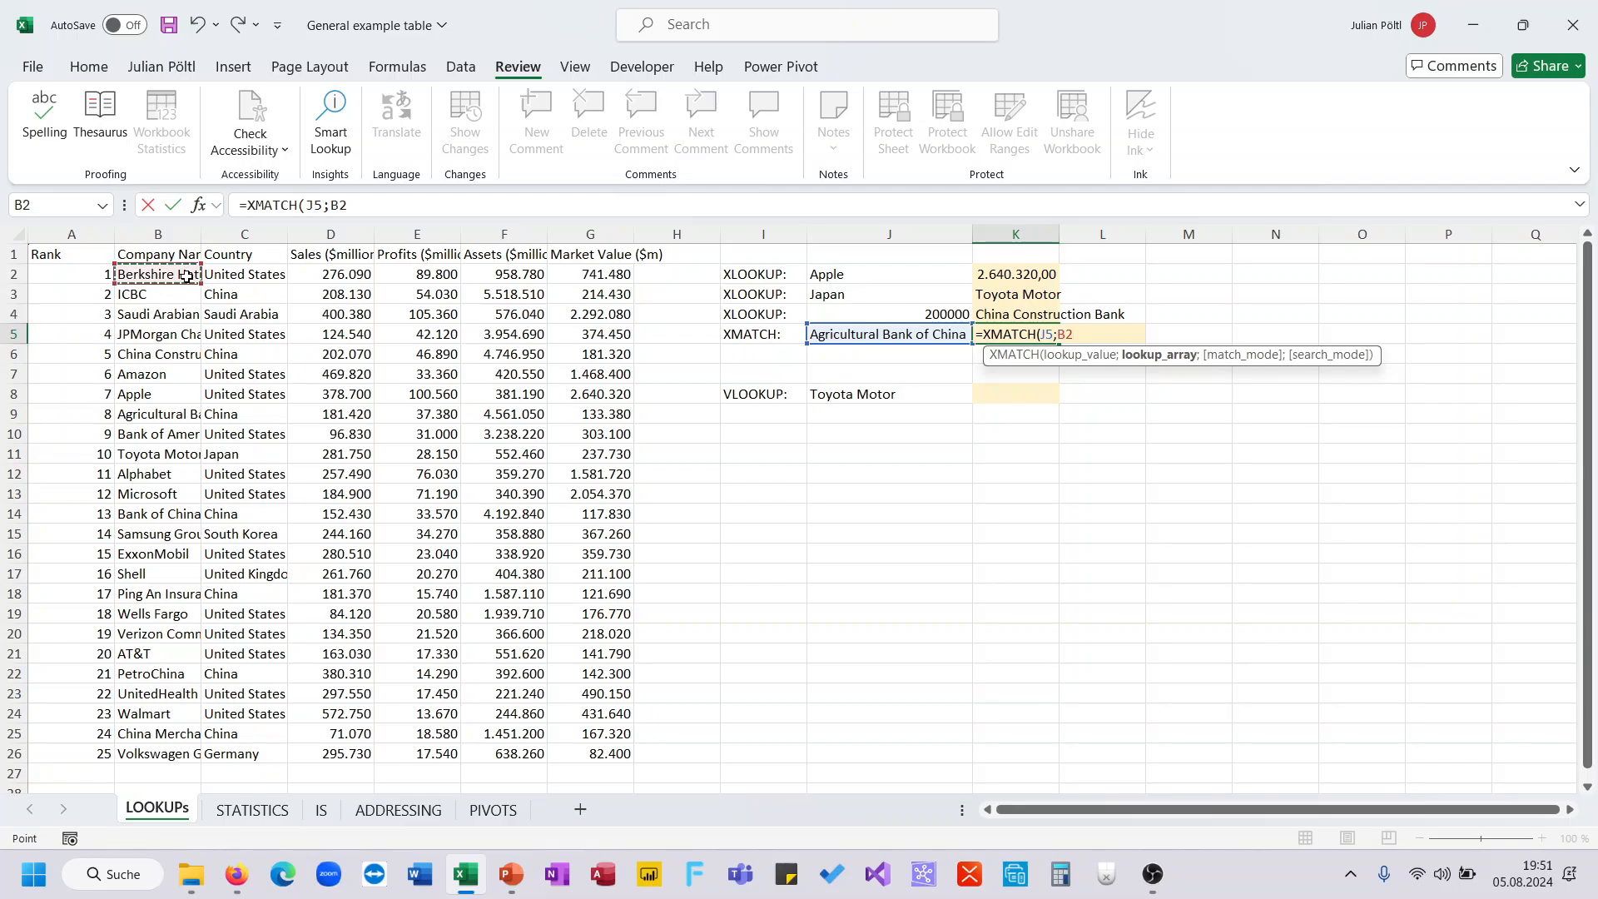
{"action": "left_click", "coordinate": [178, 237]}
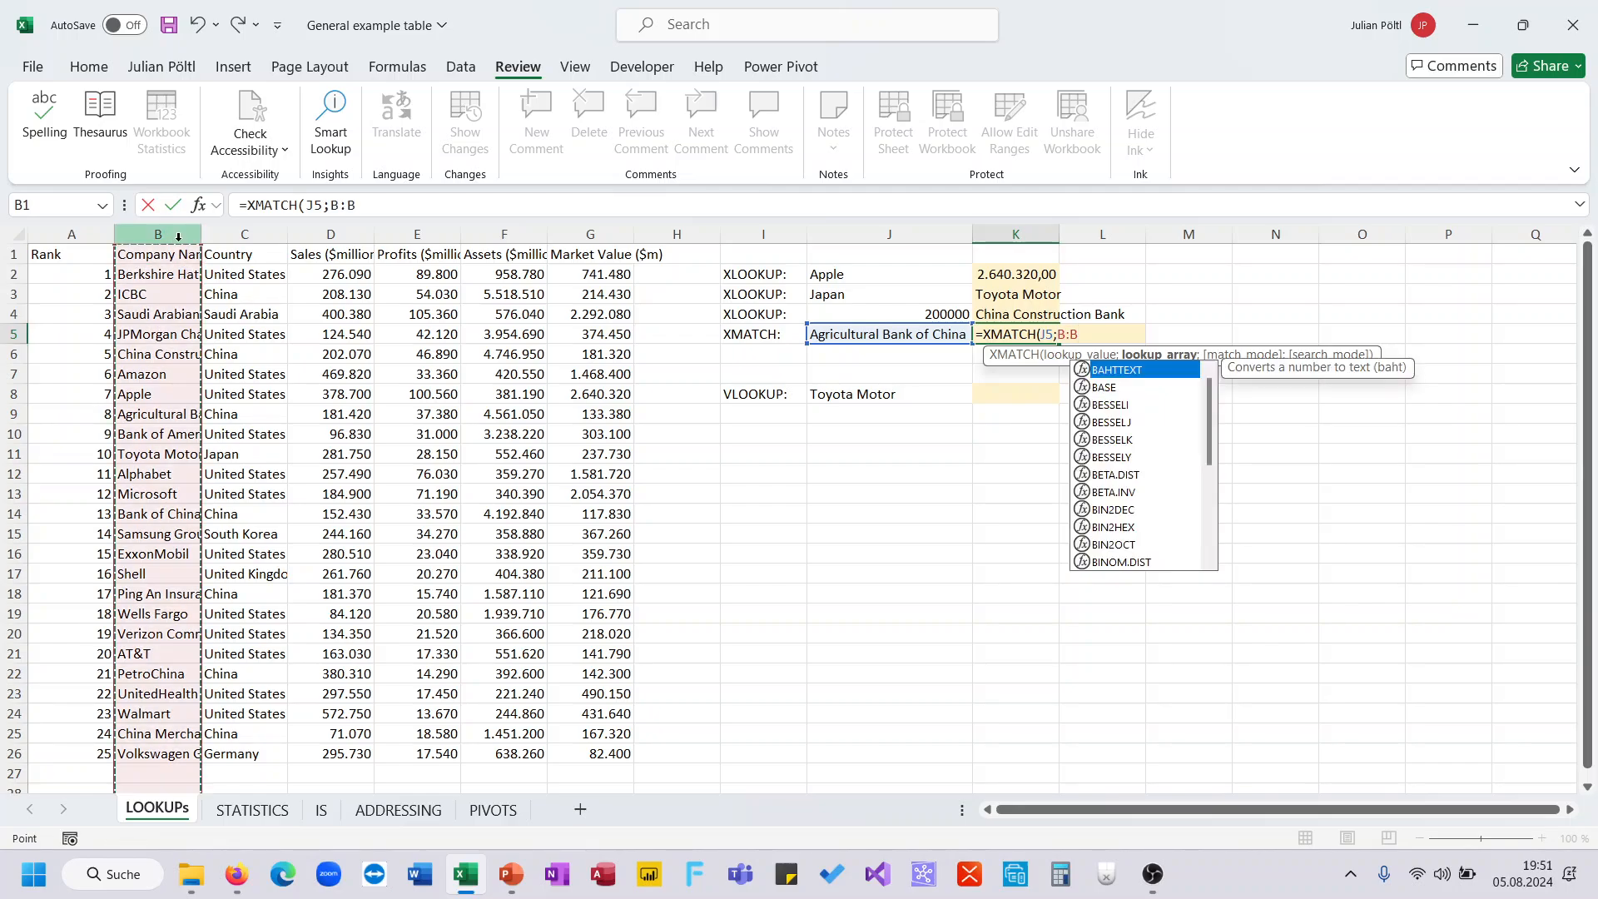
{"action": "type", "text": ")"}
{"action": "key", "text": "ctrl+Return"}
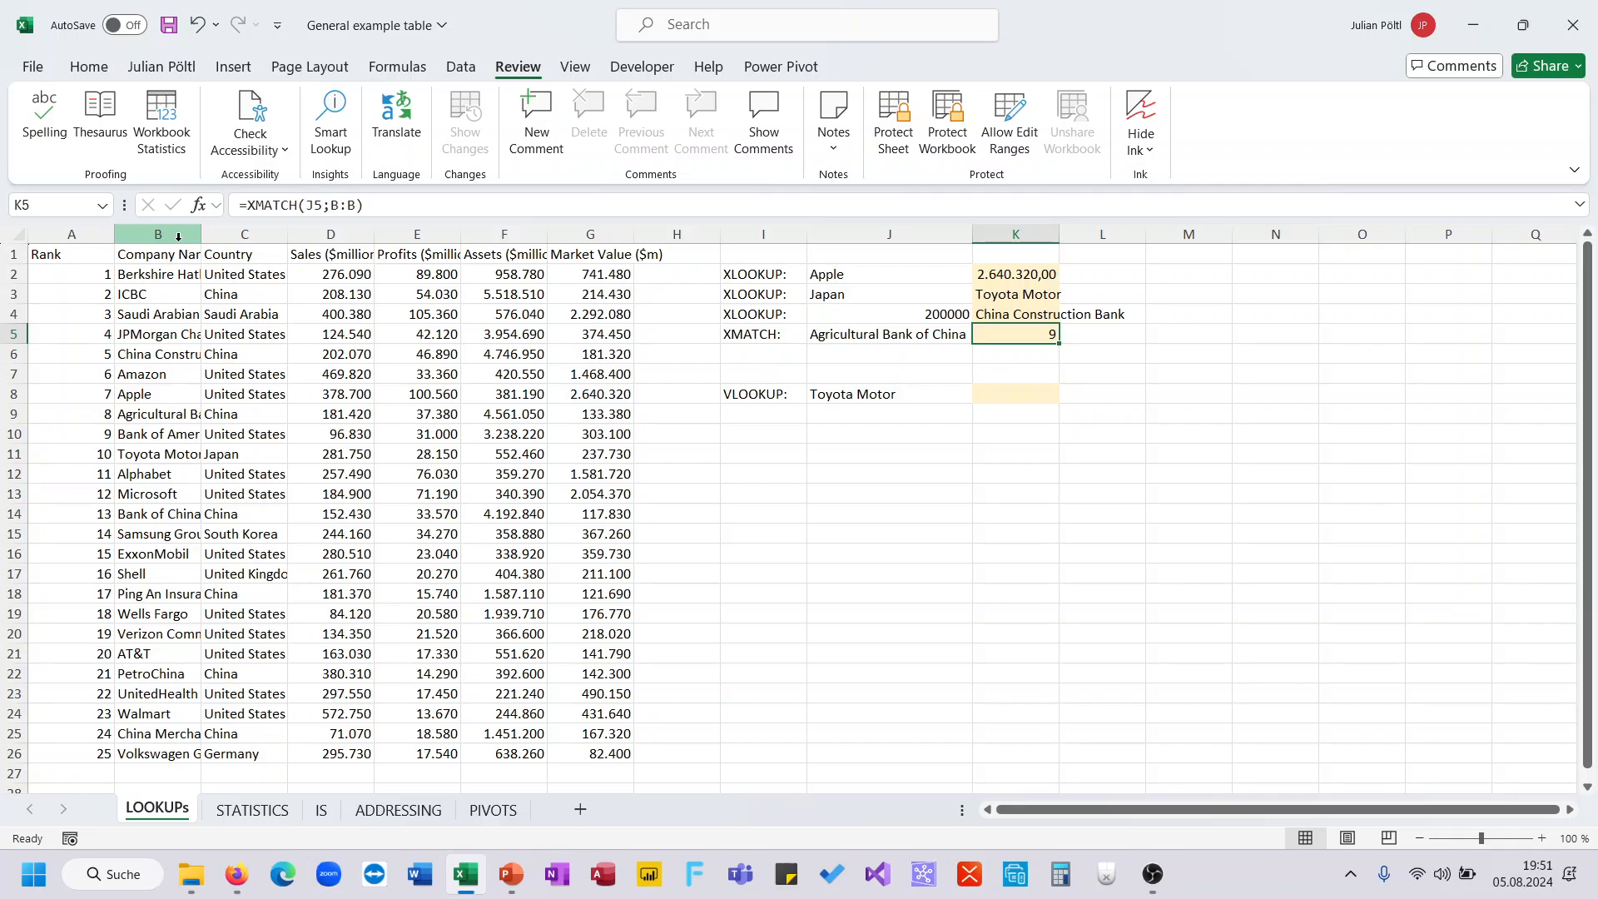
Exclude the header from the XMATCH range in K5 by changing it to B$2:B$1048576, and compare the result with the company's rank
{"action": "left_click_drag", "start_coordinate": [83, 414], "coordinate": [231, 417]}
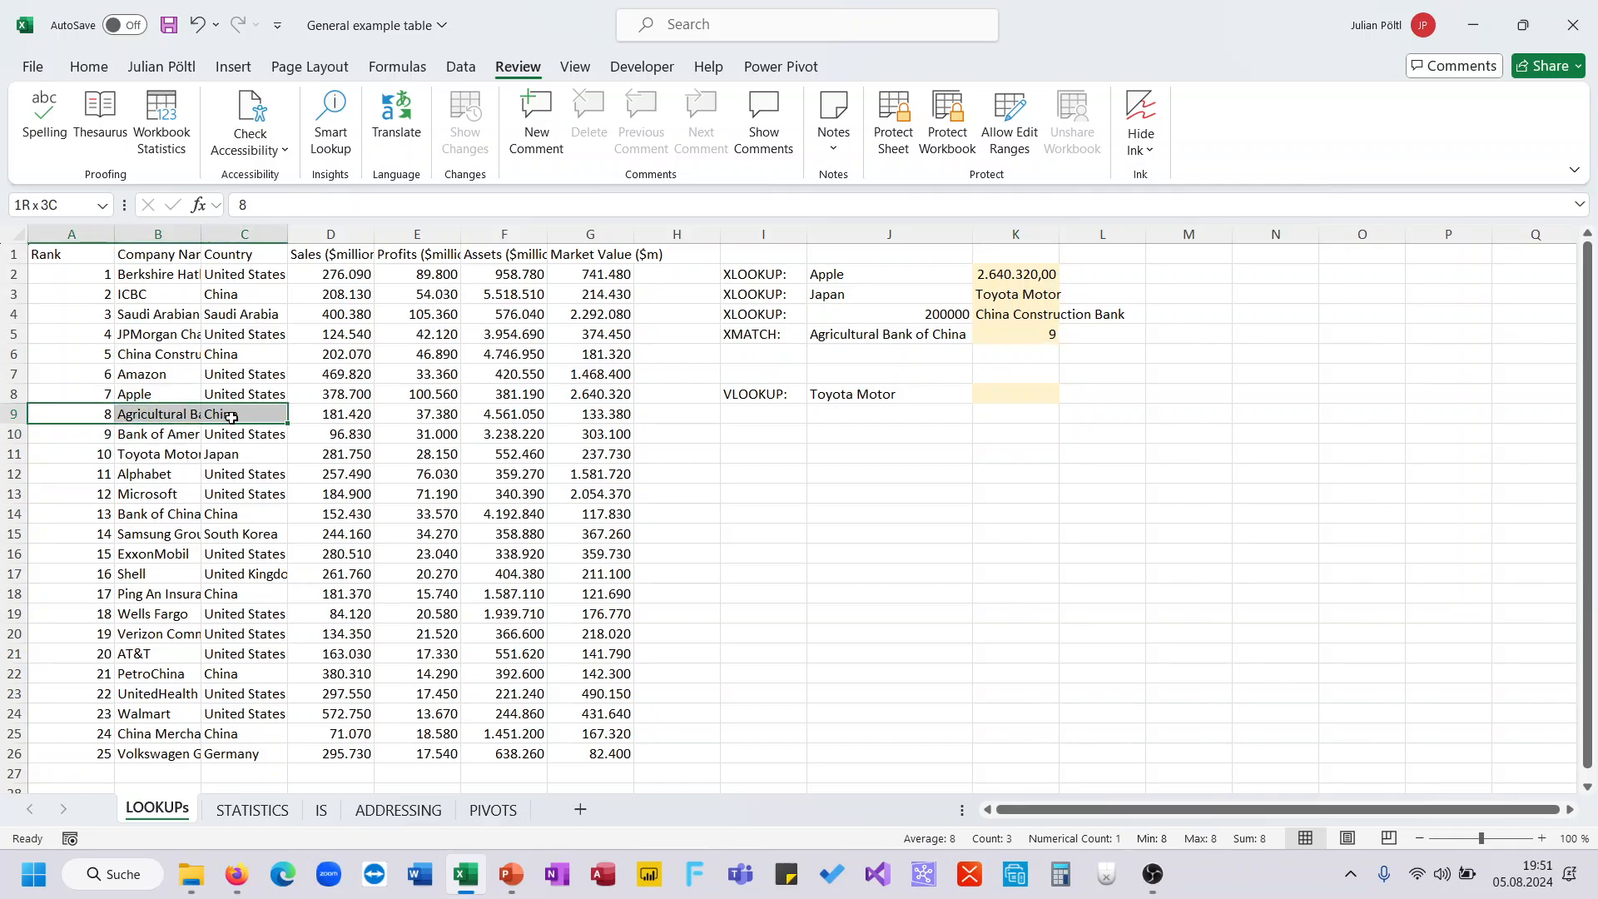
{"action": "left_click", "coordinate": [1012, 336]}
{"action": "left_click", "coordinate": [488, 200]}
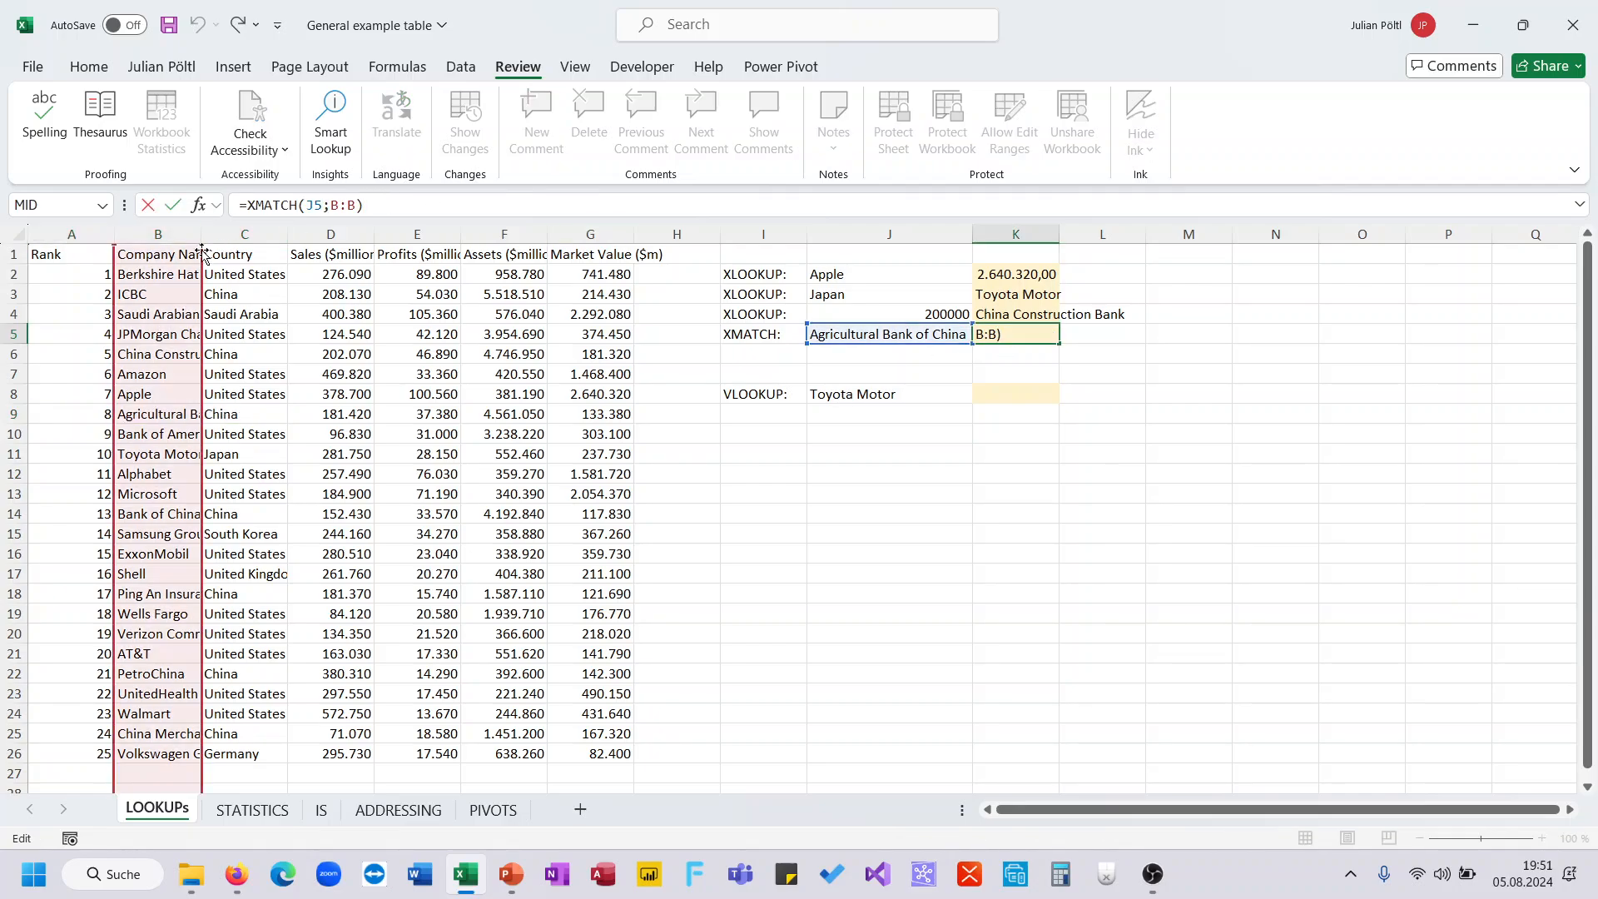
{"action": "left_click_drag", "start_coordinate": [200, 245], "coordinate": [200, 266]}
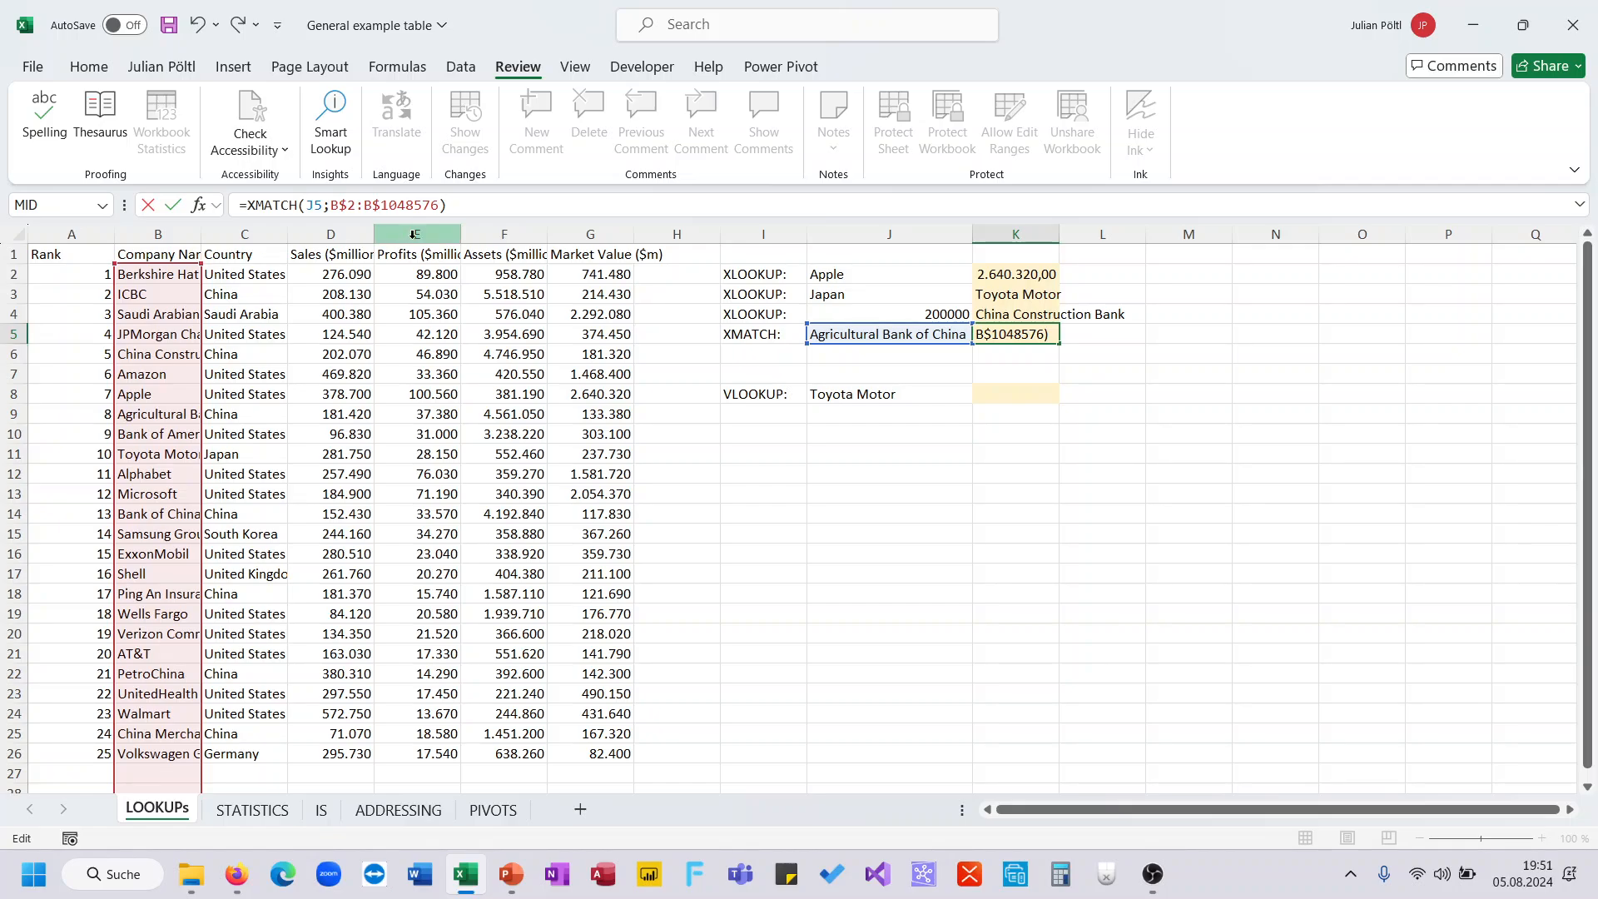
{"action": "key", "text": "ctrl+Return"}
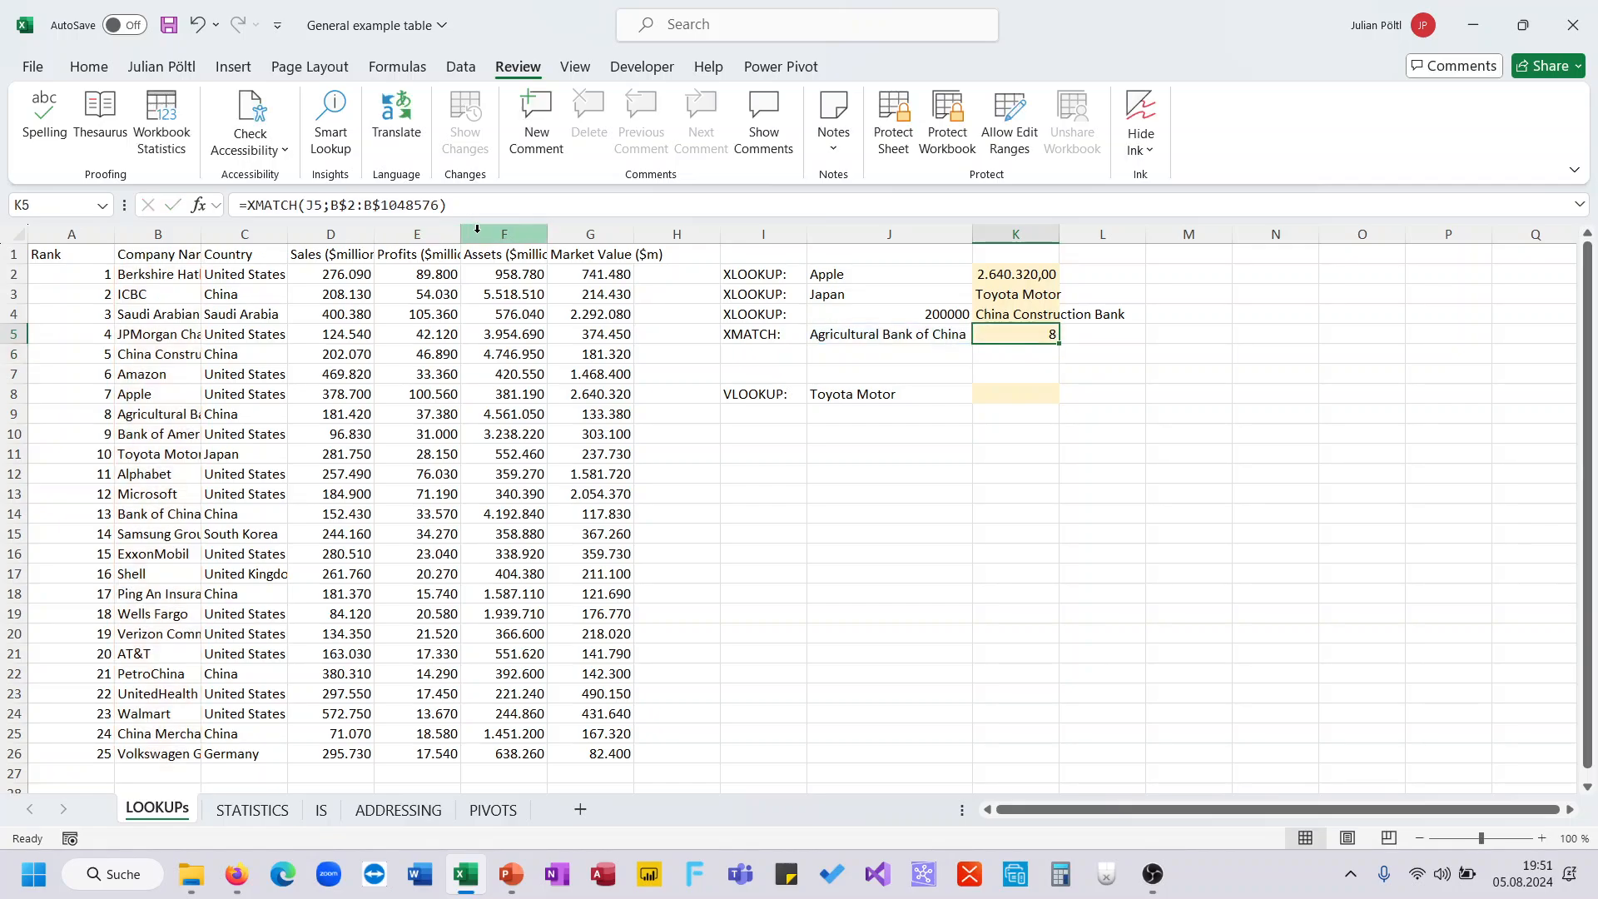
{"action": "left_click_drag", "start_coordinate": [72, 405], "coordinate": [358, 414]}
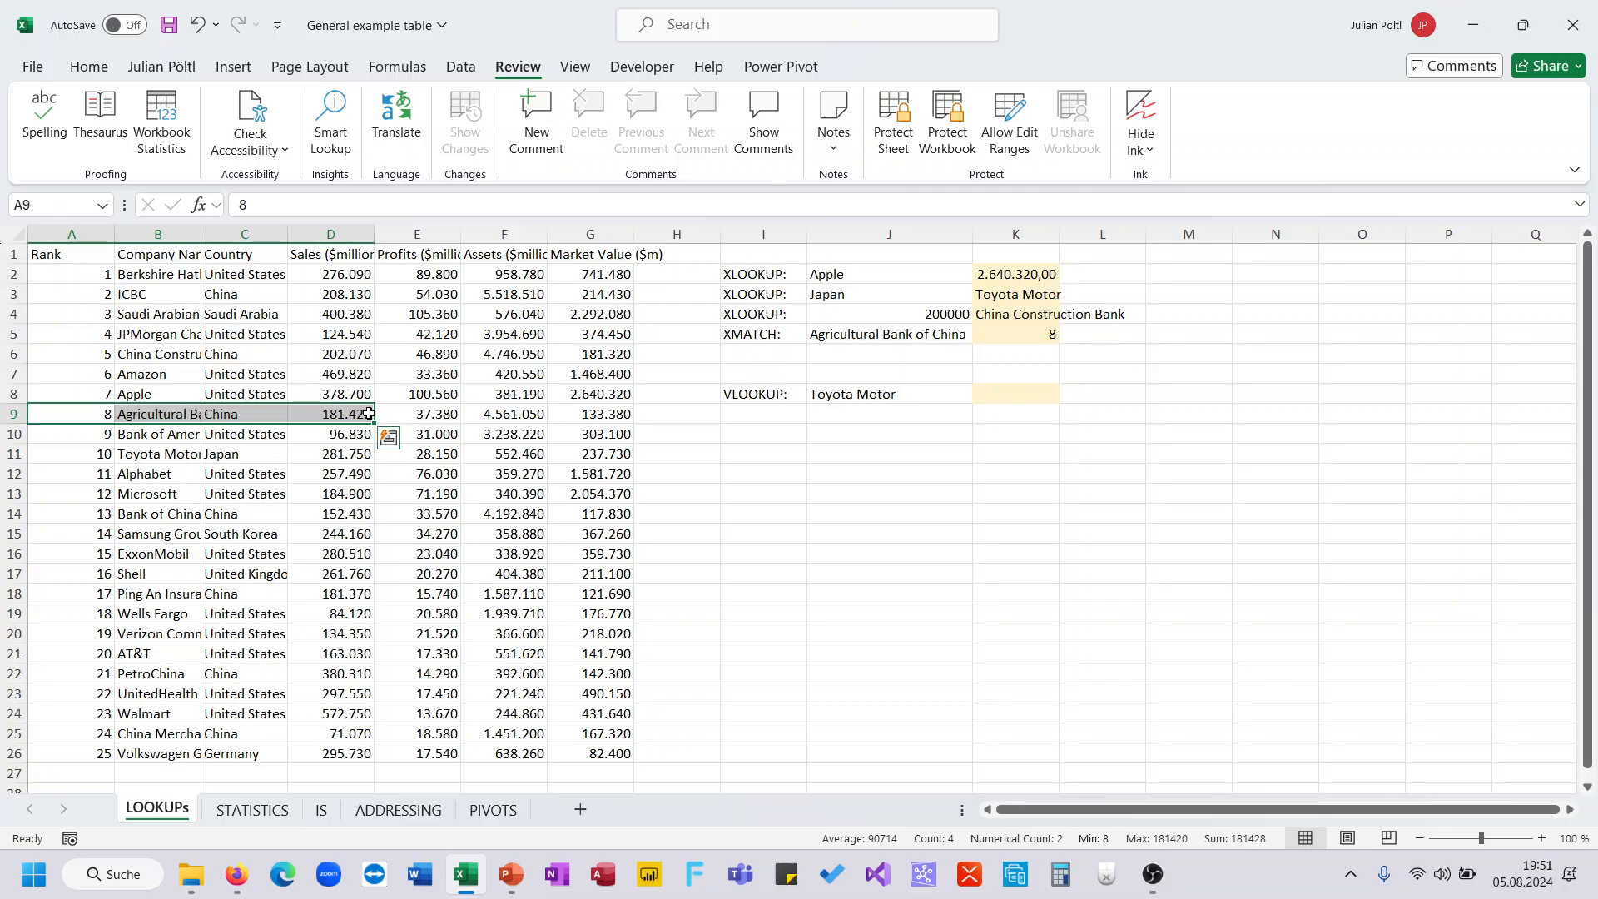
{"action": "left_click", "coordinate": [71, 234]}
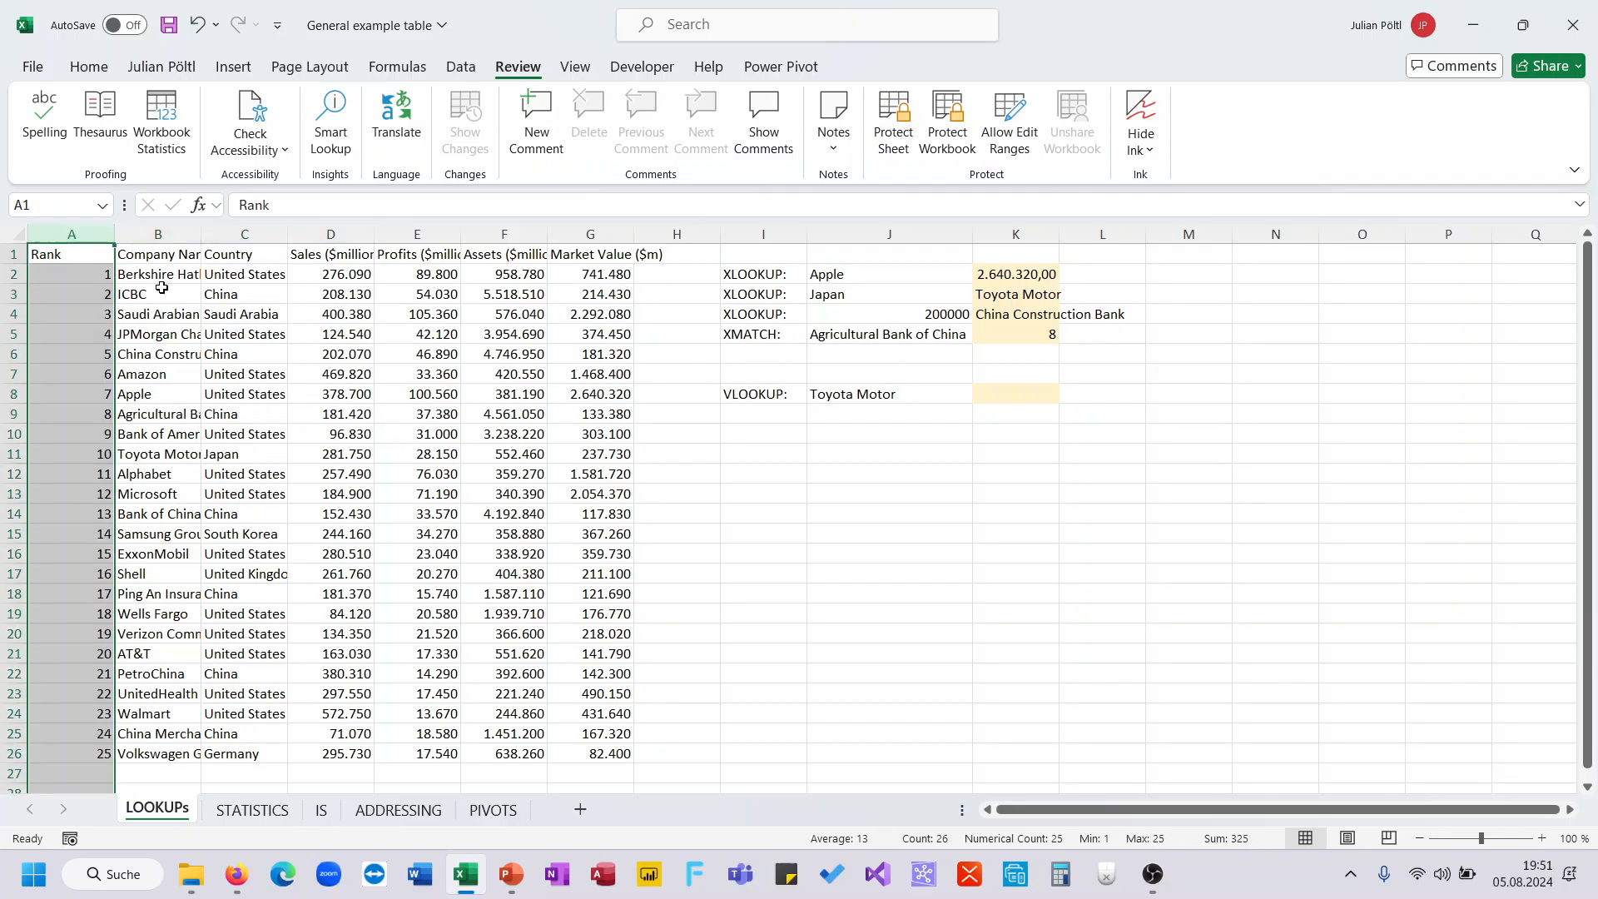
{"action": "left_click", "coordinate": [425, 475]}
Enter =VLOOKUP(J8;B:E;2) in K8 to retrieve the country of the company named in J8
{"action": "left_click", "coordinate": [1001, 398]}
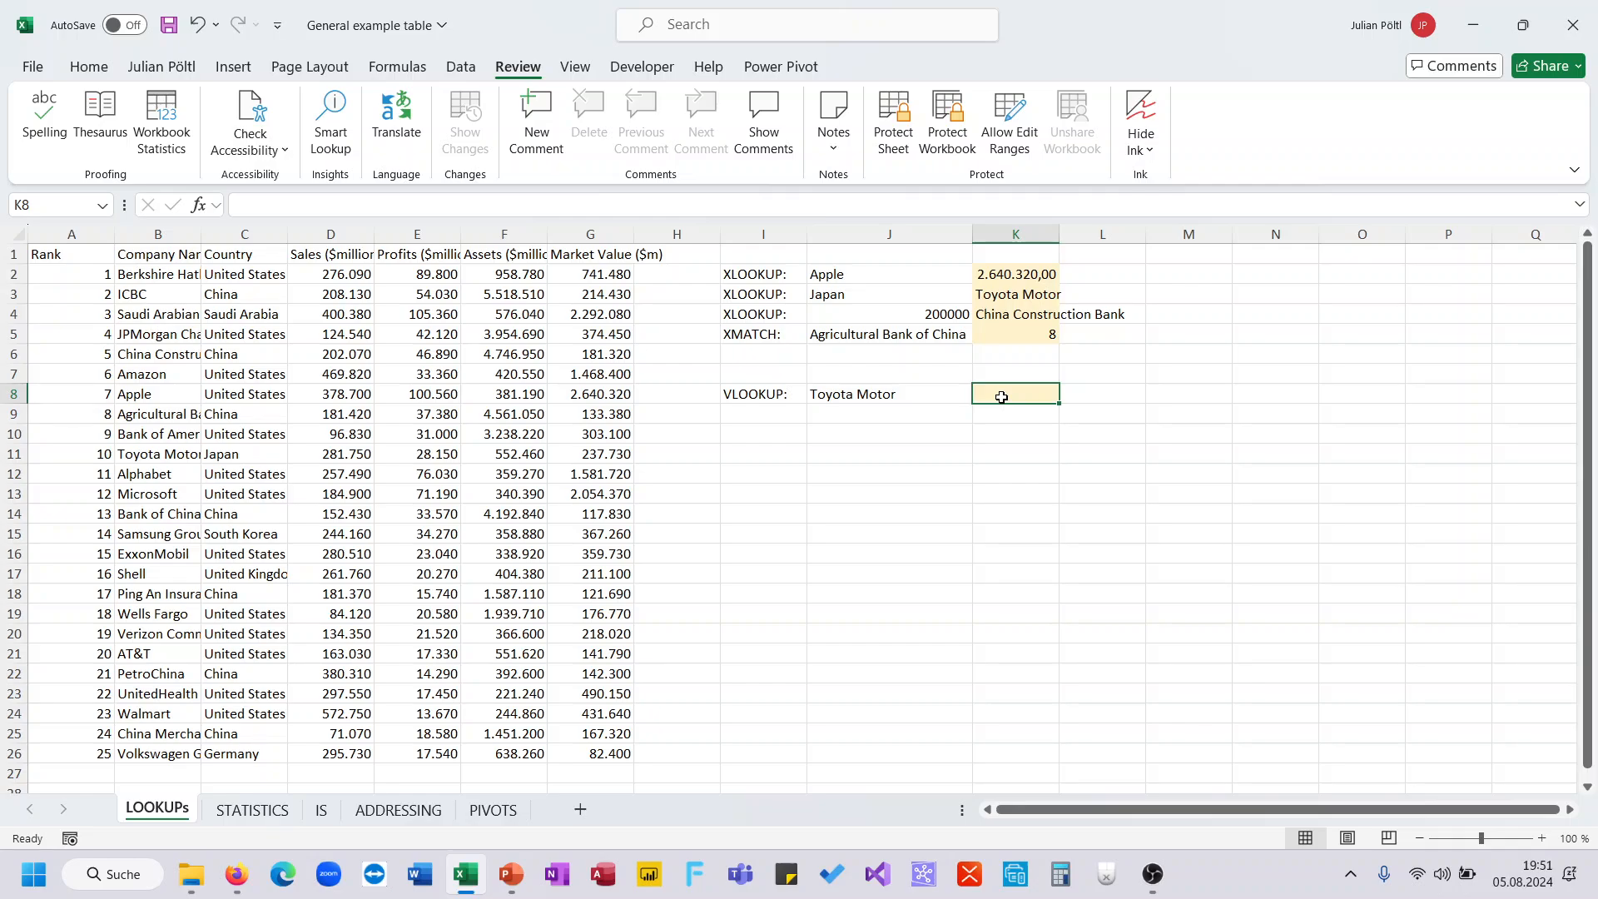
{"action": "type", "text": "=vl"}
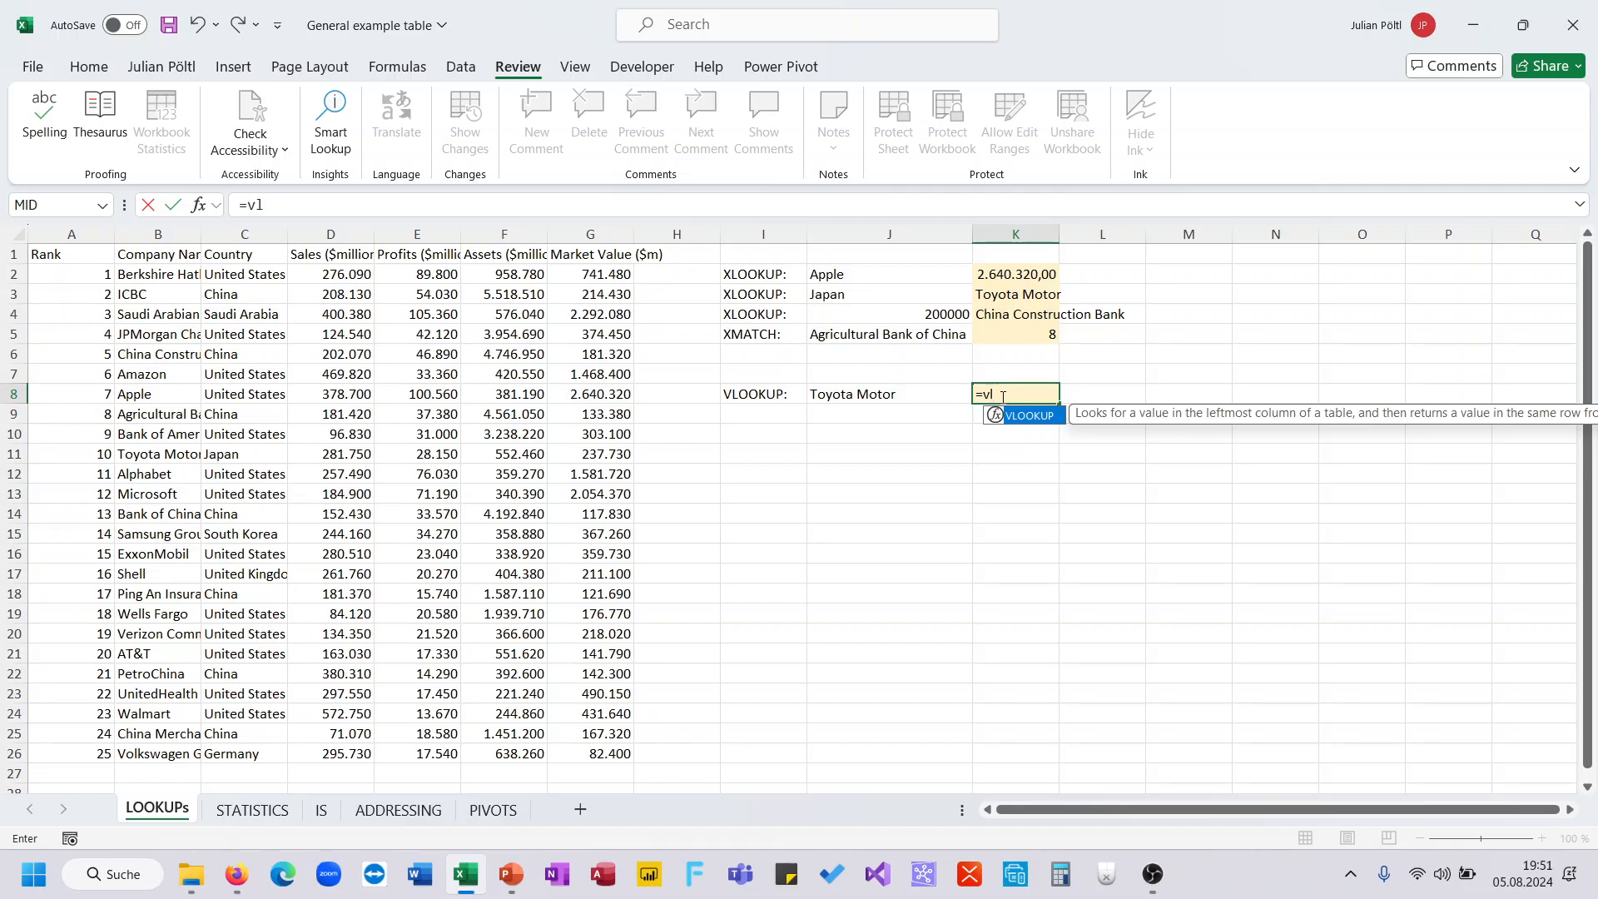
{"action": "key", "text": "Tab"}
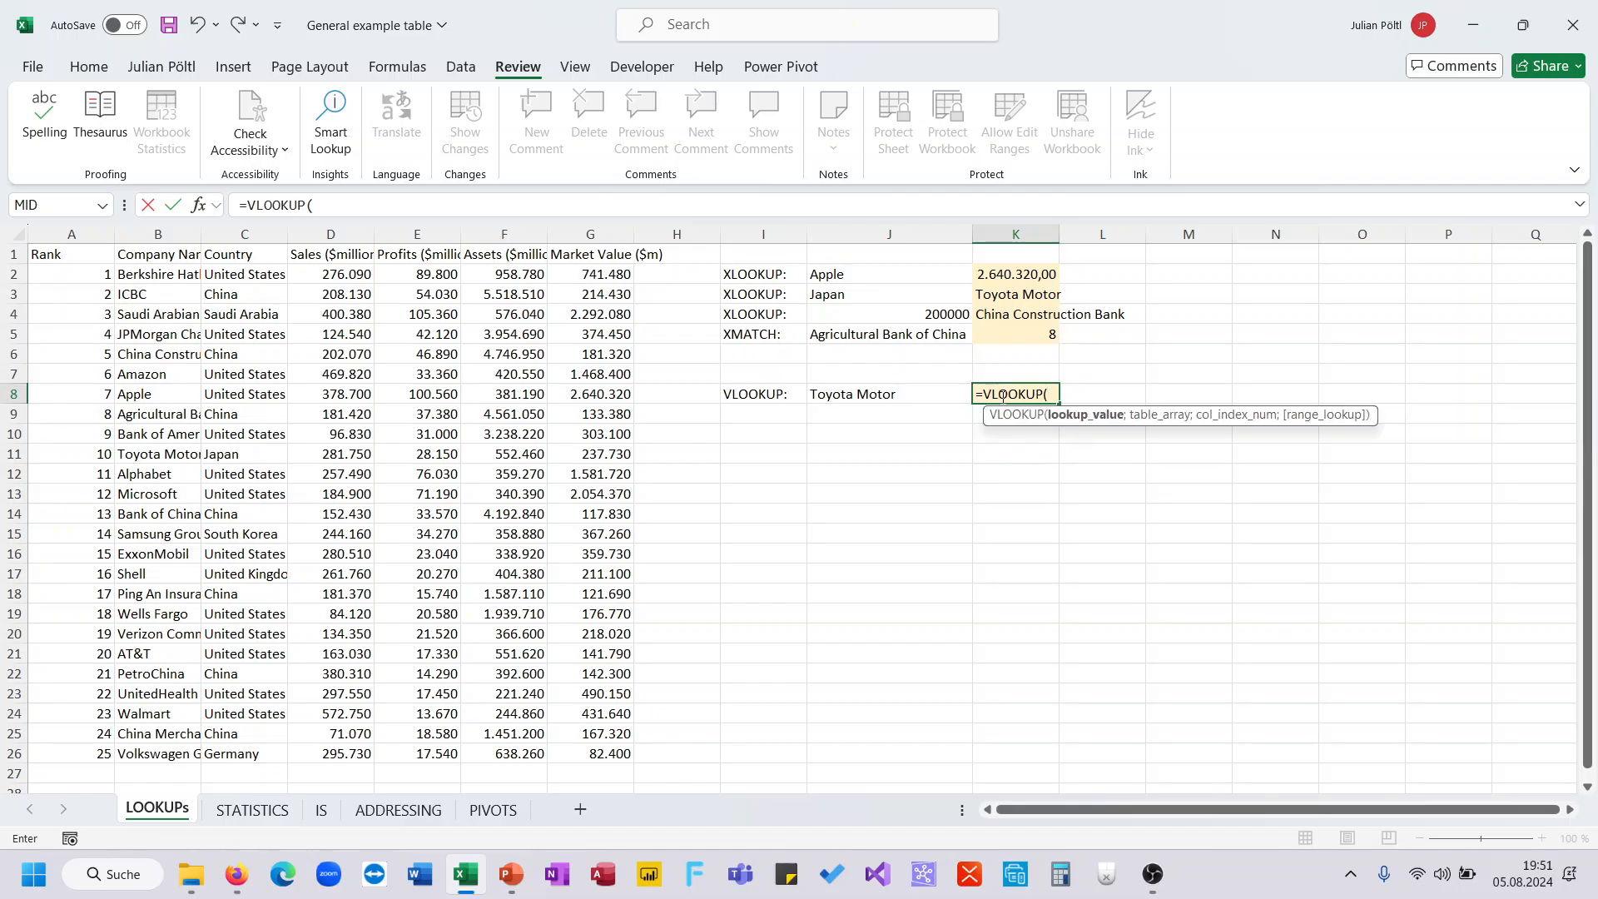
{"action": "key", "text": "Left"}
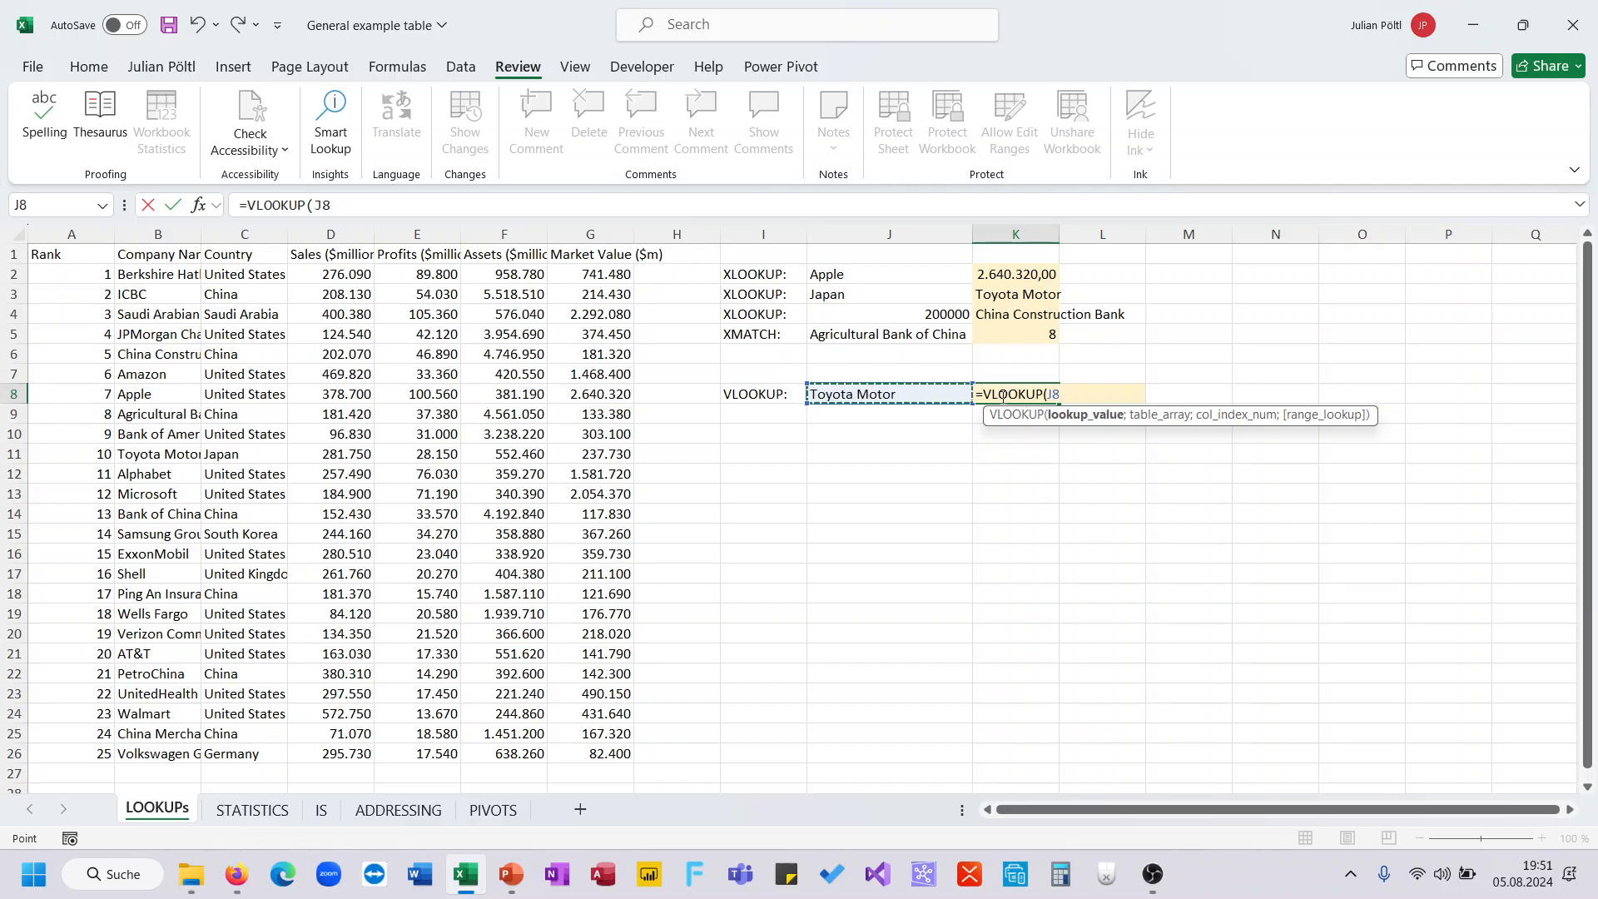
{"action": "key", "text": "Left"}
{"action": "key", "text": "Right"}
{"action": "type", "text": ";"}
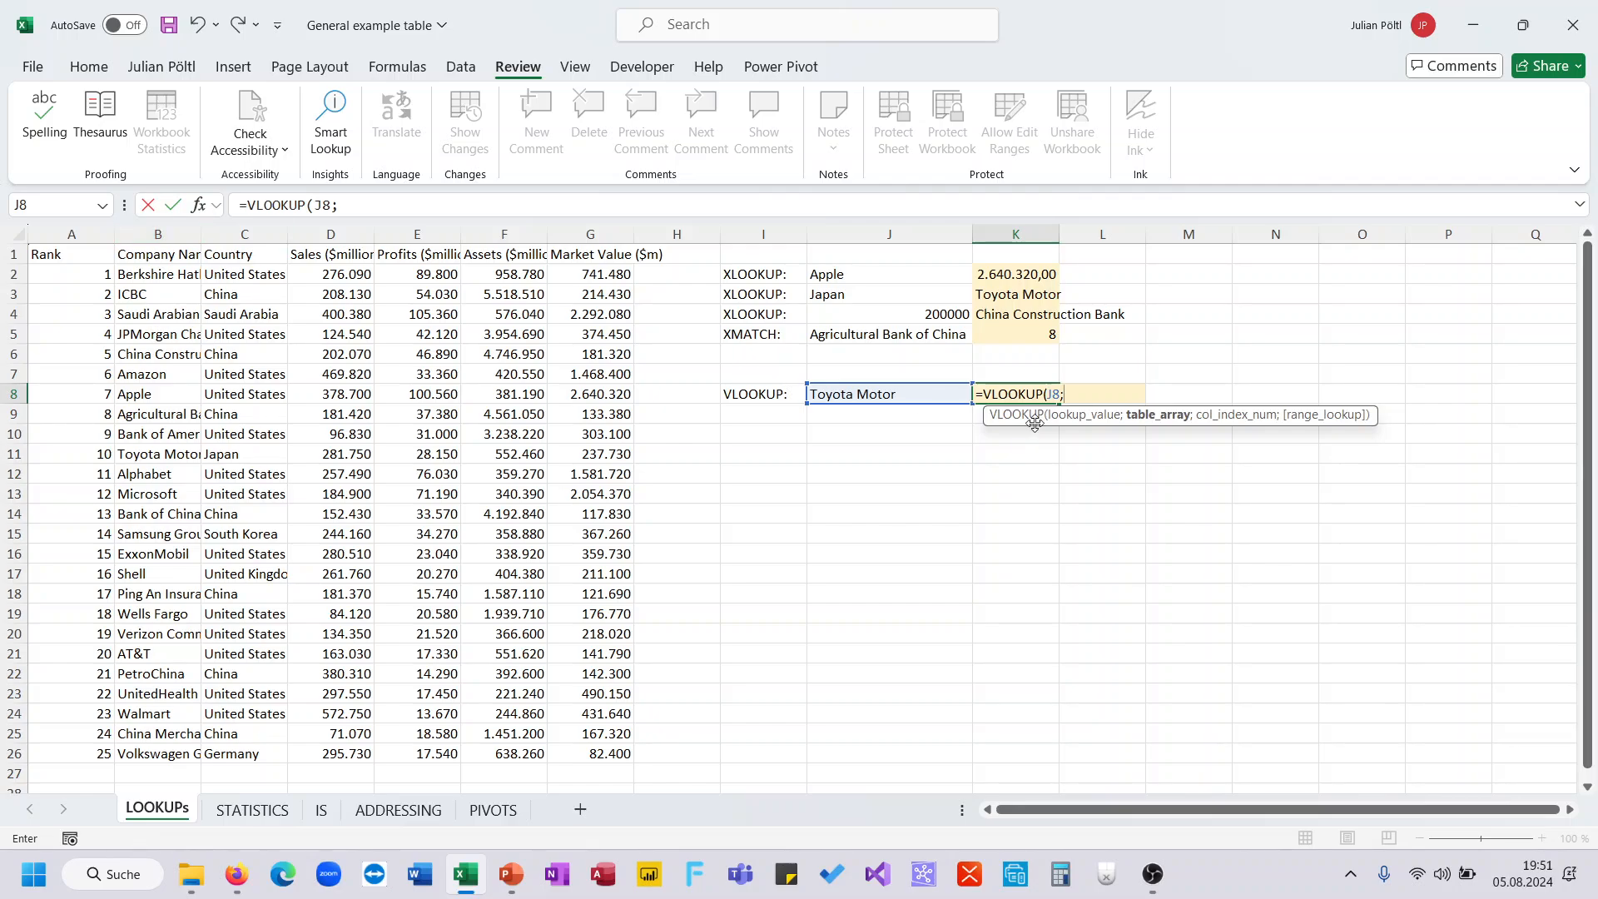
{"action": "left_click", "coordinate": [185, 237]}
{"action": "left_click_drag", "start_coordinate": [184, 237], "coordinate": [399, 288]}
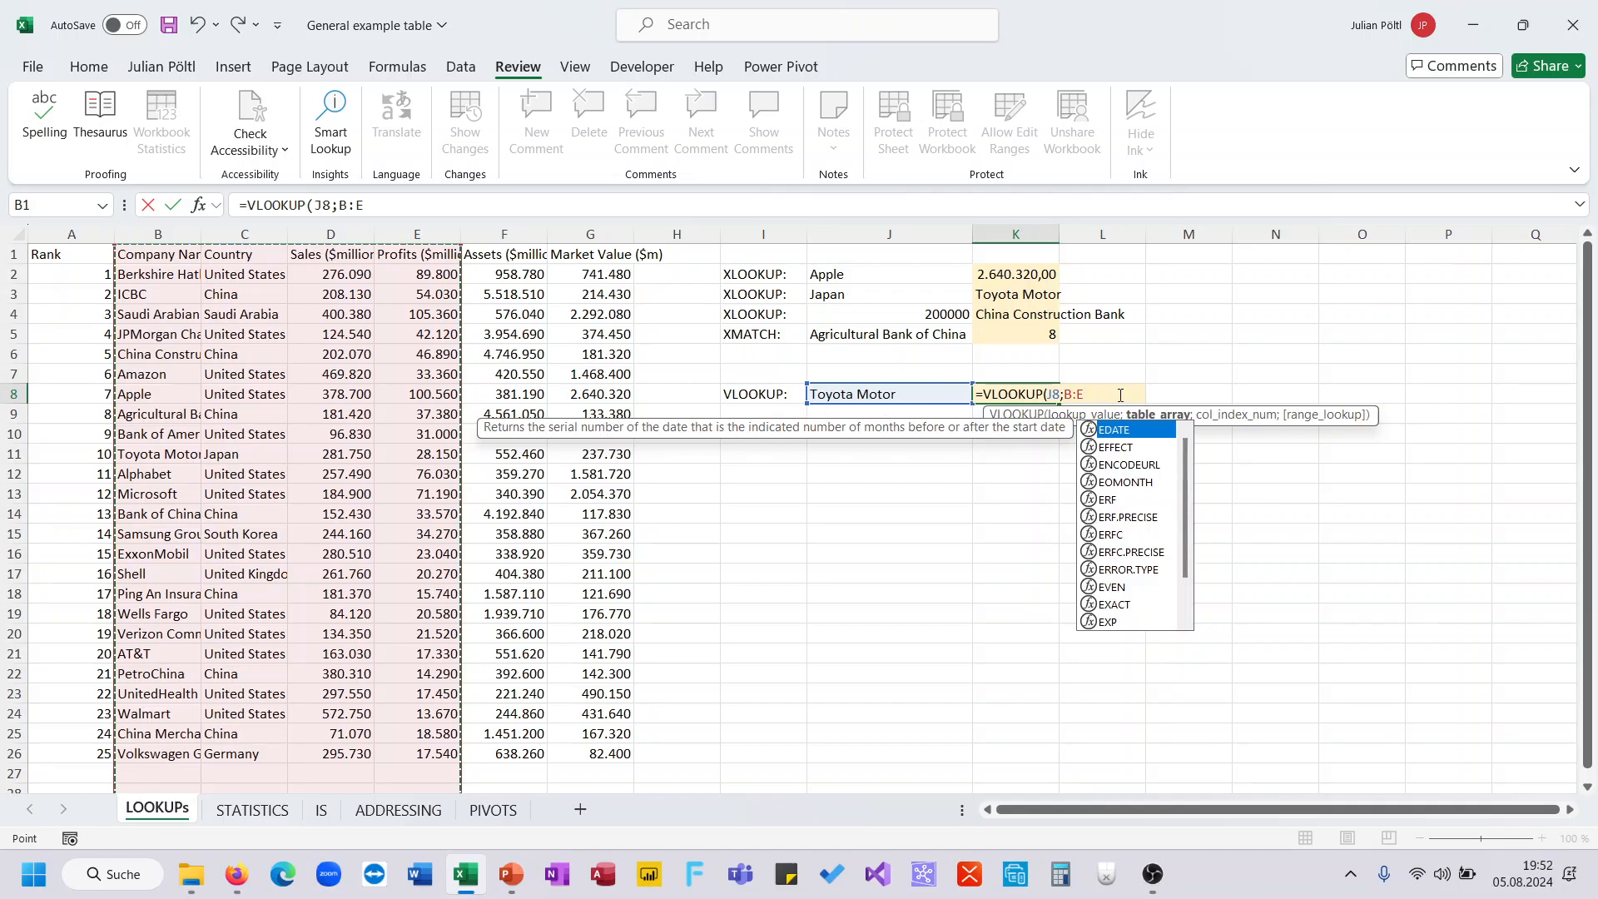
{"action": "type", "text": ";"}
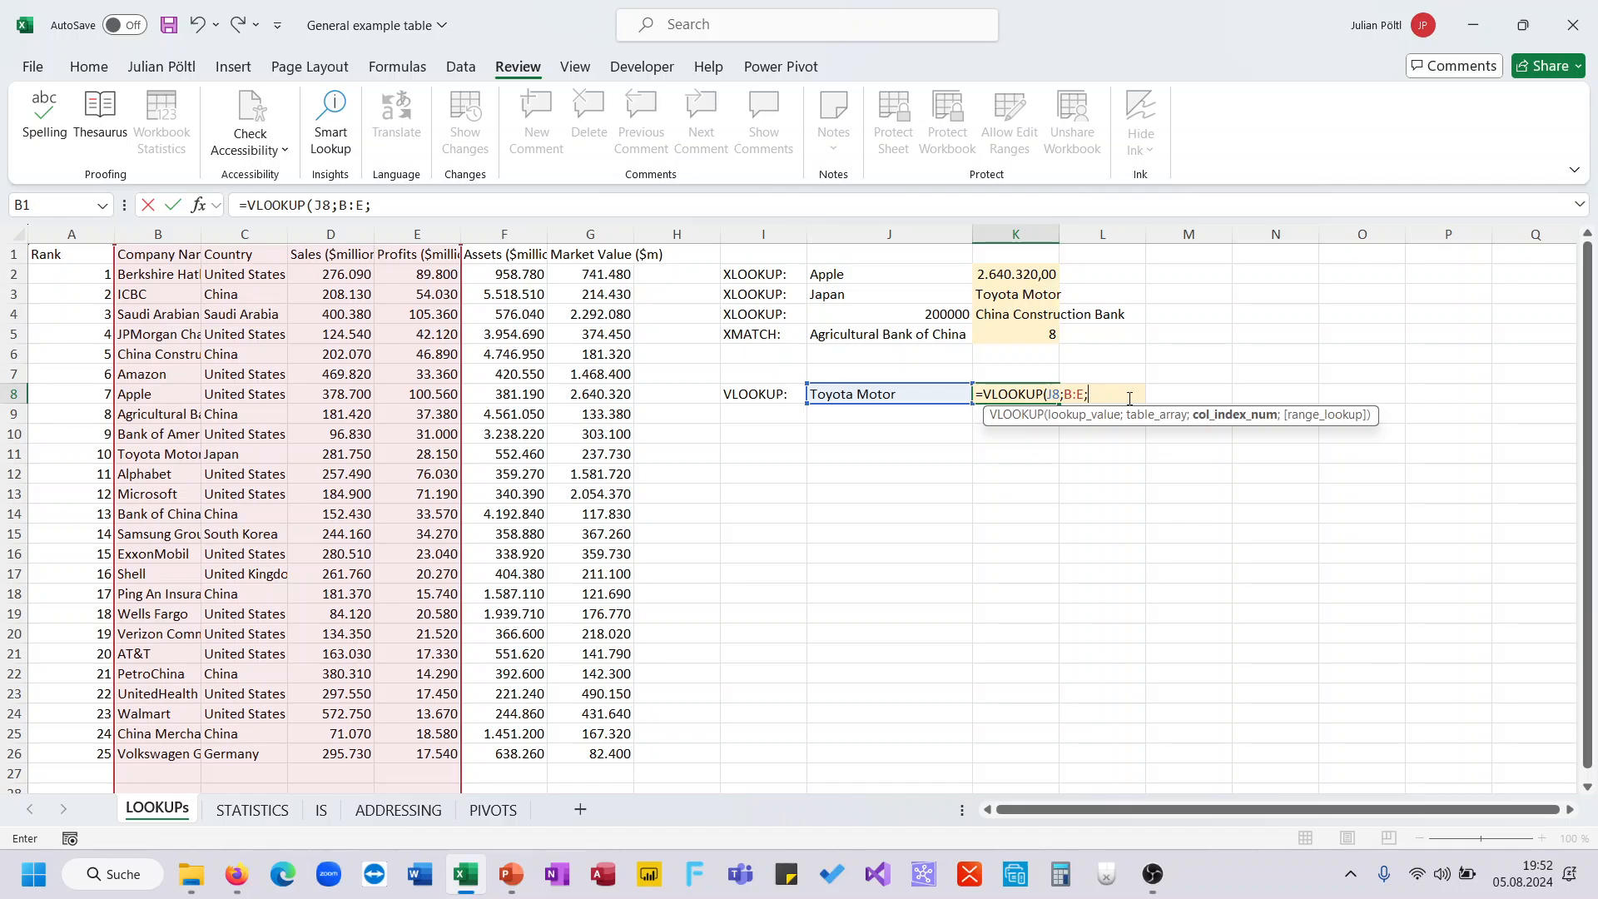
{"action": "type", "text": "2)"}
{"action": "key", "text": "Return"}
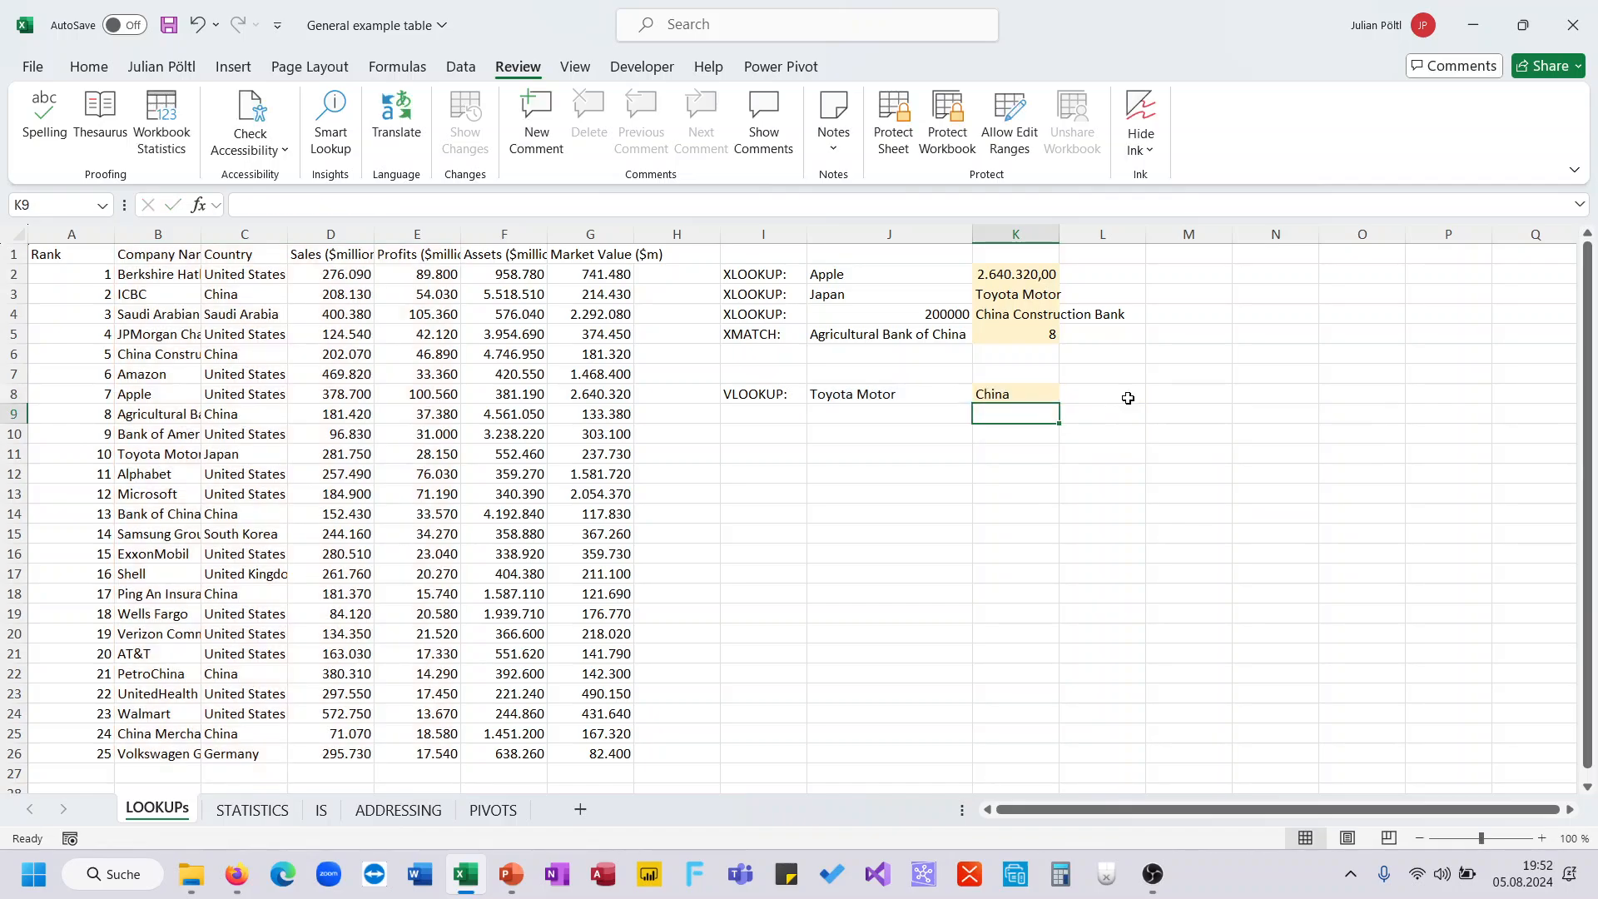
Compare the VLOOKUP result in K8 with Toyota Motor's country in C11 of the table
{"action": "key", "text": "Up"}
{"action": "key", "text": "Left"}
{"action": "key", "text": "Right"}
{"action": "key", "text": "Left"}
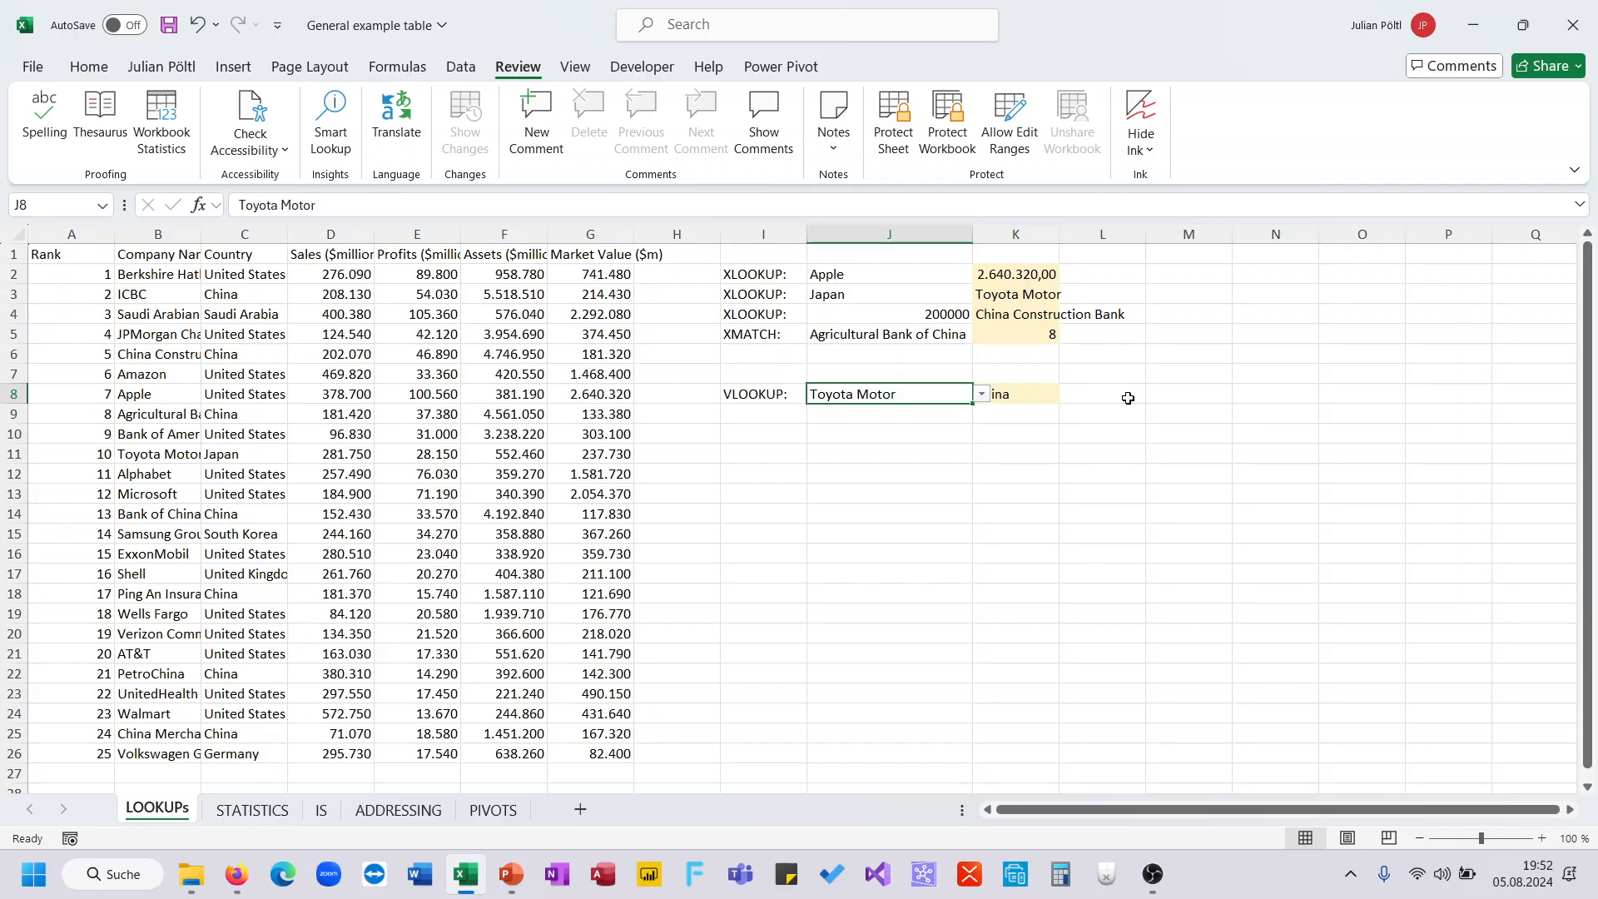
{"action": "key", "text": "Right"}
{"action": "key", "text": "Left"}
{"action": "left_click_drag", "start_coordinate": [169, 628], "coordinate": [172, 456]}
{"action": "left_click", "coordinate": [231, 454]}
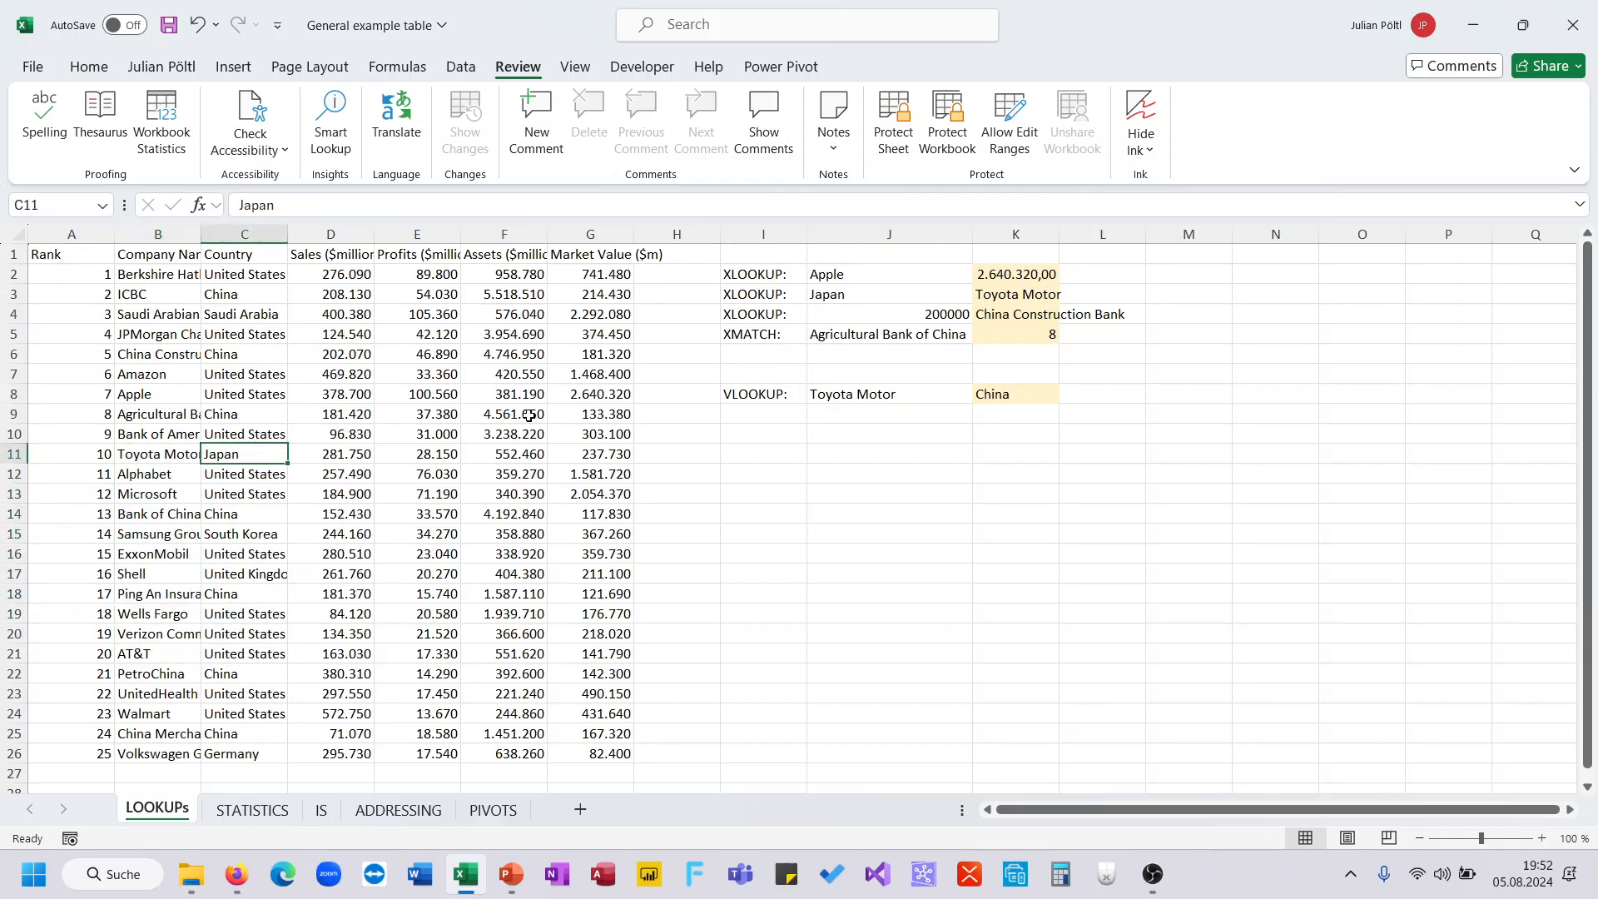
Set the VLOOKUP column index in K8 to 3 and apply the two-decimal thousands number format, checking against Toyota's sales in D11
{"action": "left_click", "coordinate": [974, 399]}
{"action": "left_click", "coordinate": [630, 196]}
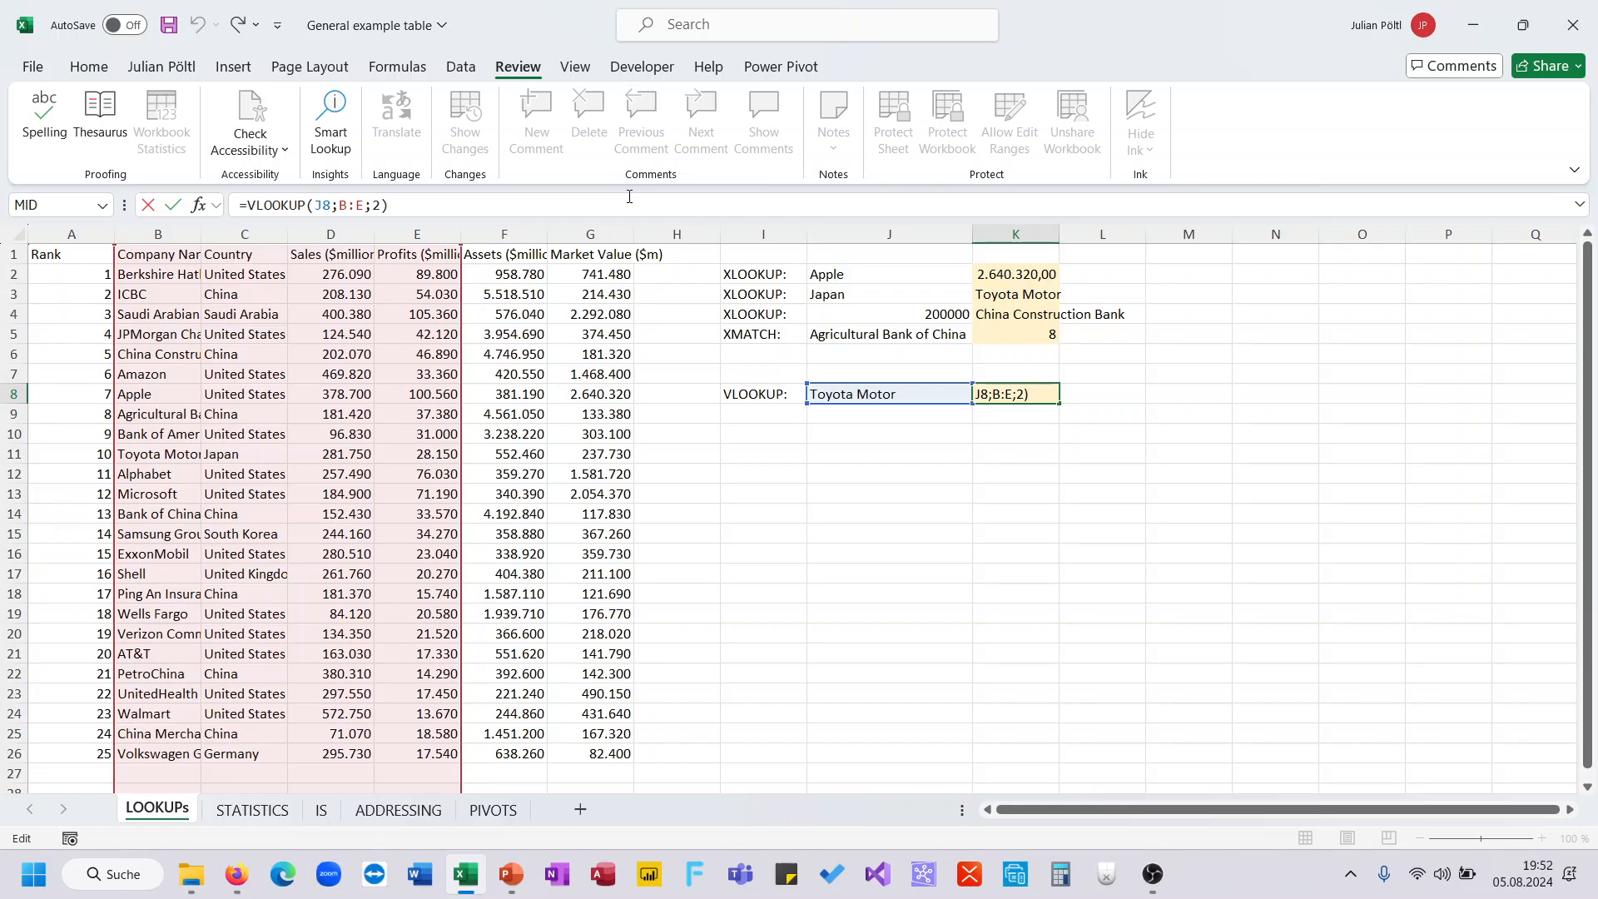
{"action": "key", "text": "BackSpace"}
{"action": "key", "text": "BackSpace"}
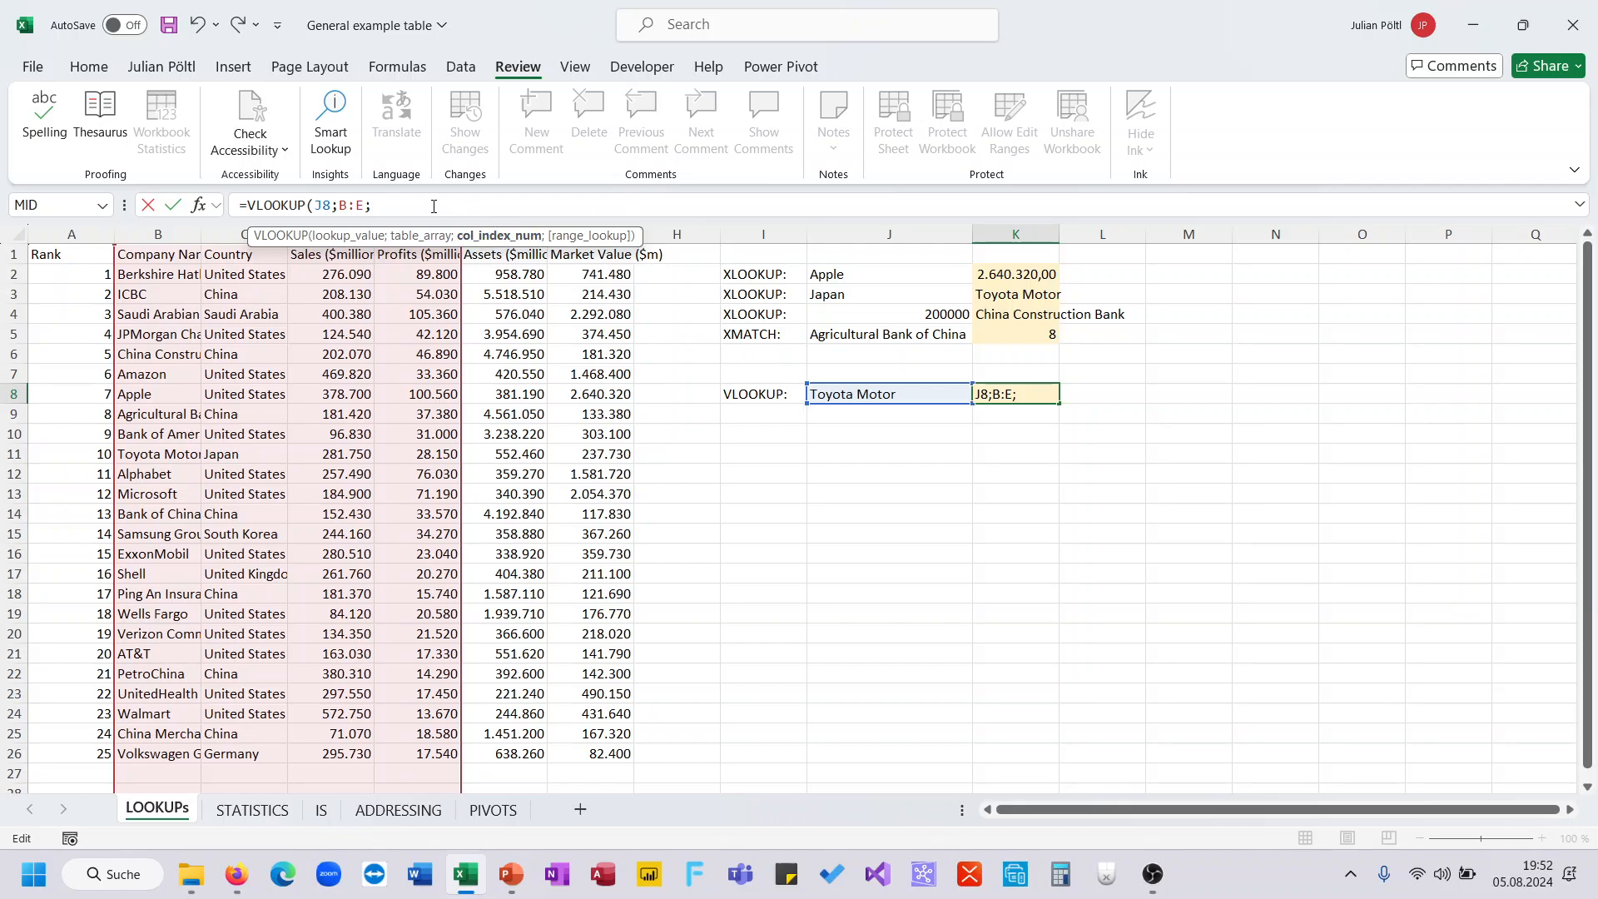
{"action": "type", "text": "3)"}
{"action": "key", "text": "Return"}
{"action": "key", "text": "Up"}
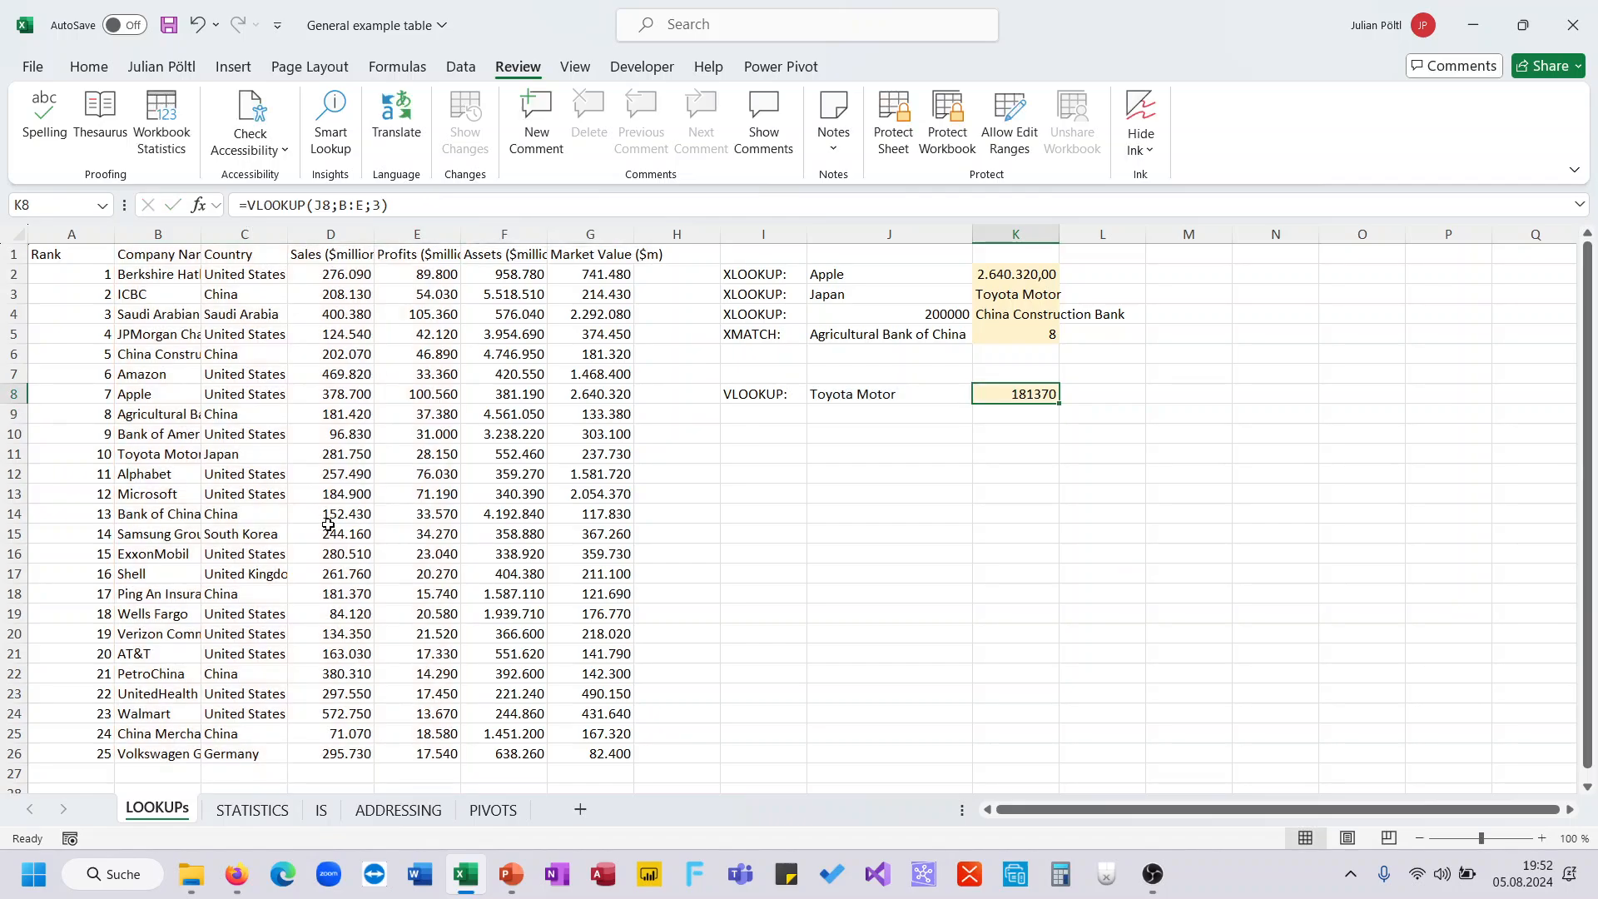
{"action": "key", "text": "ctrl+shift+1"}
{"action": "left_click", "coordinate": [353, 463]}
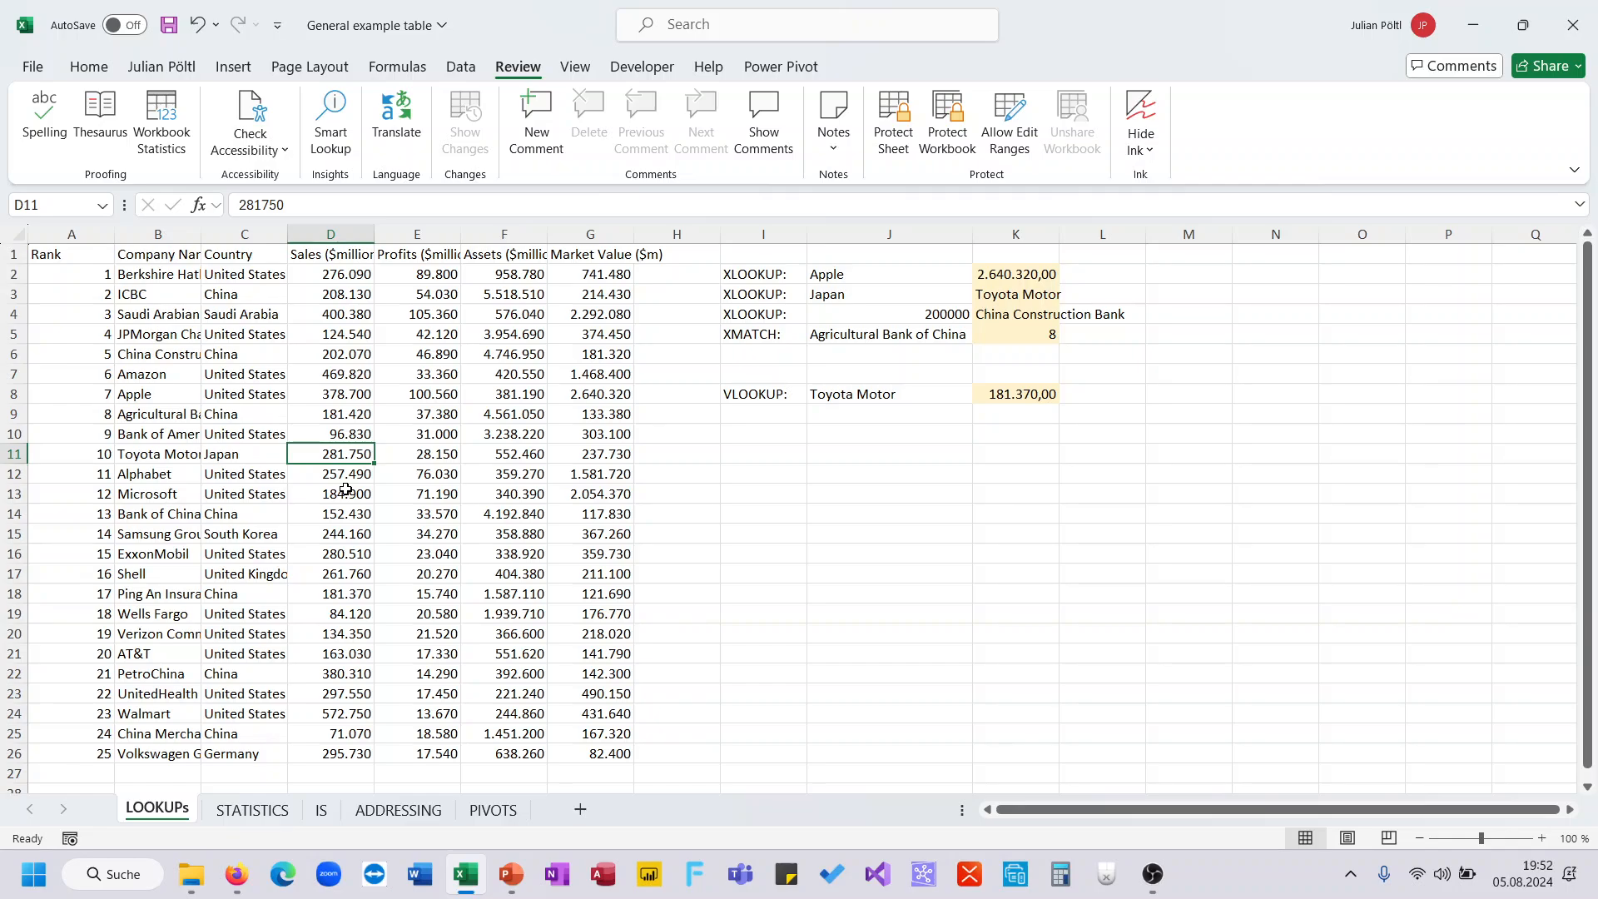
Change the K8 formula to =VLOOKUP(J8;B:E;2;FALSE) so it returns the country by exact match
{"action": "left_click", "coordinate": [990, 396]}
{"action": "left_click", "coordinate": [780, 211]}
{"action": "key", "text": "BackSpace"}
{"action": "type", "text": ";B:E;3;"}
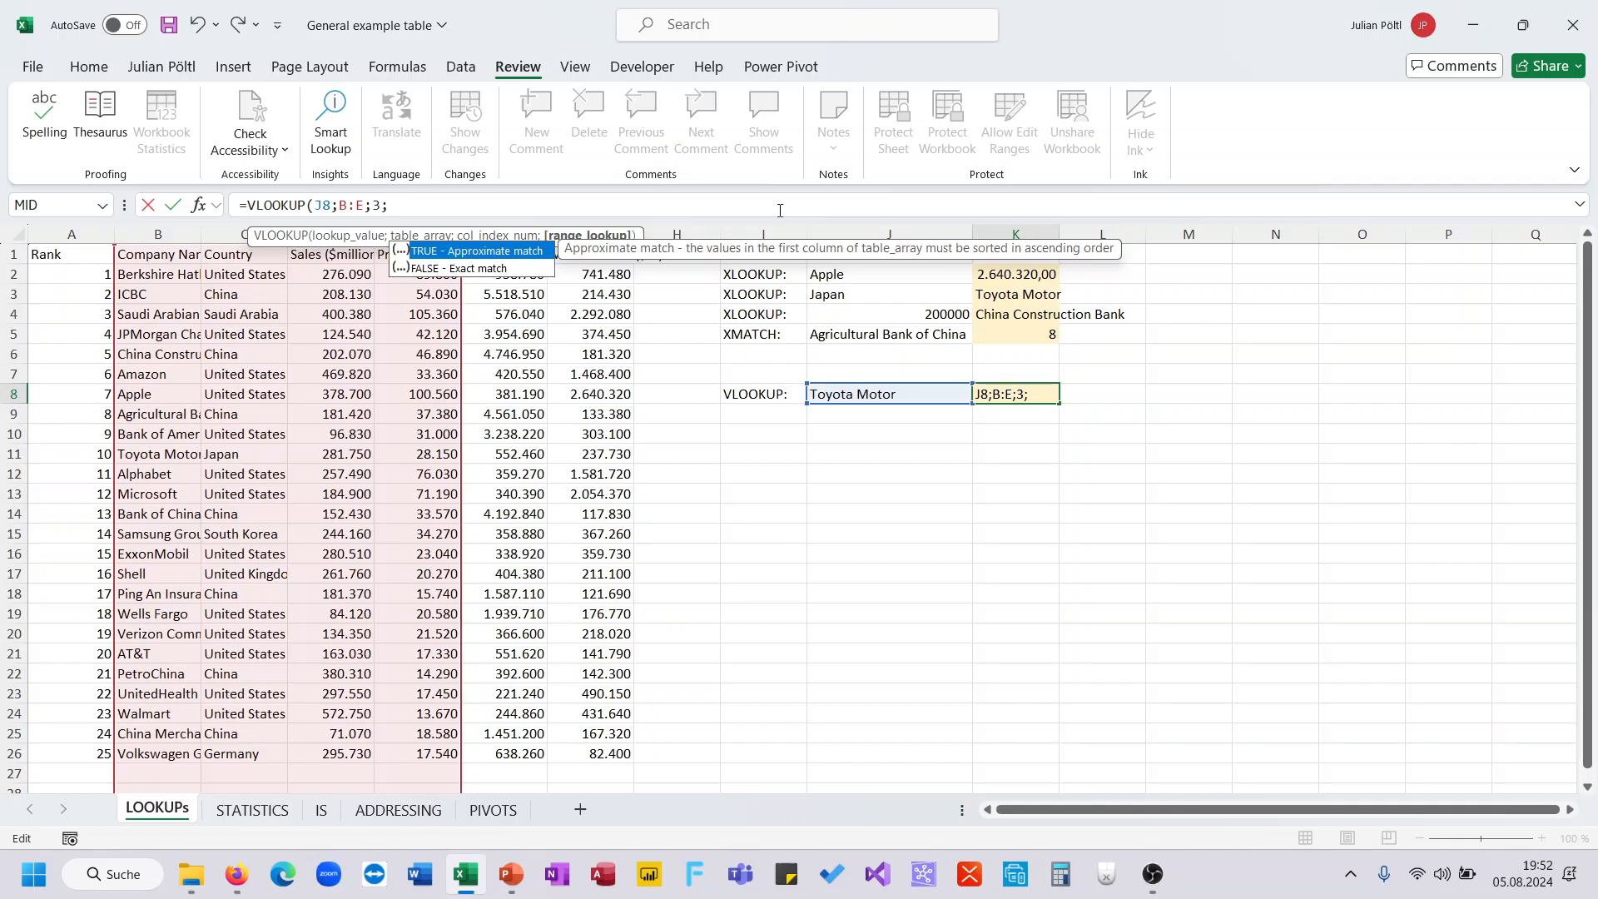
{"action": "key", "text": "BackSpace"}
{"action": "key", "text": "BackSpace"}
{"action": "type", "text": "2"}
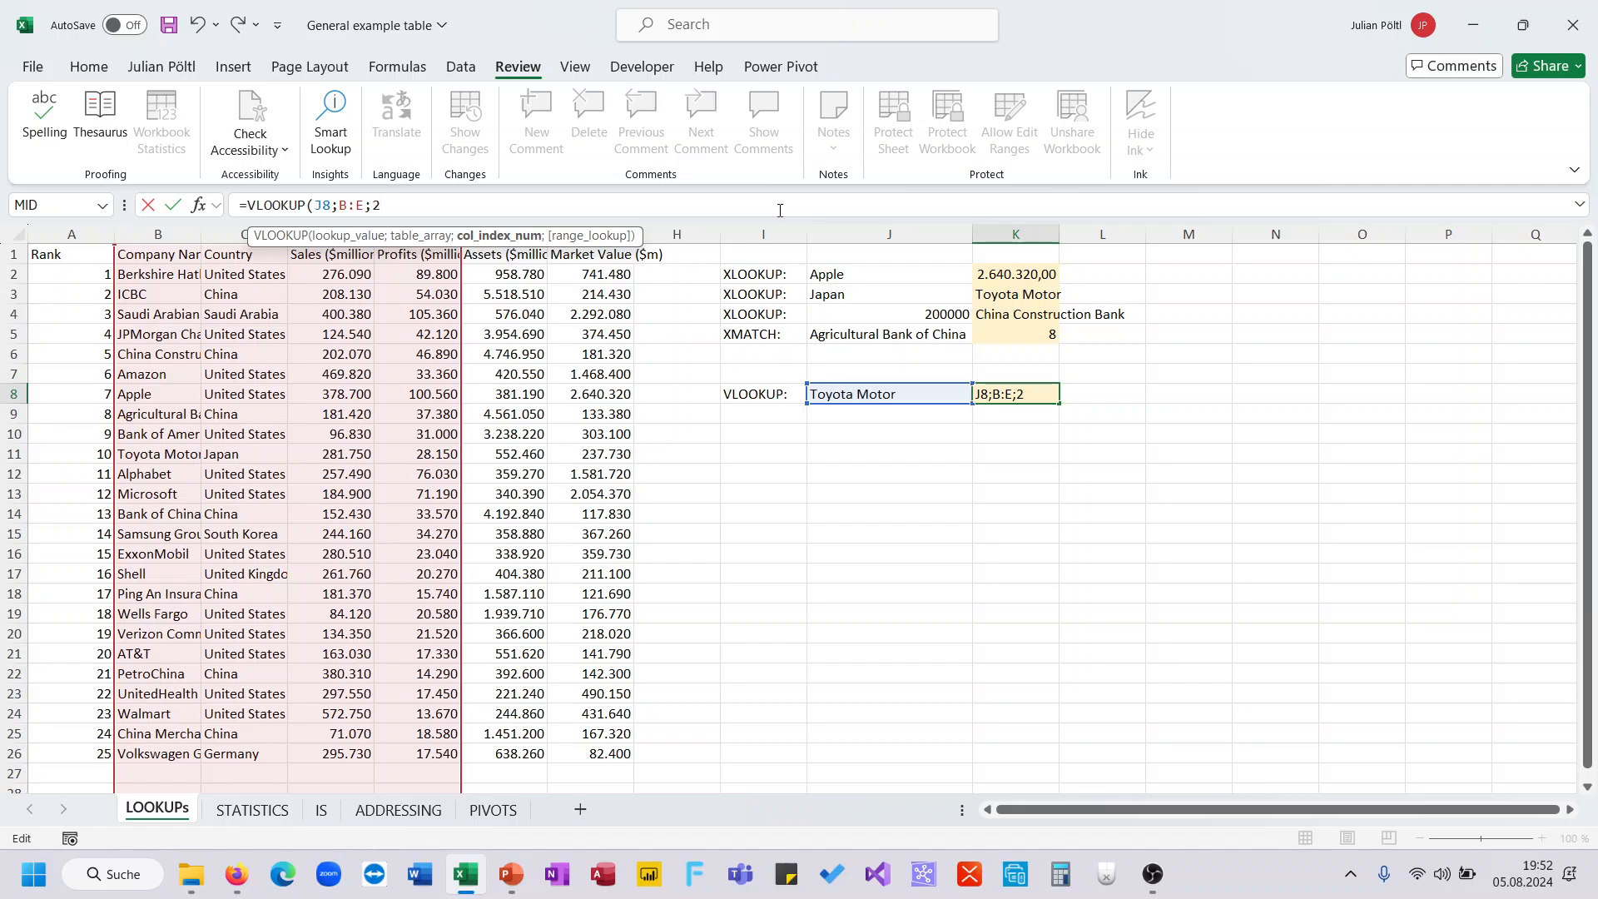
{"action": "type", "text": ";"}
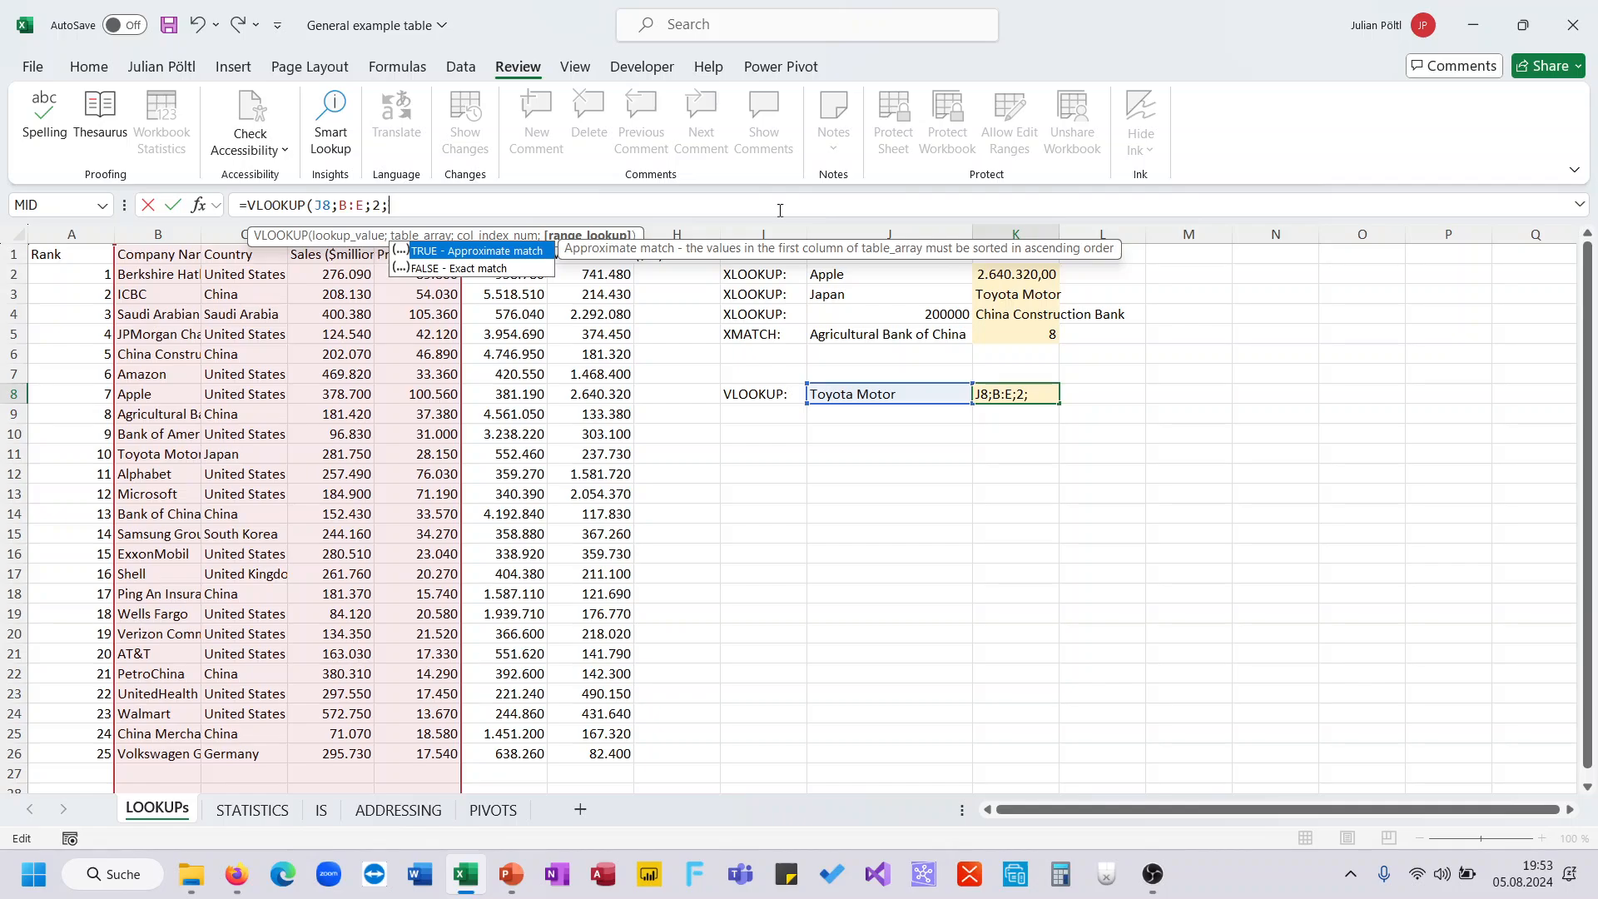
{"action": "key", "text": "Down"}
{"action": "key", "text": "Tab"}
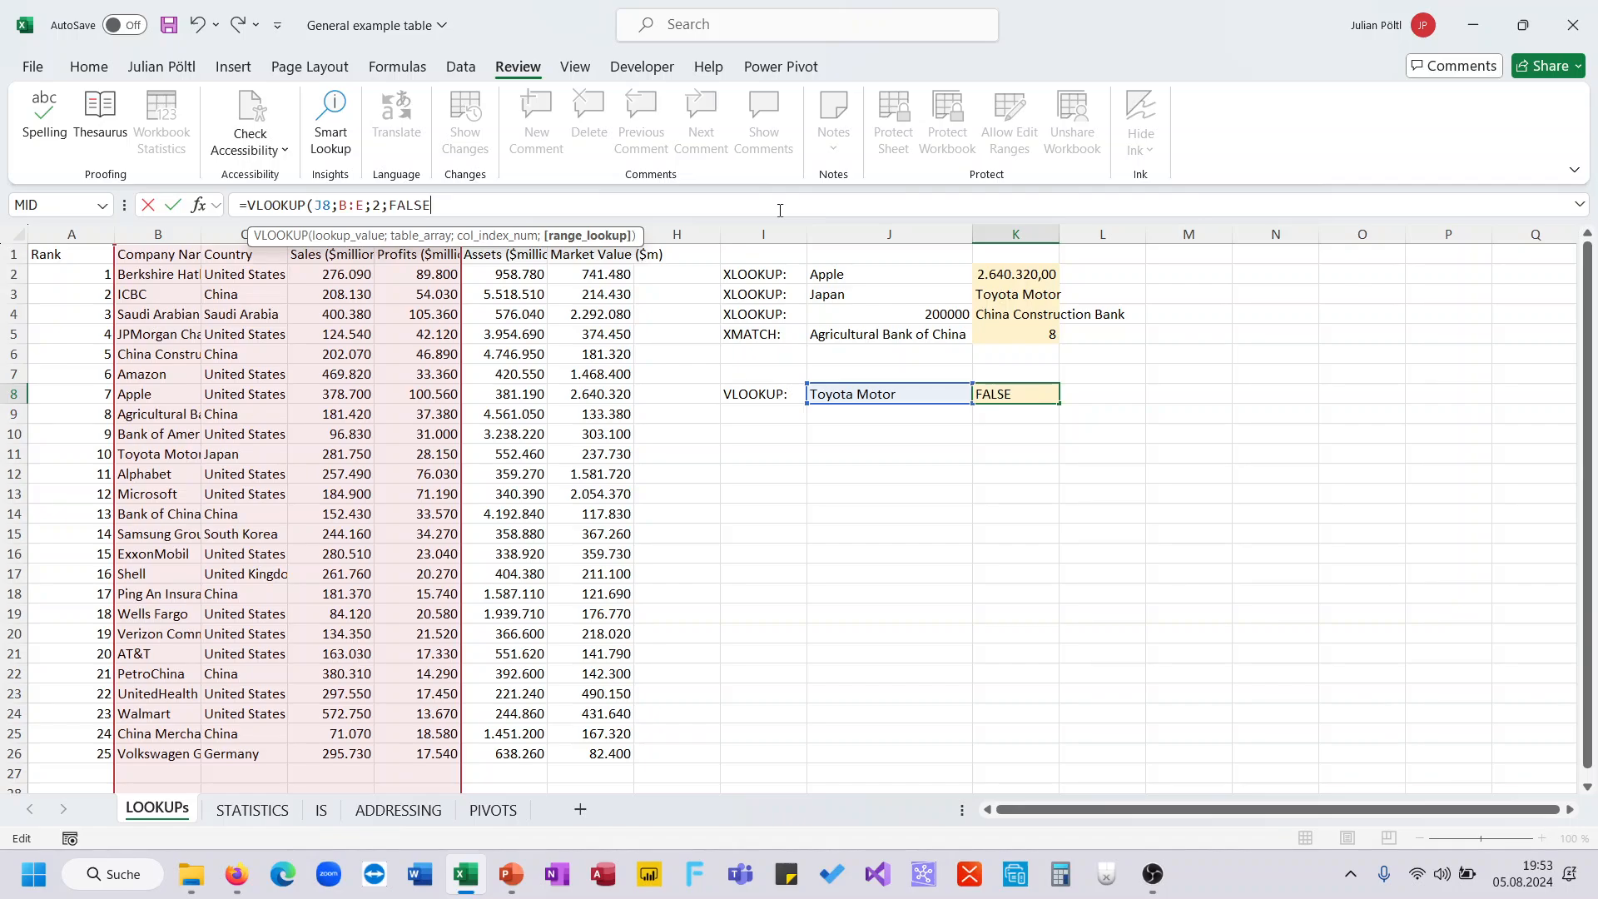
{"action": "type", "text": ")"}
{"action": "key", "text": "ctrl+Return"}
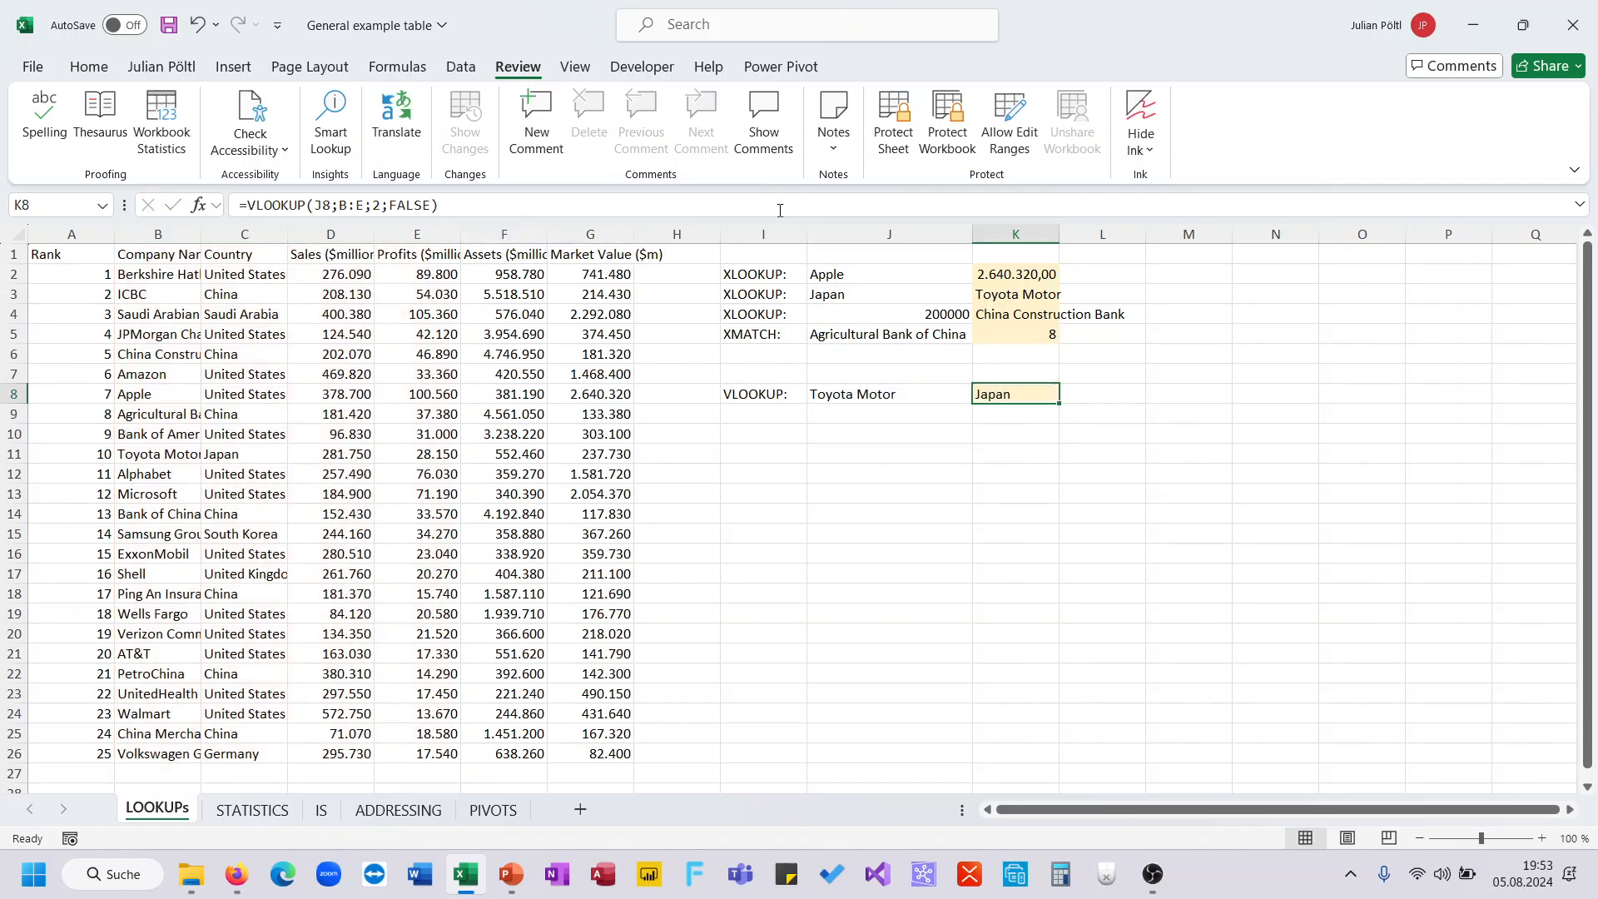
Remove the FALSE argument from the K8 formula to compare the result, and undo that removal
{"action": "double_click", "coordinate": [414, 204]}
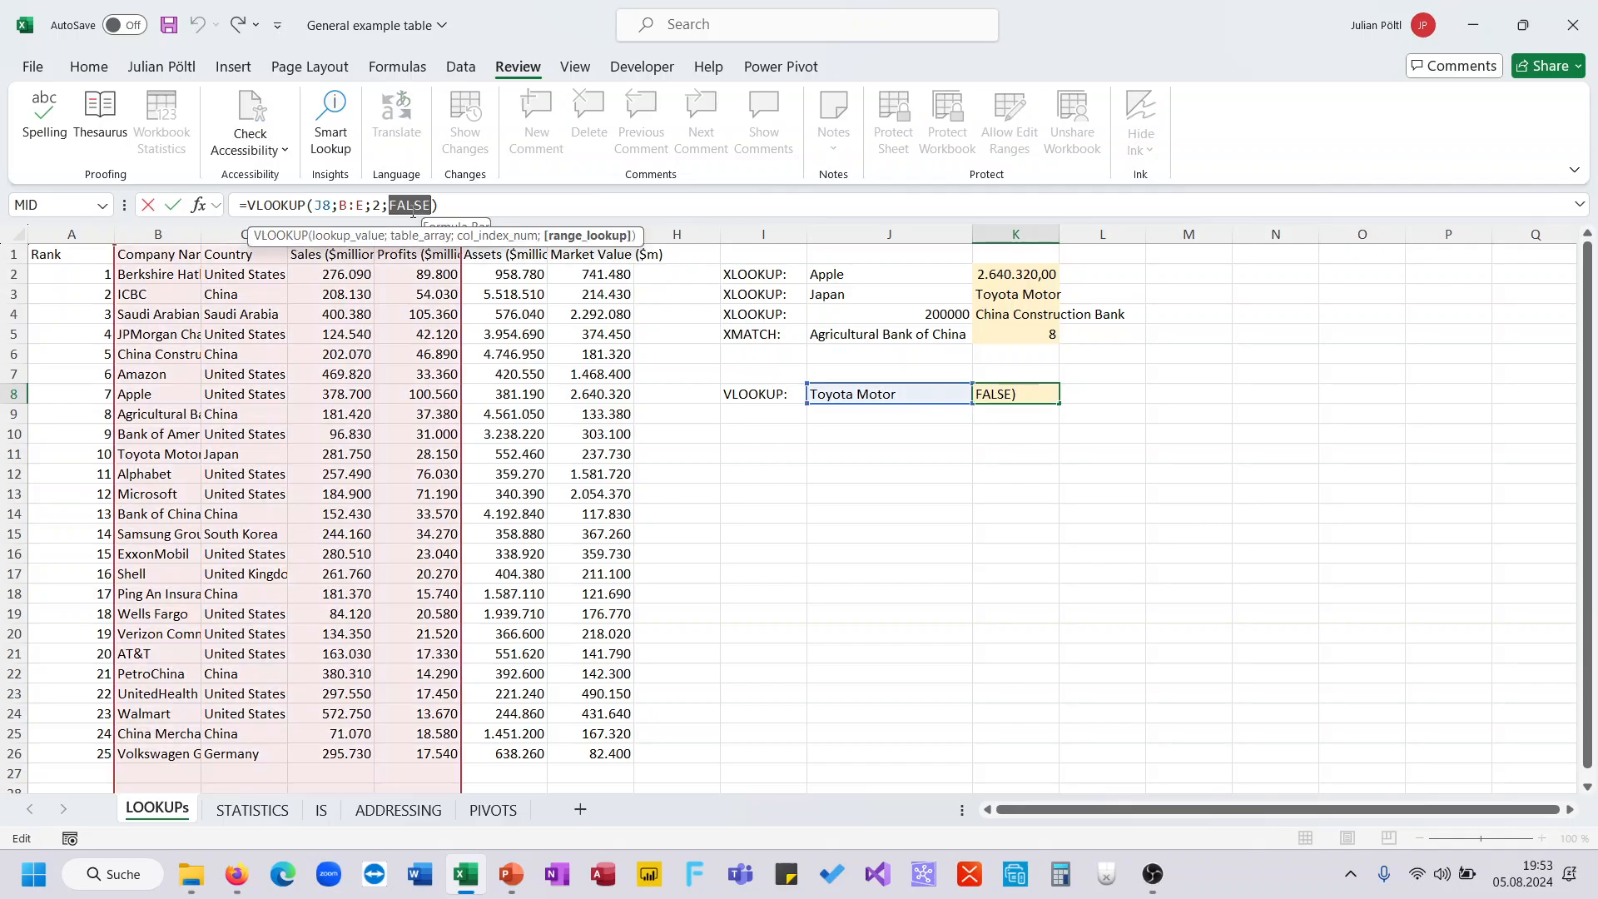
{"action": "key", "text": "BackSpace"}
{"action": "key", "text": "BackSpace"}
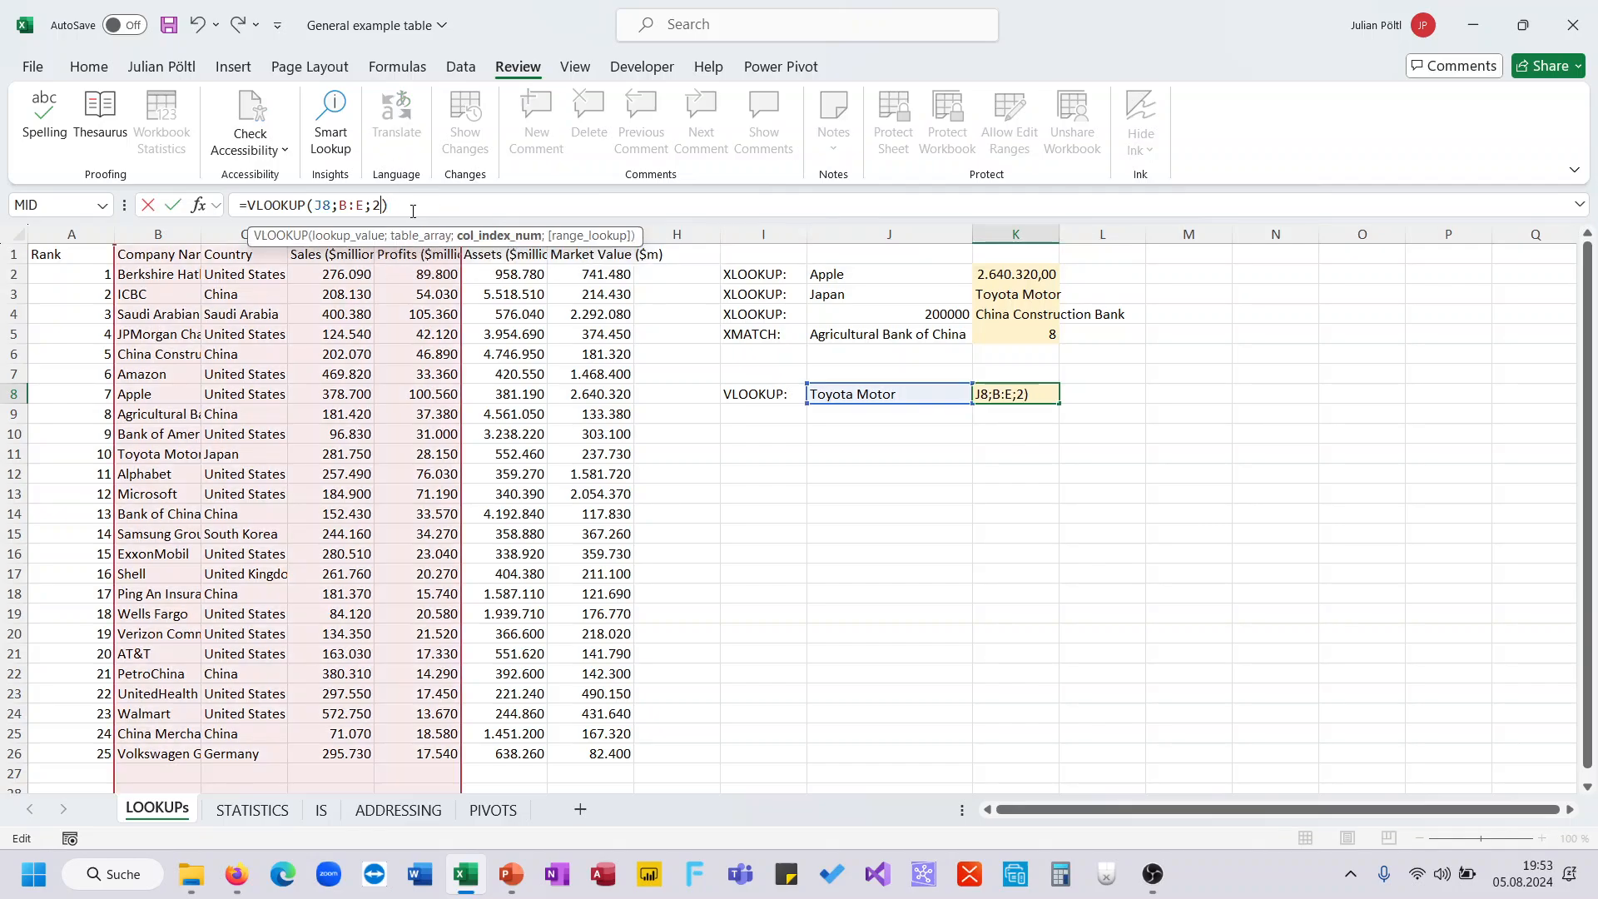
{"action": "key", "text": "Return"}
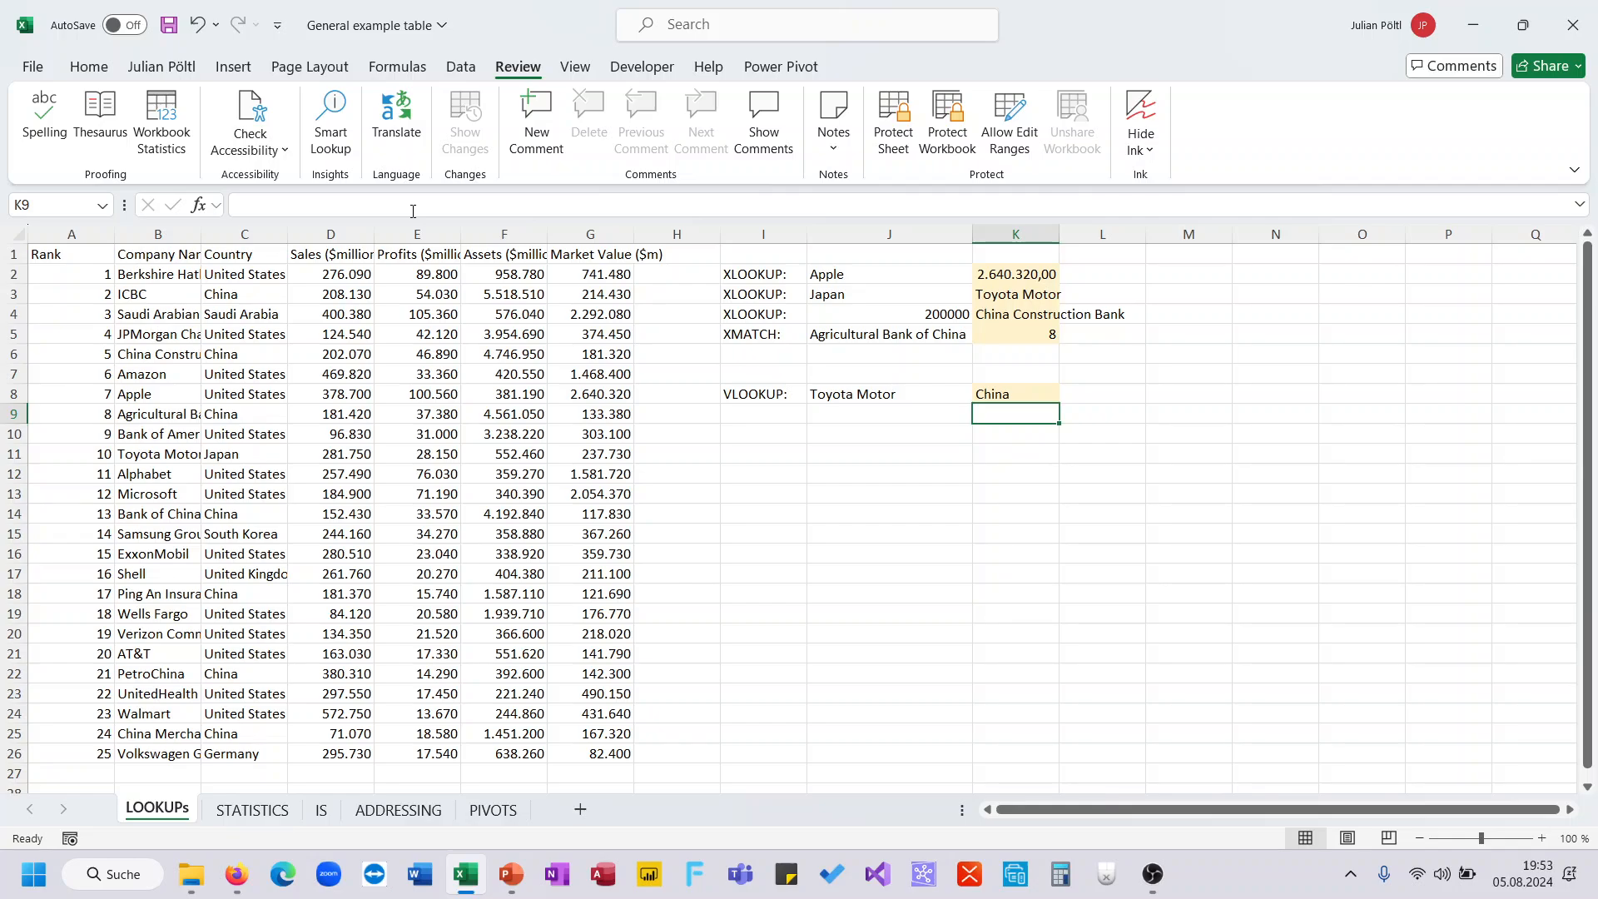
{"action": "key", "text": "ctrl+z"}
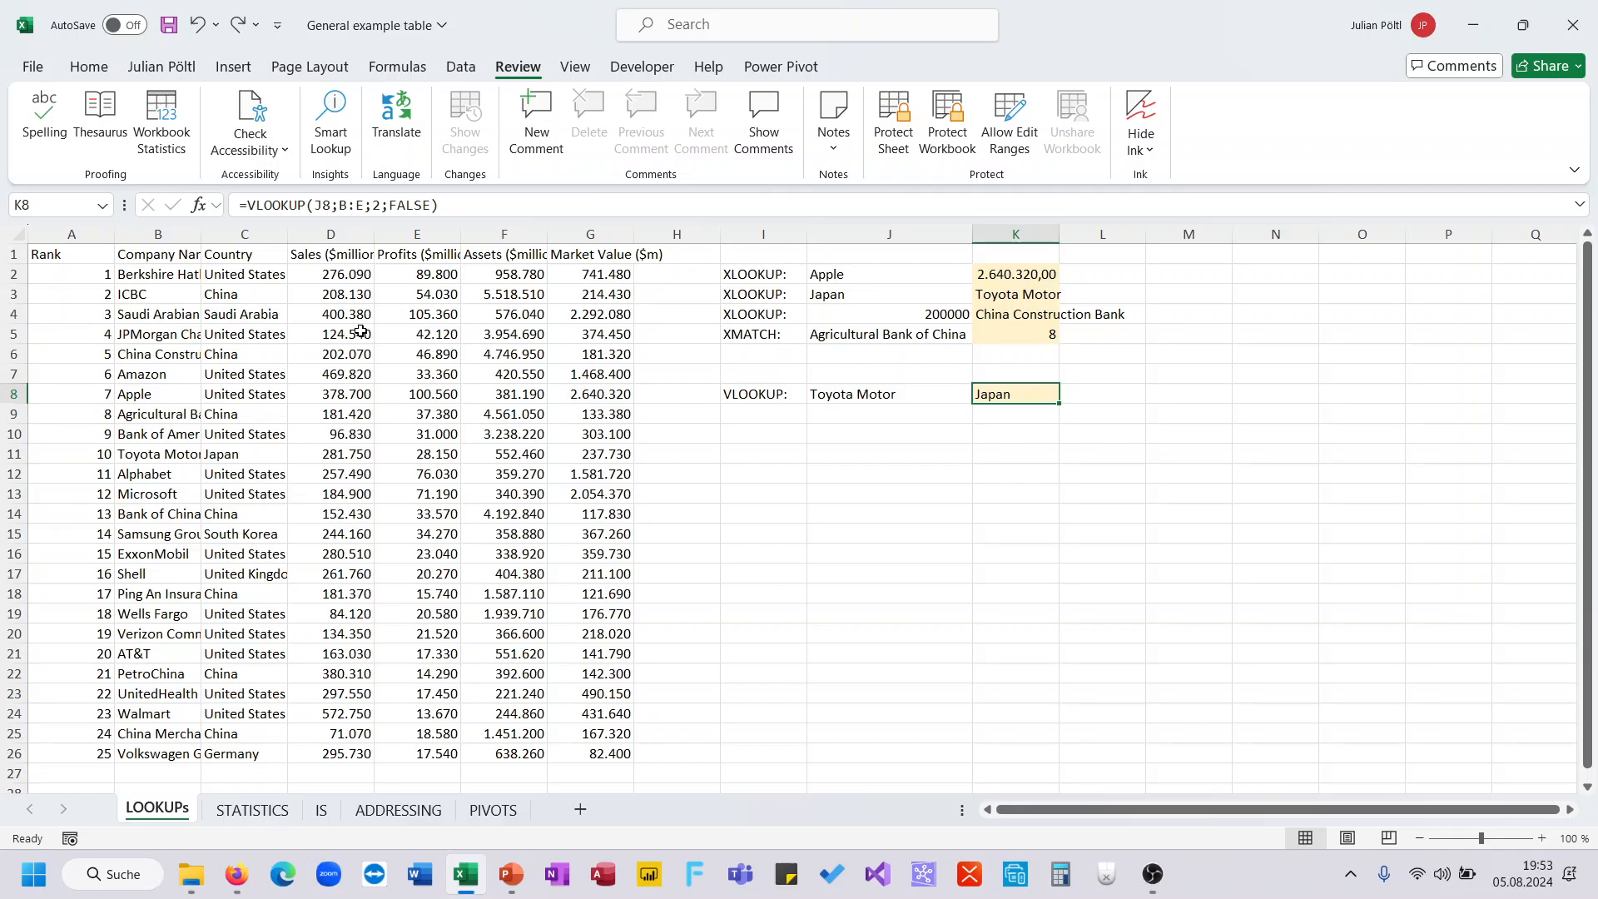
Examine the hard-coded column index argument in the K8 VLOOKUP formula, leaving the formula as is
{"action": "left_click", "coordinate": [379, 205]}
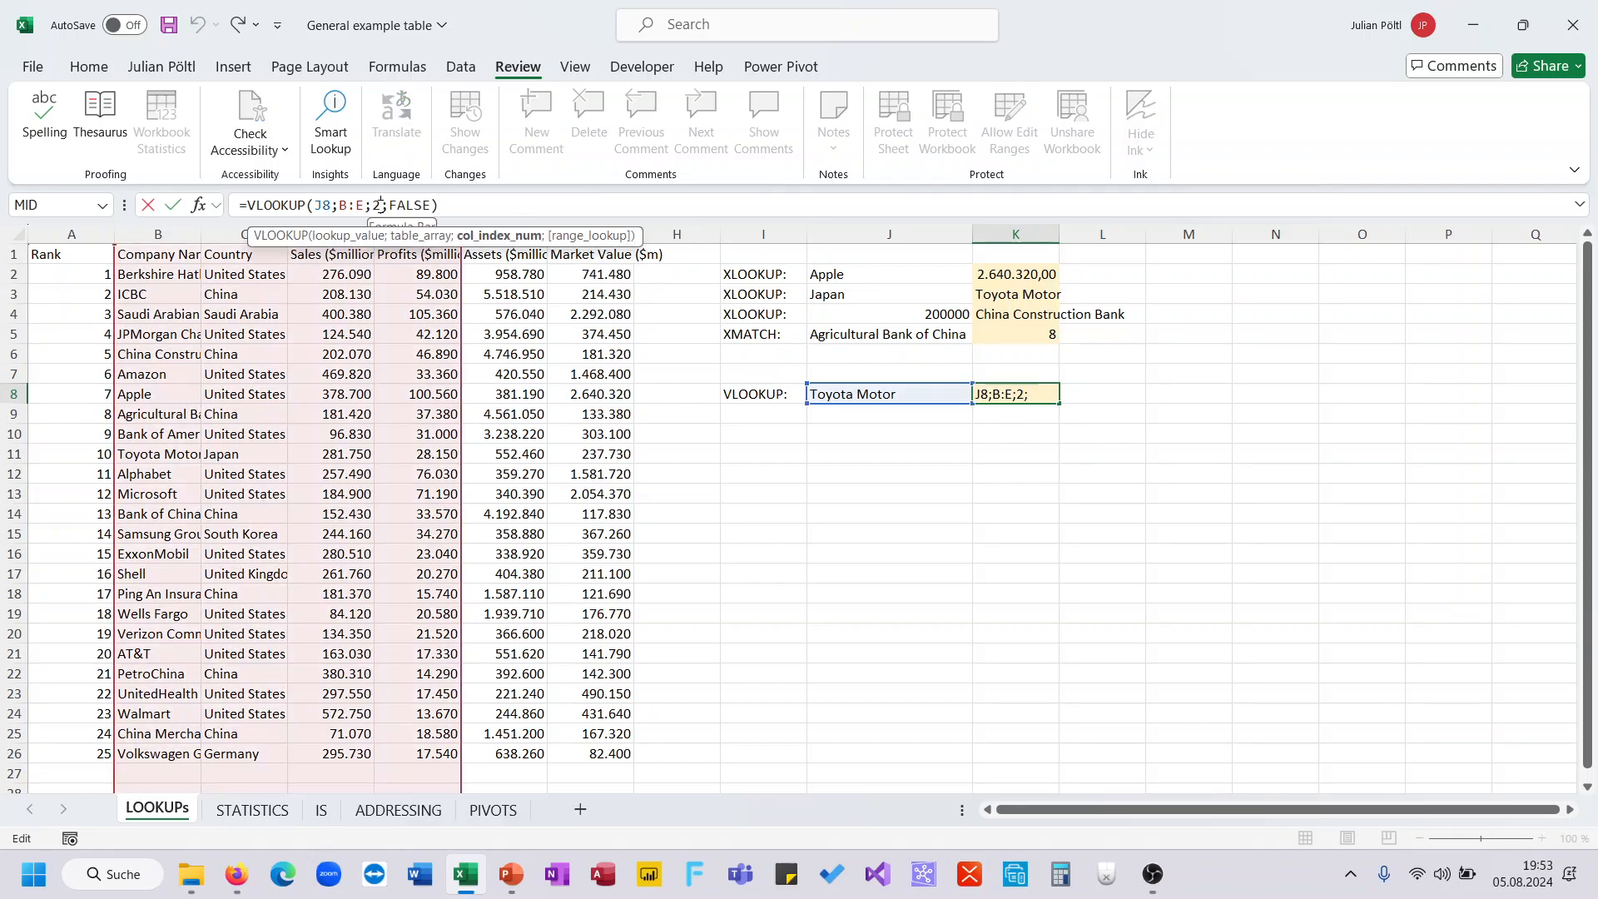
{"action": "key", "text": "Escape"}
{"action": "left_click", "coordinate": [385, 205]}
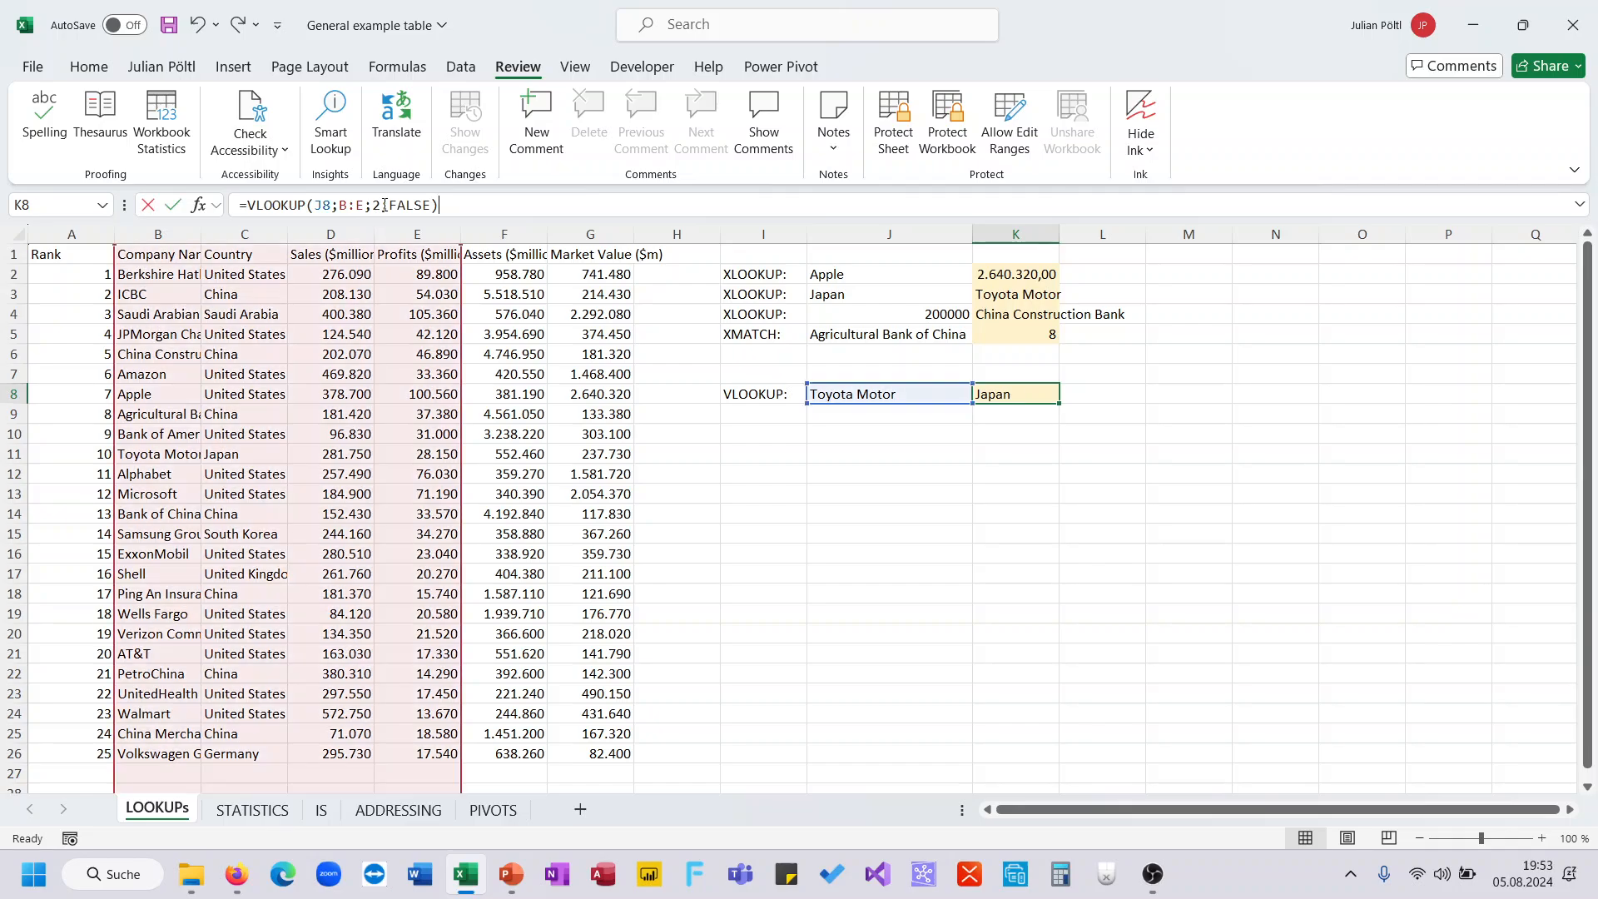
{"action": "double_click", "coordinate": [375, 205]}
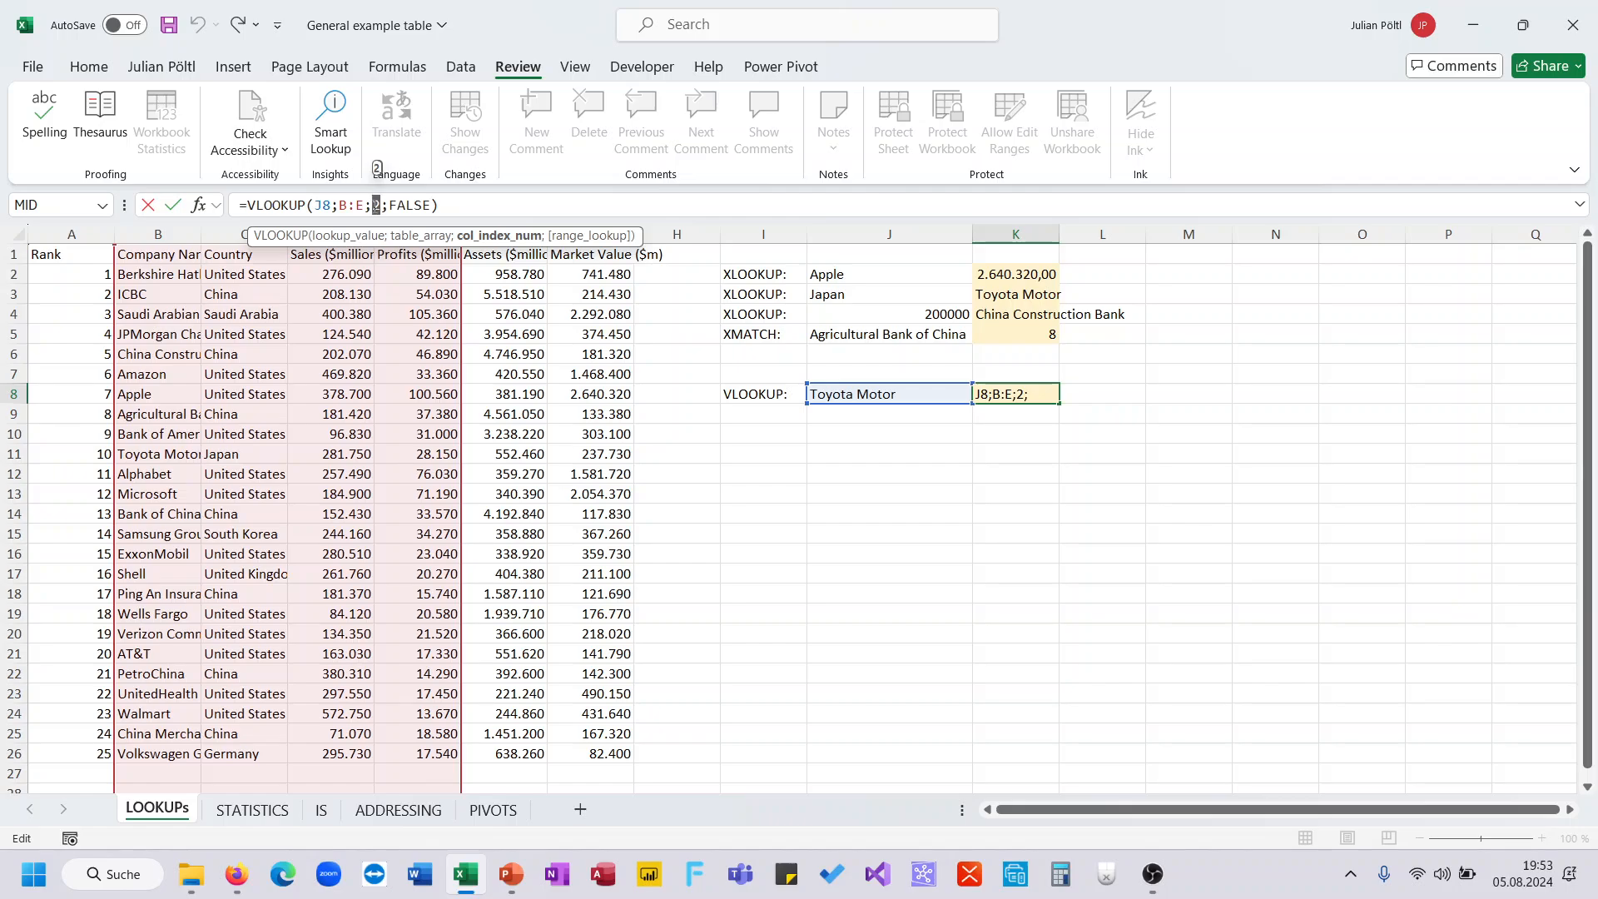
{"action": "key", "text": "Escape"}
Insert a blank column before the Country column
{"action": "left_click", "coordinate": [259, 228]}
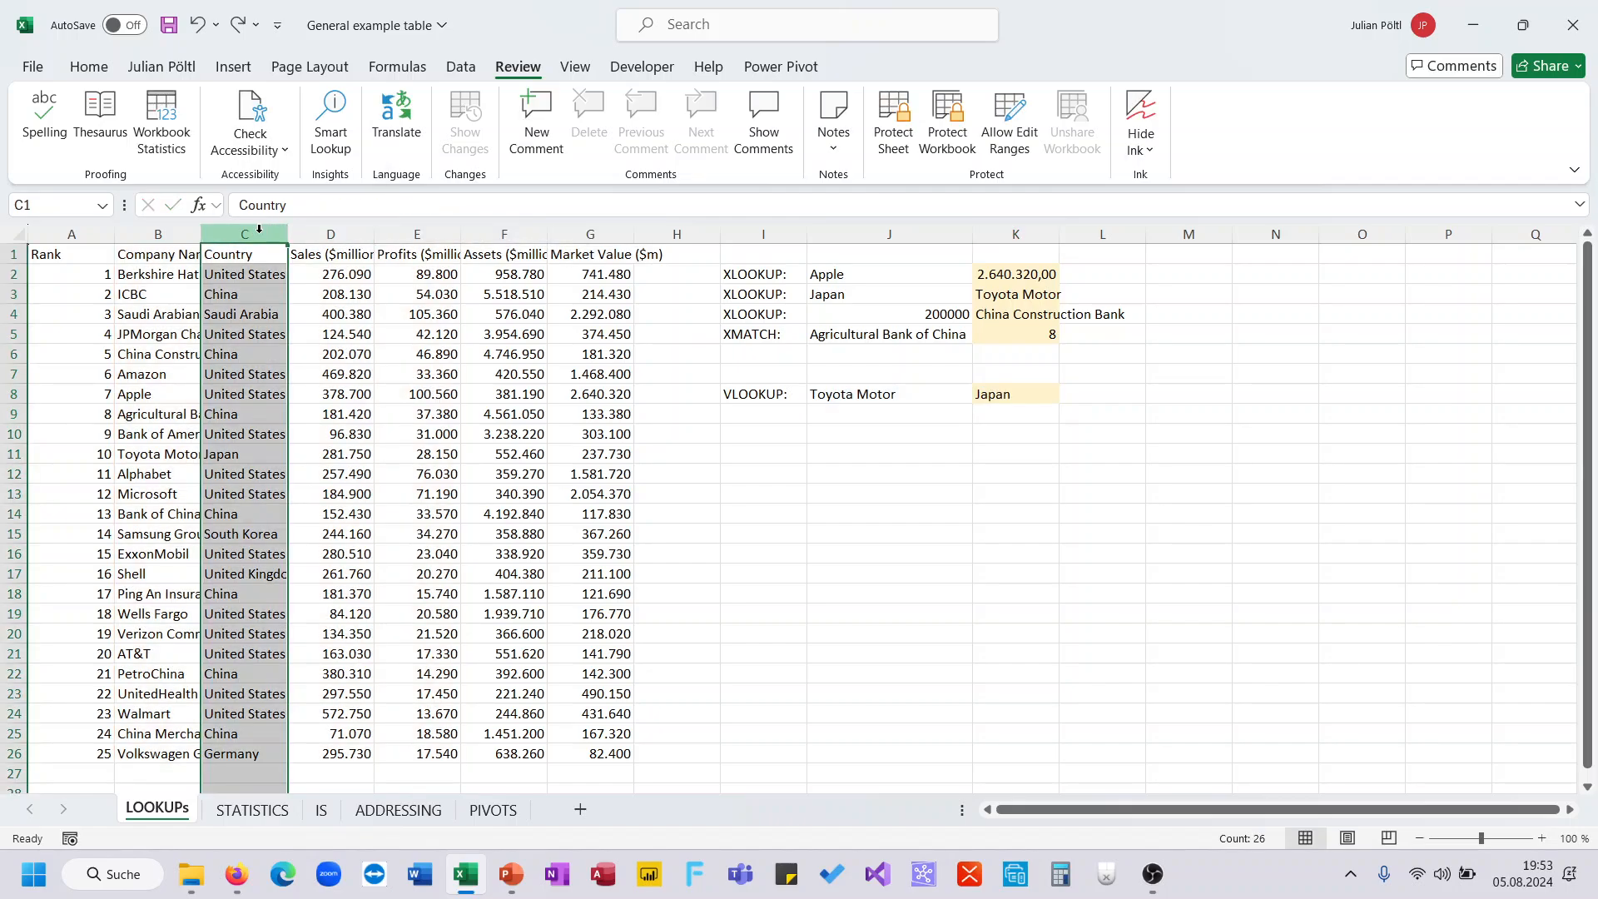
{"action": "key", "text": "ctrl+plus"}
{"action": "left_click", "coordinate": [764, 413]}
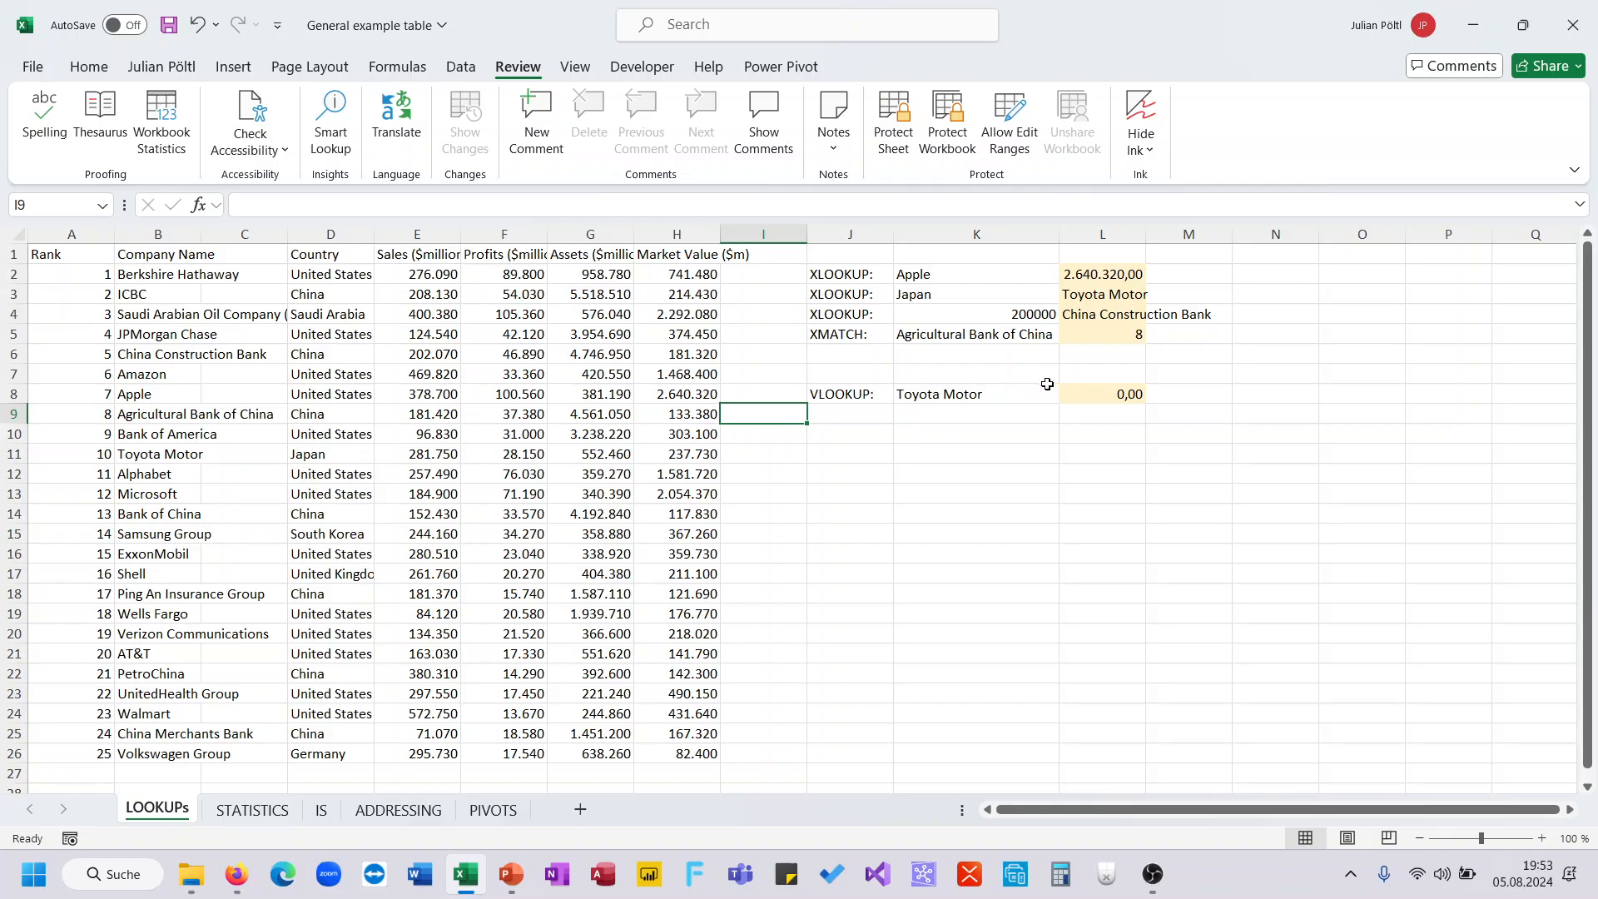
Examine the table range and column index of the VLOOKUP in L8, and compare its result with the XLOOKUP and XMATCH results in L2:L5
{"action": "left_click", "coordinate": [1091, 394]}
{"action": "left_click", "coordinate": [582, 197]}
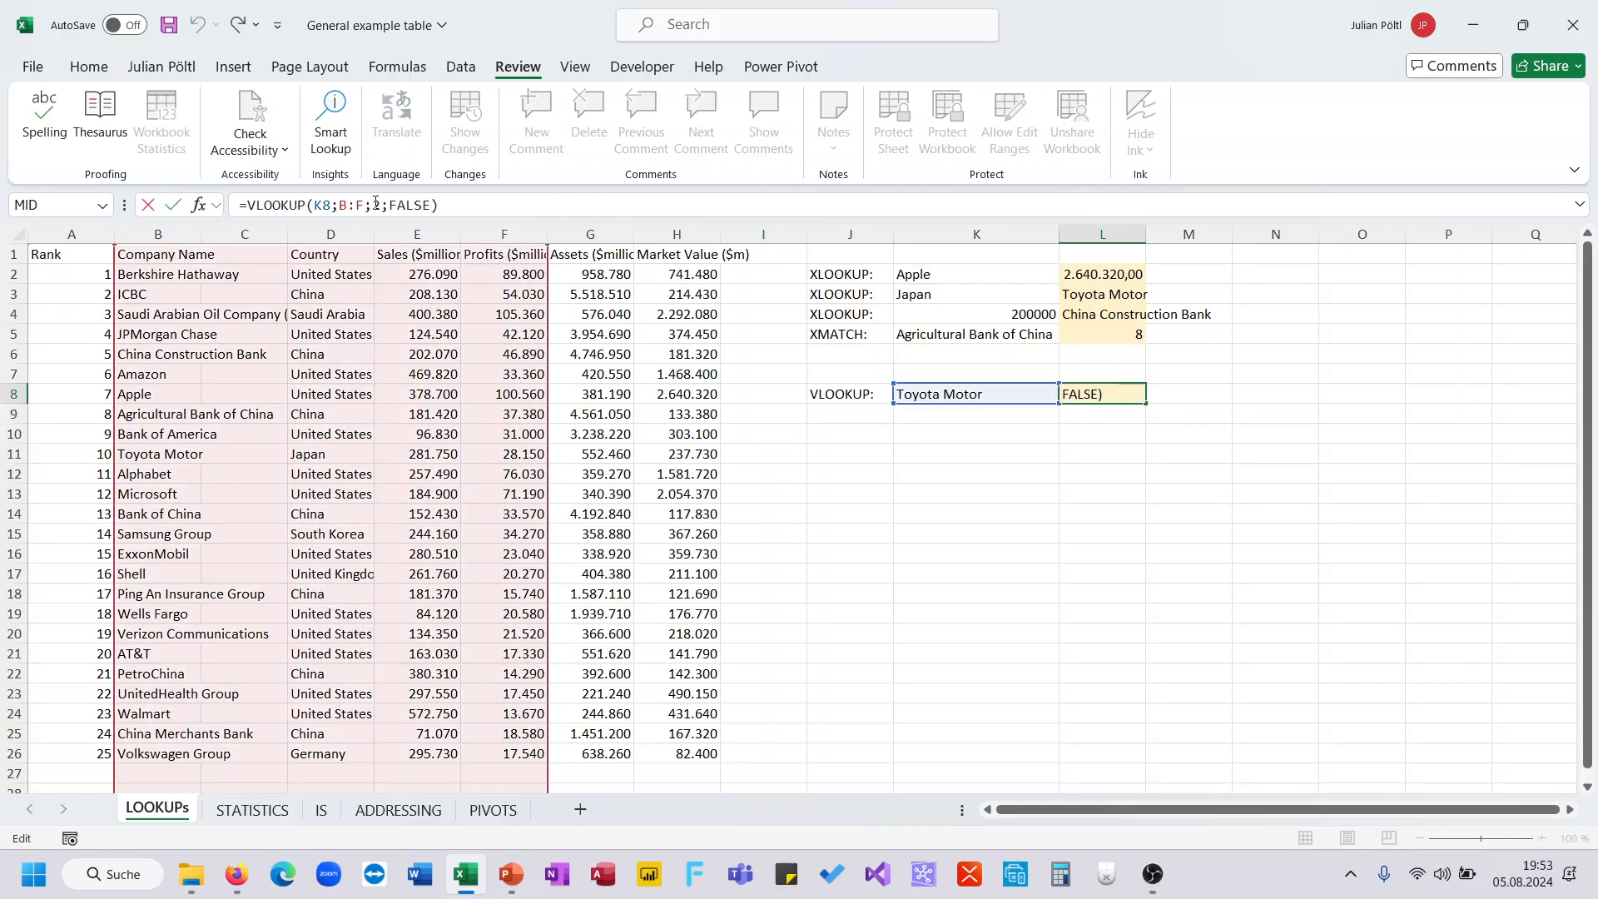
{"action": "left_click_drag", "start_coordinate": [339, 204], "coordinate": [364, 207]}
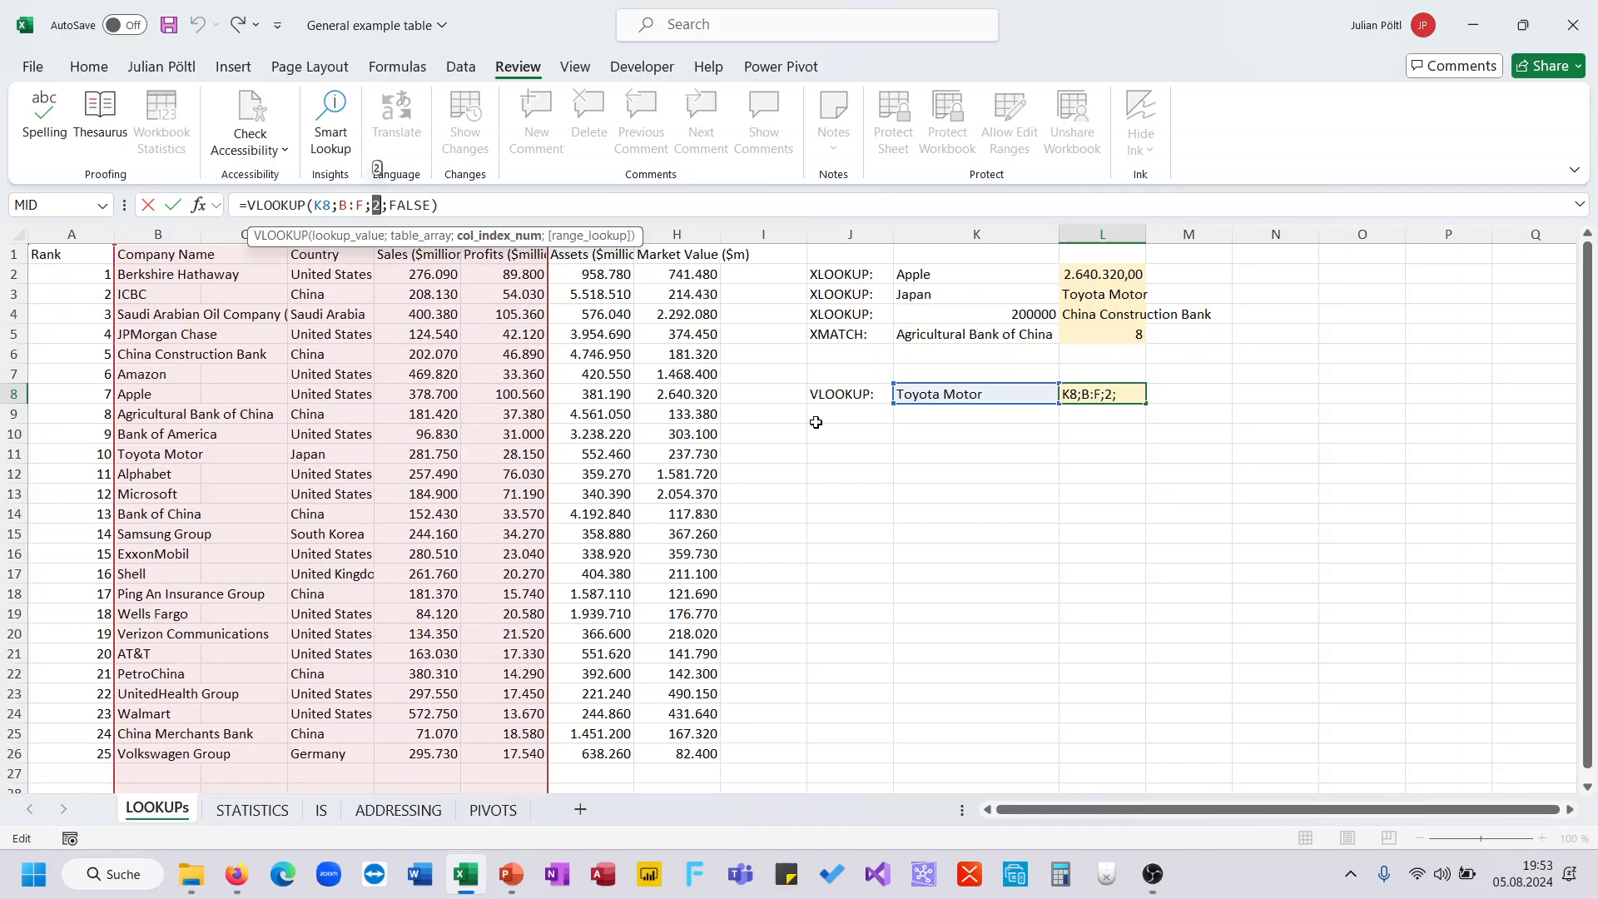
{"action": "key", "text": "Escape"}
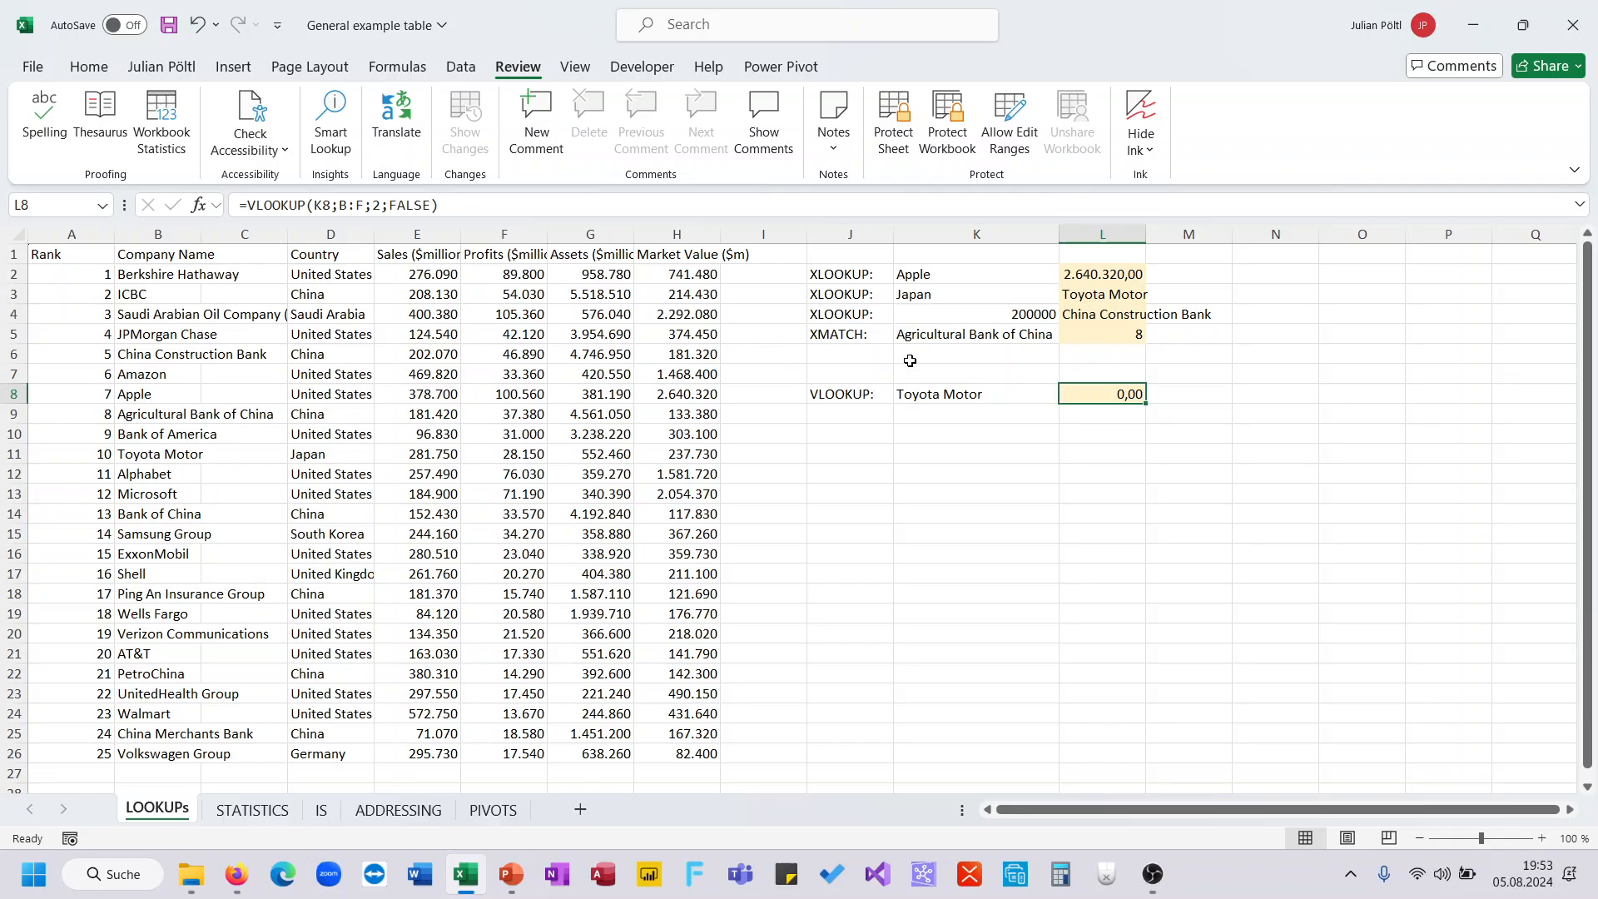
{"action": "left_click_drag", "start_coordinate": [1107, 279], "coordinate": [1107, 327]}
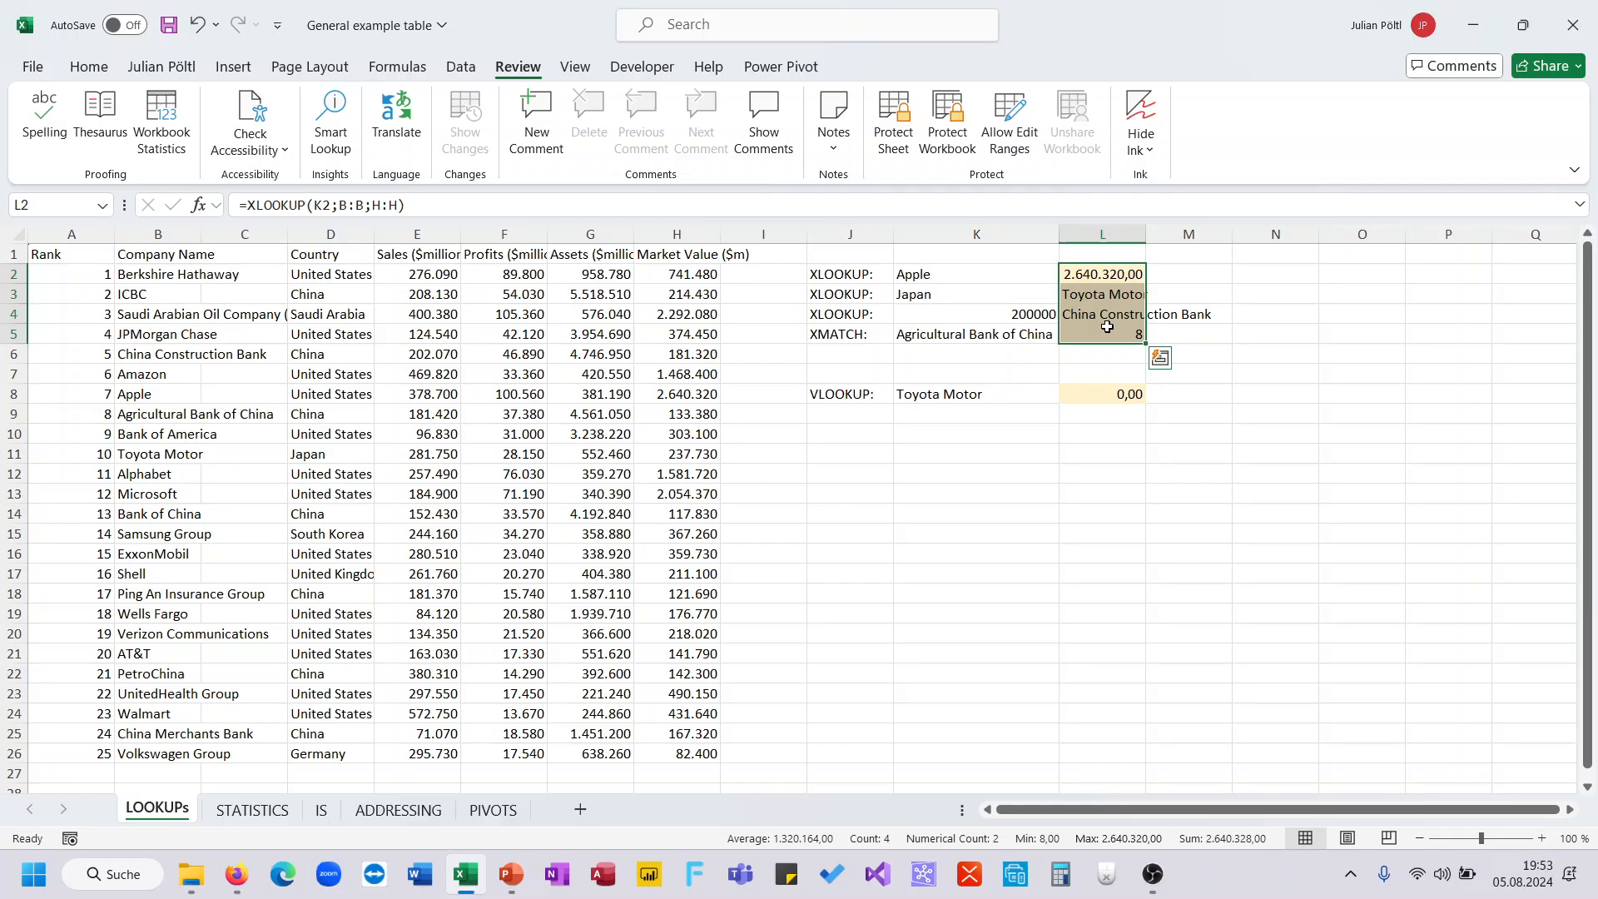
{"action": "left_click_drag", "start_coordinate": [891, 399], "coordinate": [1076, 399]}
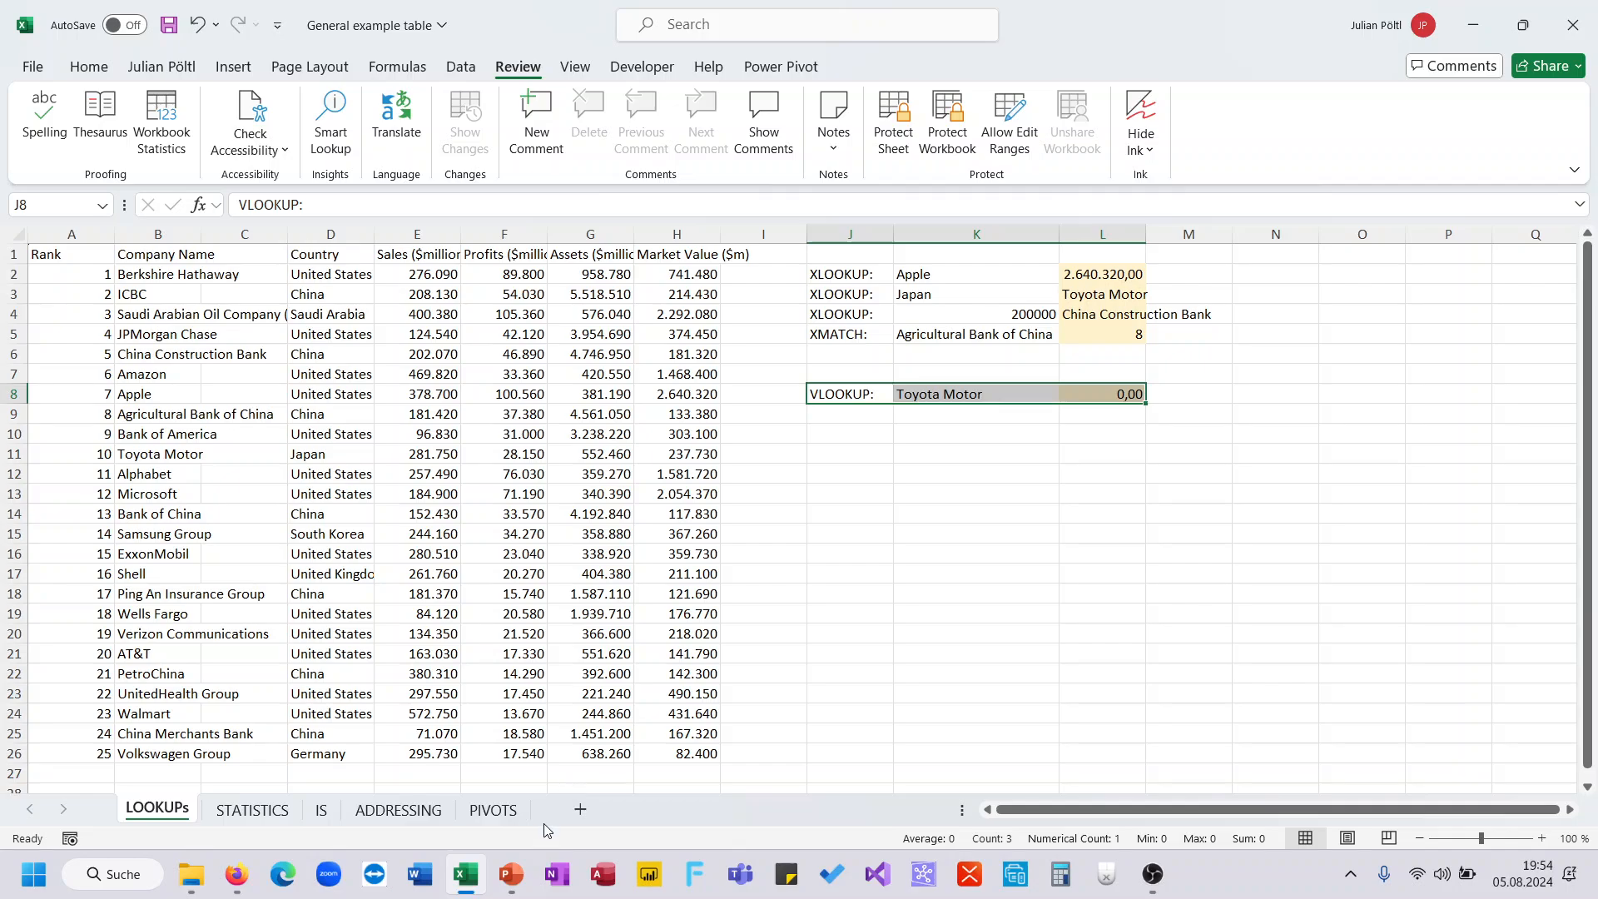
Switch to the PowerPoint slide show and advance to the "3.3 - Formulas – LOOKUPs - Exercises" slide
{"action": "left_click", "coordinate": [512, 874]}
{"action": "left_click", "coordinate": [591, 766]}
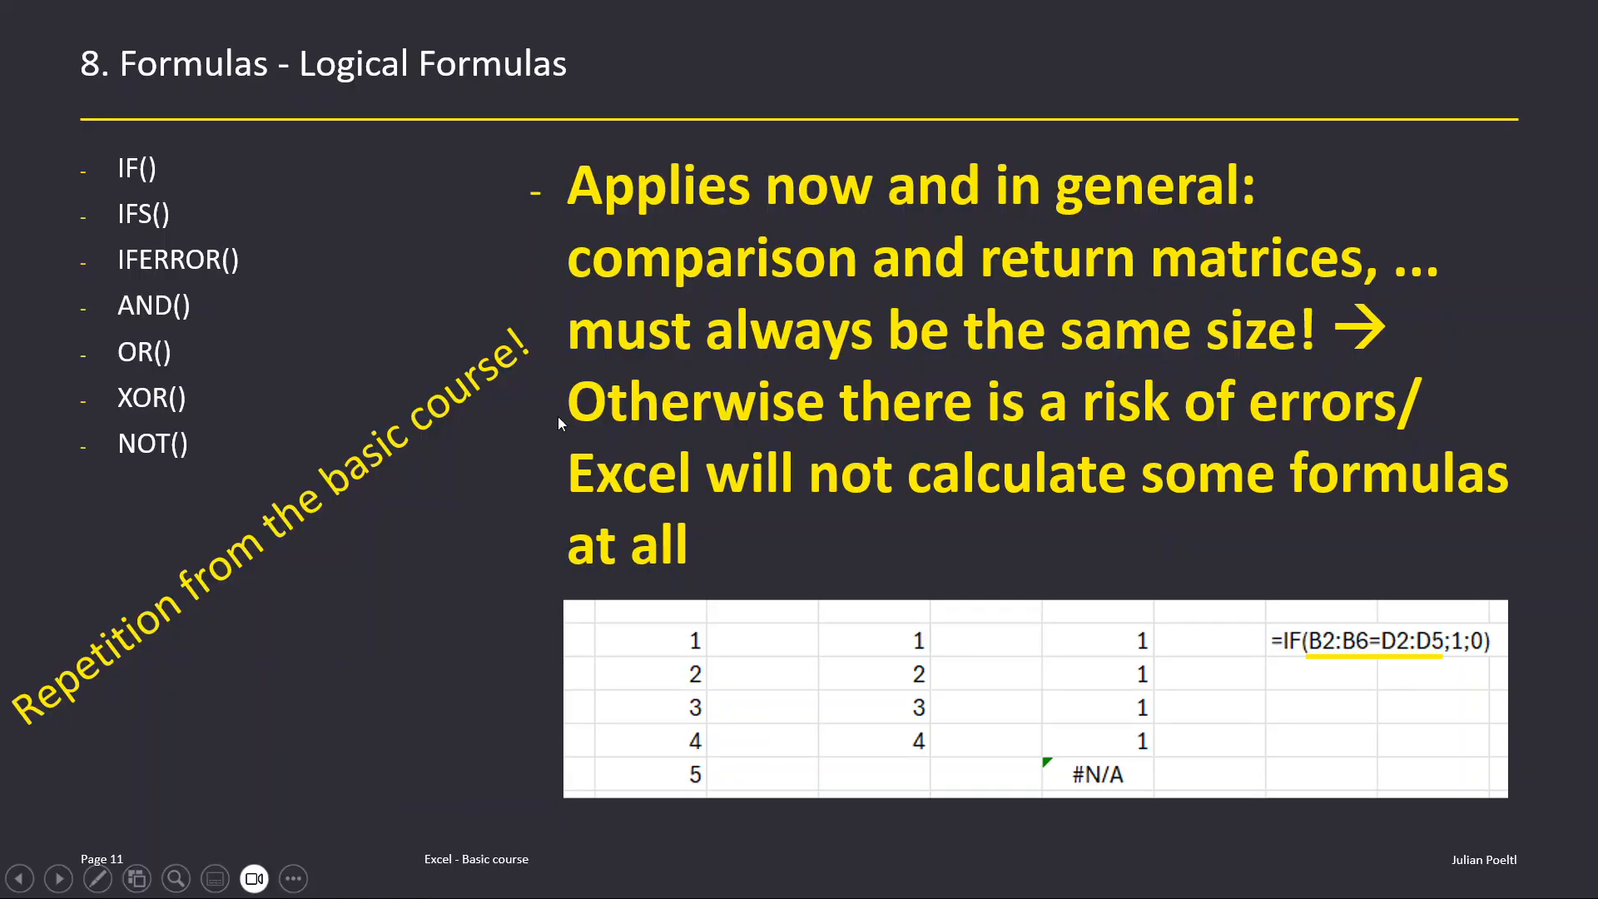
{"action": "left_click", "coordinate": [557, 416]}
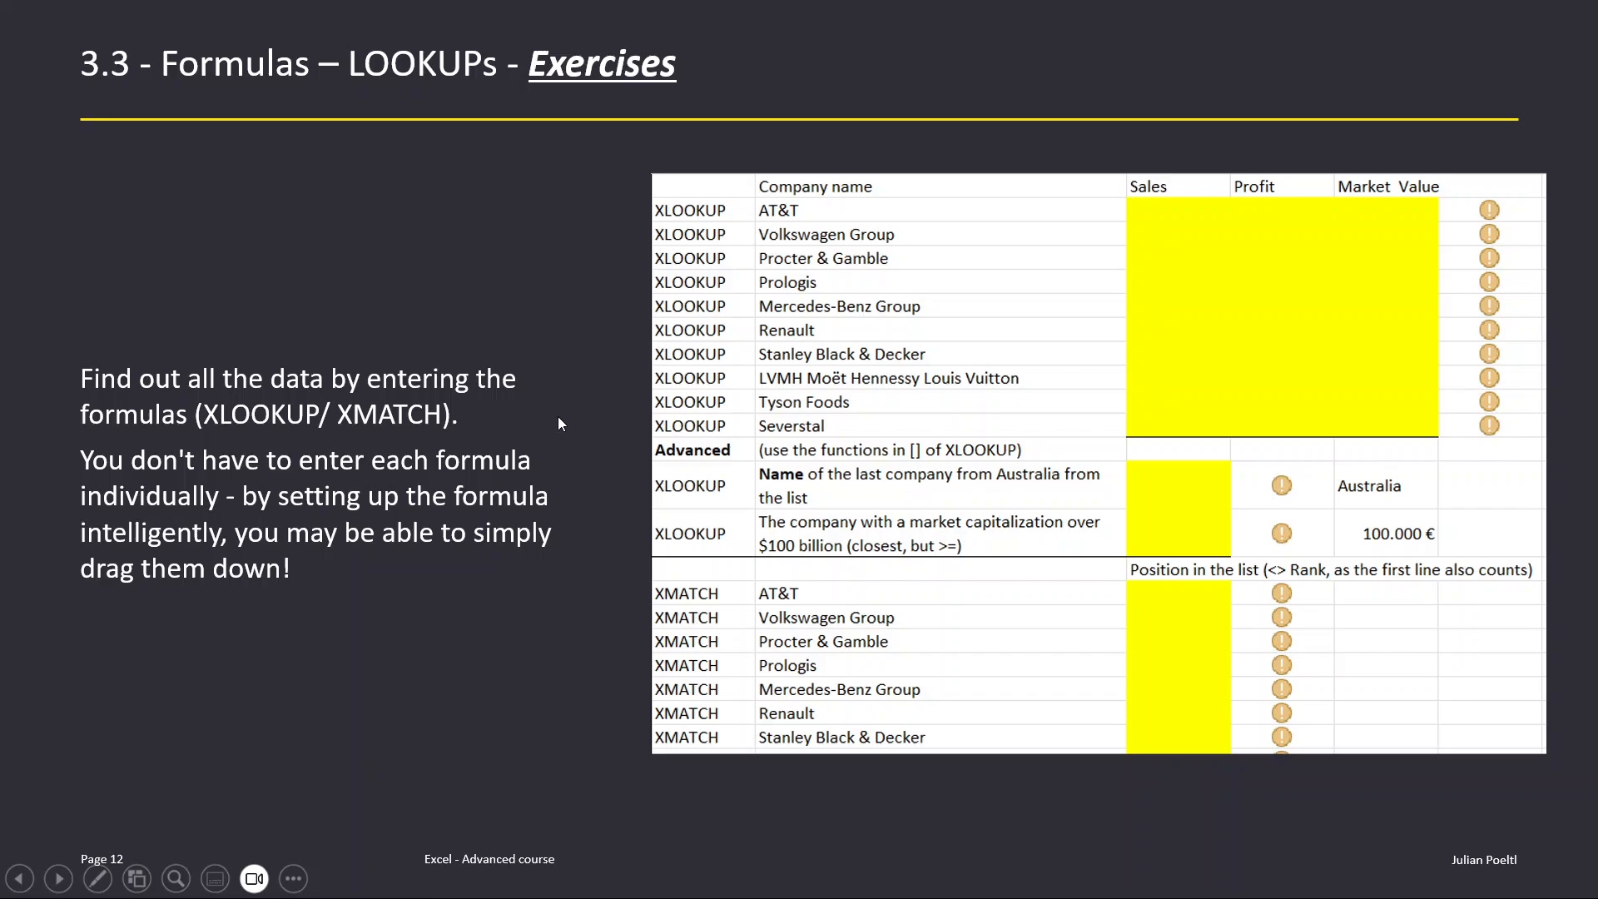